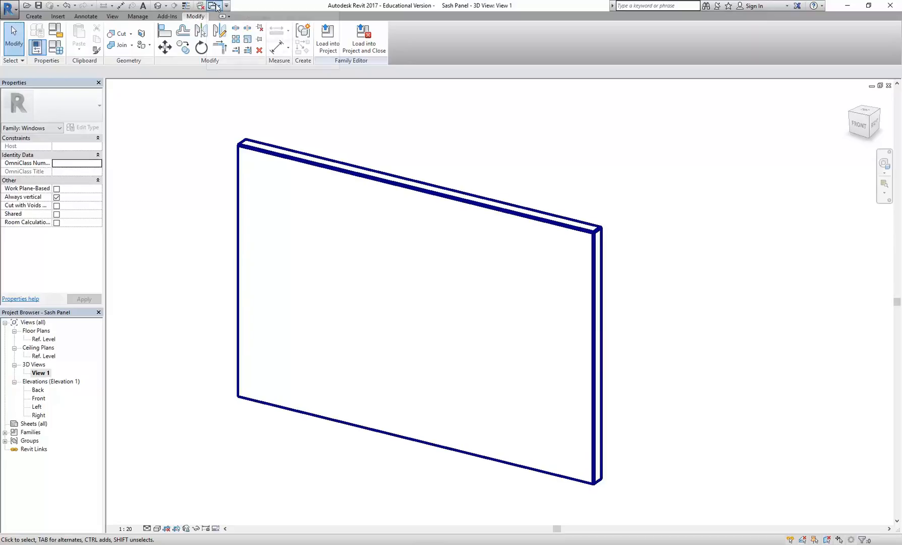
Switch to the 3 Panel Sash Window family and open its lower-right sash panel for family editing.
{"action": "left_click", "coordinate": [232, 29]}
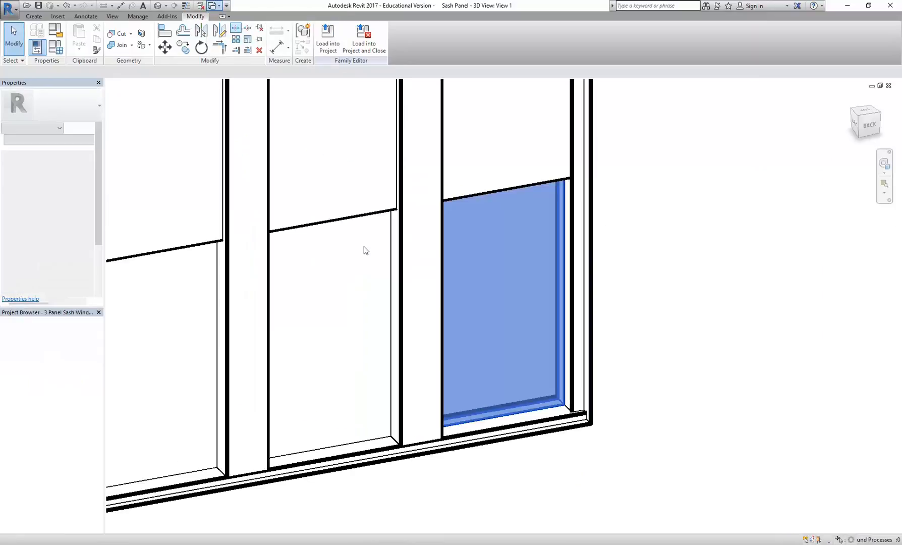
{"action": "scroll", "coordinate": [388, 318], "scroll_direction": "down", "scroll_amount": 5}
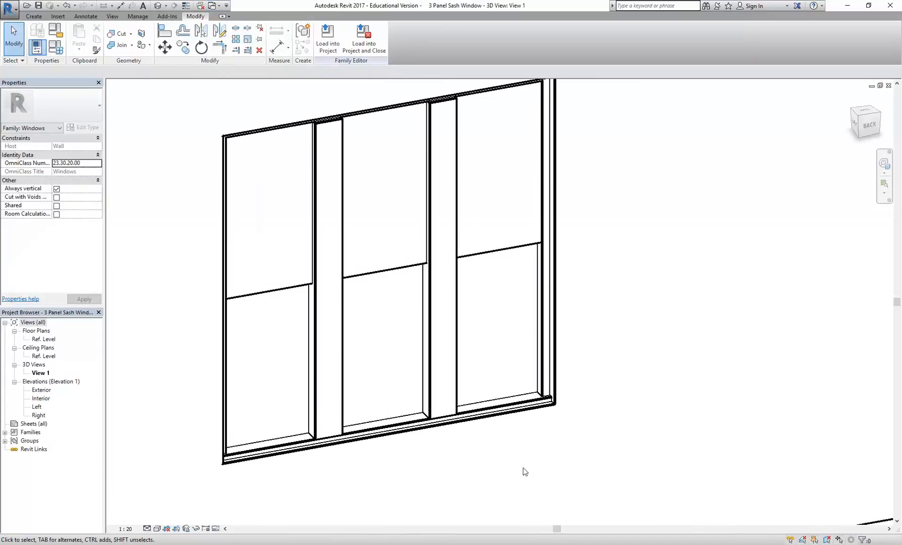
{"action": "scroll", "coordinate": [417, 452], "scroll_direction": "up", "scroll_amount": 3}
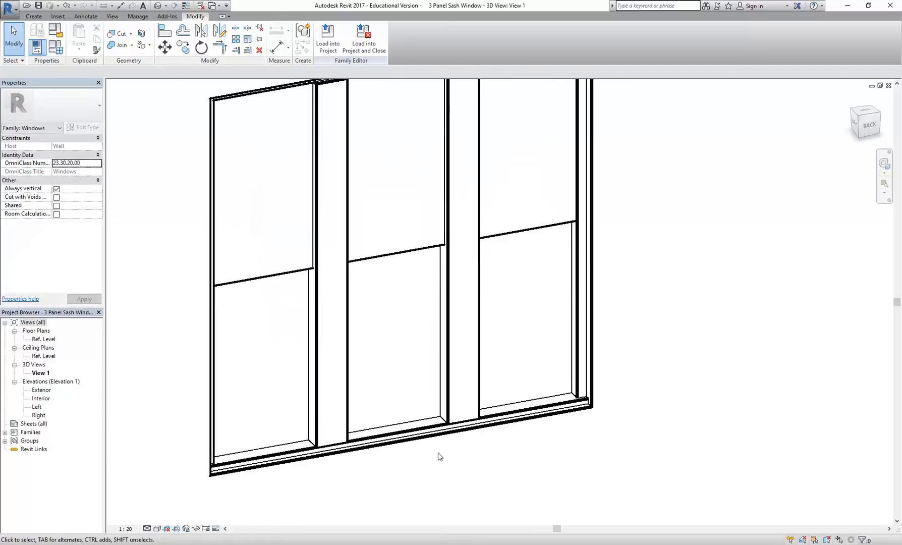
{"action": "left_click", "coordinate": [520, 410]}
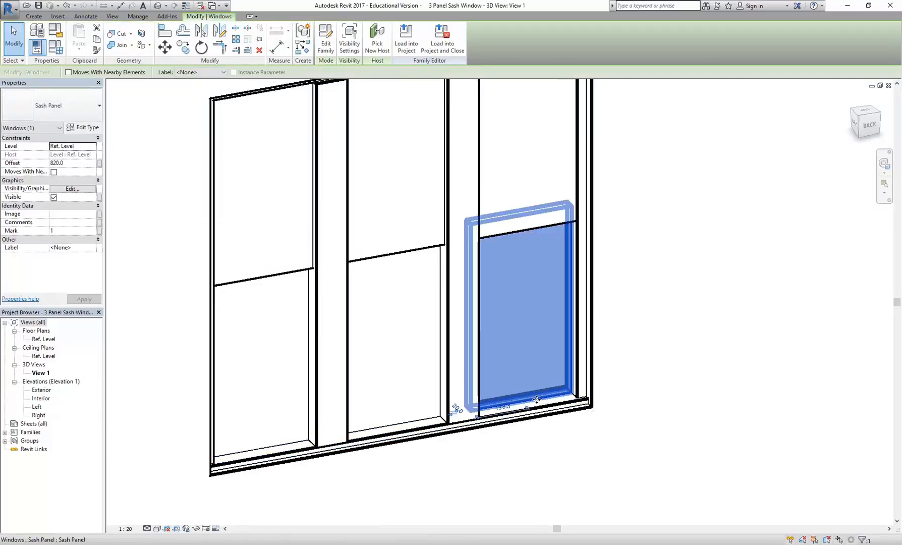
{"action": "left_click", "coordinate": [327, 39]}
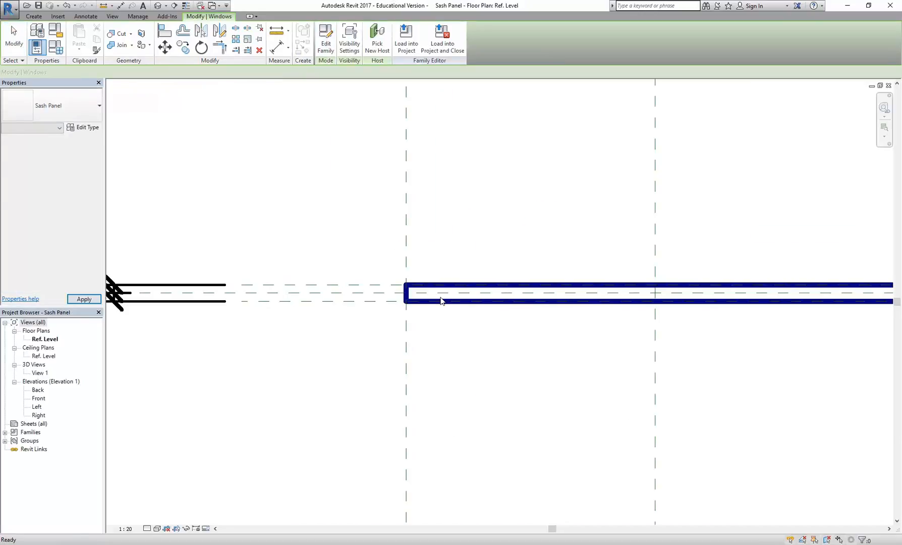
Inspect the sash panel in the 3D view View 1, ending in the Ref. Level floor plan.
{"action": "scroll", "coordinate": [451, 309], "scroll_direction": "down", "scroll_amount": 3}
{"action": "mouse_move", "coordinate": [503, 415]}
{"action": "middle_mouse_down"}
{"action": "mouse_move", "coordinate": [460, 397]}
{"action": "mouse_move", "coordinate": [389, 457]}
{"action": "middle_mouse_up"}
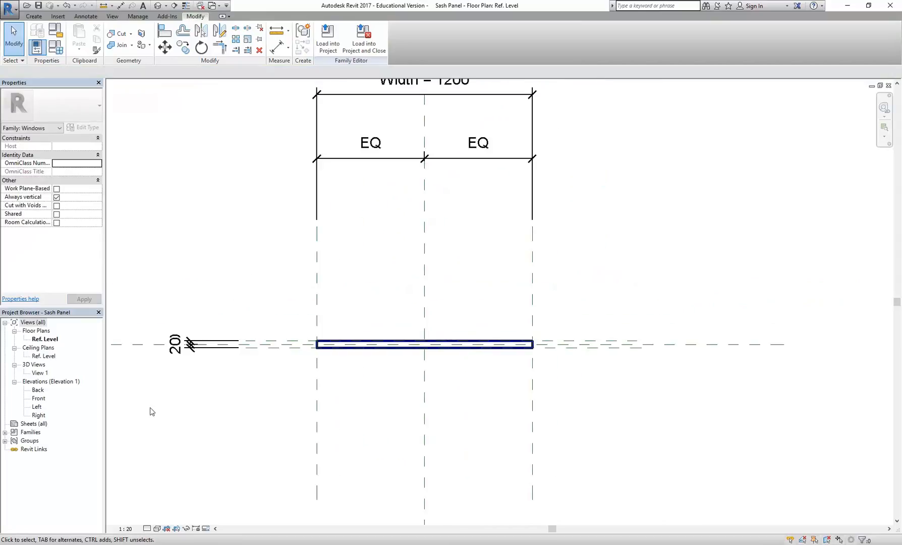
{"action": "double_click", "coordinate": [45, 372]}
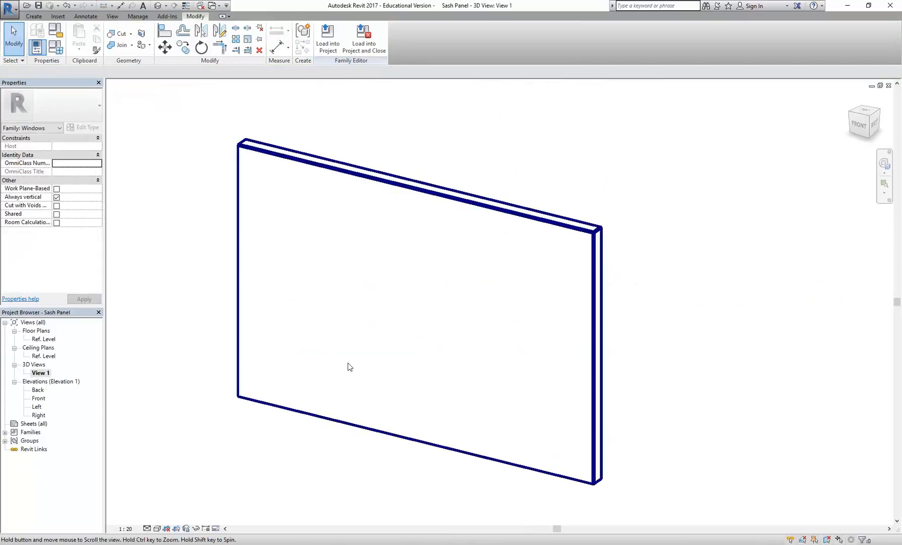
{"action": "middle_click_drag", "start_coordinate": [349, 364], "coordinate": [381, 359]}
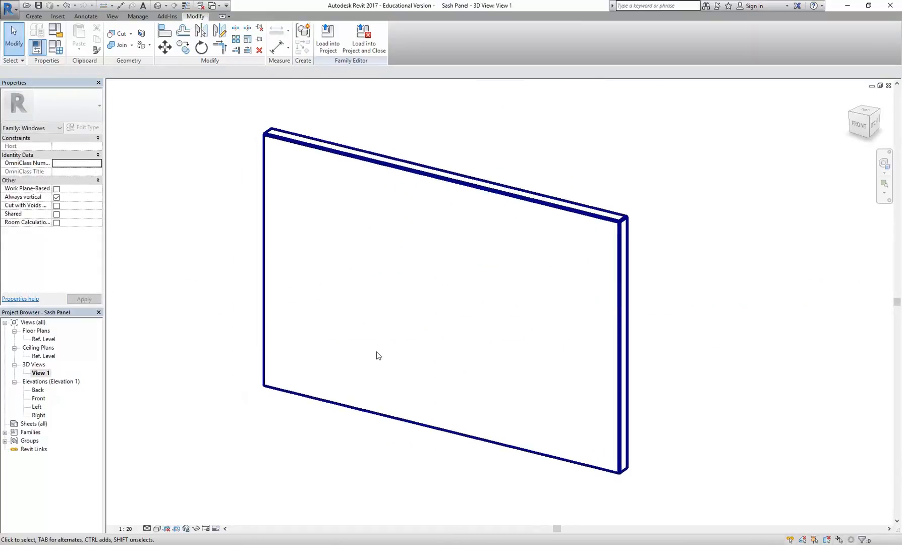
{"action": "double_click", "coordinate": [44, 340]}
{"action": "scroll", "coordinate": [369, 313], "scroll_direction": "up", "scroll_amount": 3}
{"action": "scroll", "coordinate": [309, 334], "scroll_direction": "up", "scroll_amount": 2}
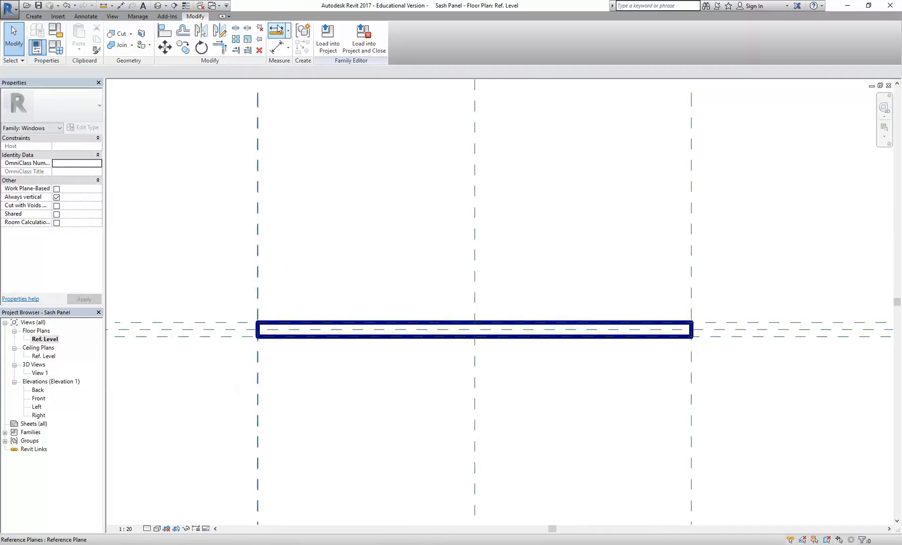
Measure a distance inward from the panel's left end in the Ref. Level plan, and leave the measuring command.
{"action": "left_click", "coordinate": [277, 31]}
{"action": "left_click", "coordinate": [256, 322]}
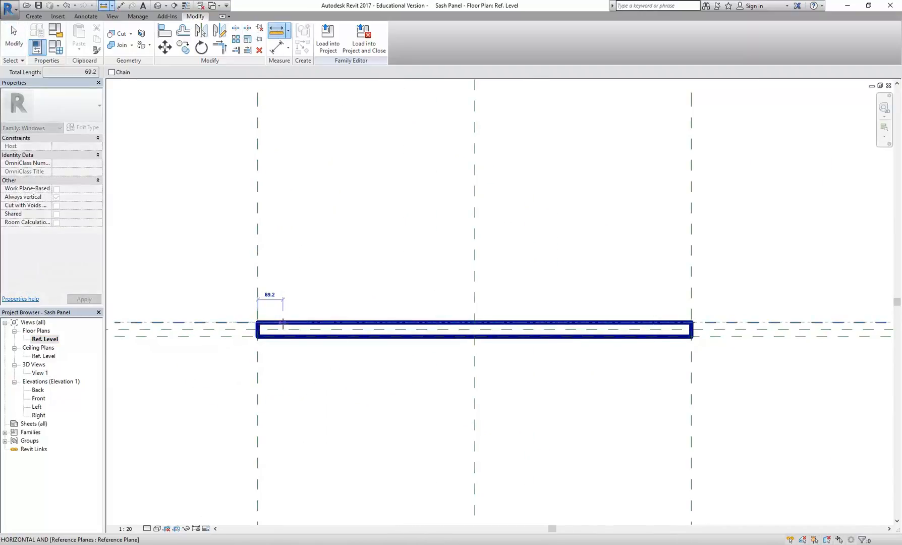
{"action": "right_click", "coordinate": [285, 268]}
{"action": "left_click", "coordinate": [298, 279]}
{"action": "right_click", "coordinate": [299, 279]}
{"action": "left_click", "coordinate": [328, 284]}
{"action": "scroll", "coordinate": [309, 306], "scroll_direction": "up", "scroll_amount": 1}
{"action": "middle_click_drag", "start_coordinate": [309, 306], "coordinate": [298, 307]}
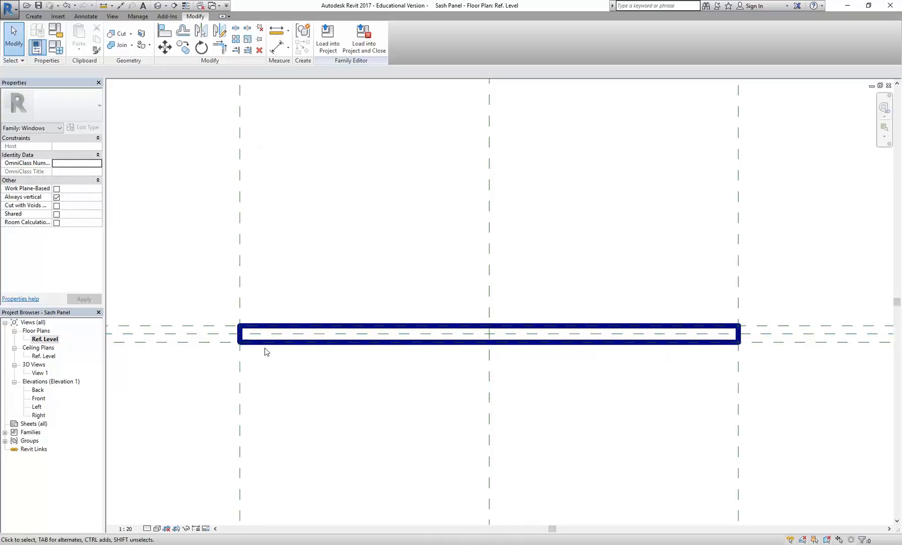
Start a void extrusion sketch in the Ref. Level plan.
{"action": "left_click", "coordinate": [34, 16]}
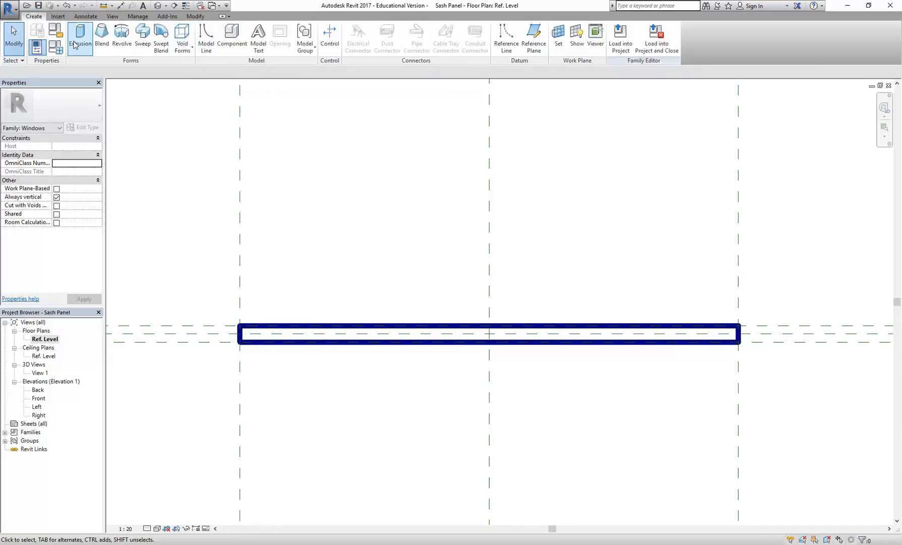
{"action": "left_click", "coordinate": [185, 44]}
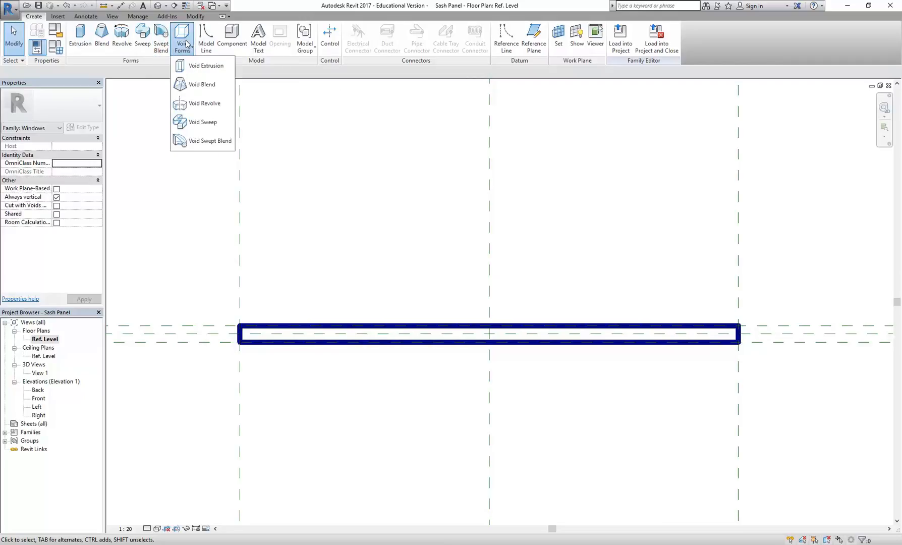
{"action": "left_click", "coordinate": [202, 66]}
{"action": "scroll", "coordinate": [332, 223], "scroll_direction": "down", "scroll_amount": 2}
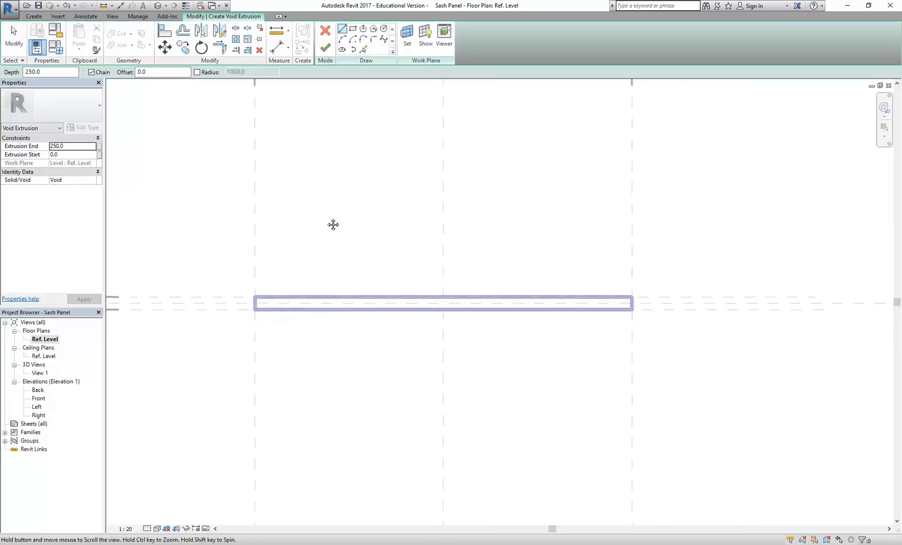
Draw two vertical reference planes across the panel, about 147 mm inside its left end and about 133 mm inside its right end.
{"action": "left_click", "coordinate": [36, 16]}
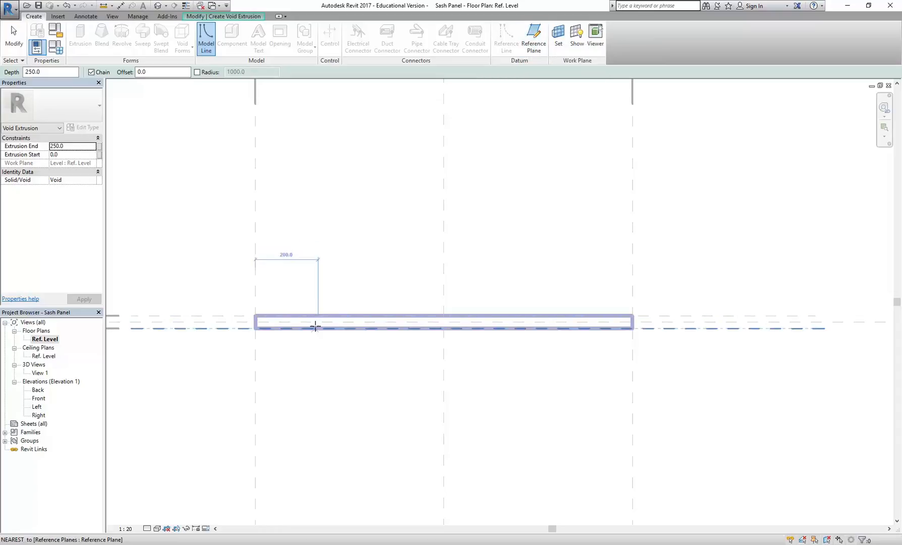
{"action": "left_click", "coordinate": [533, 37]}
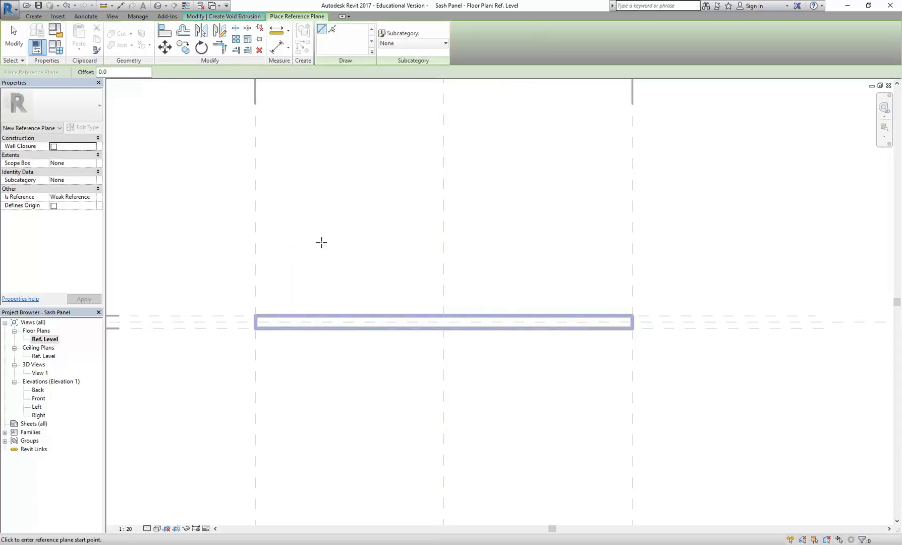
{"action": "left_click", "coordinate": [302, 251]}
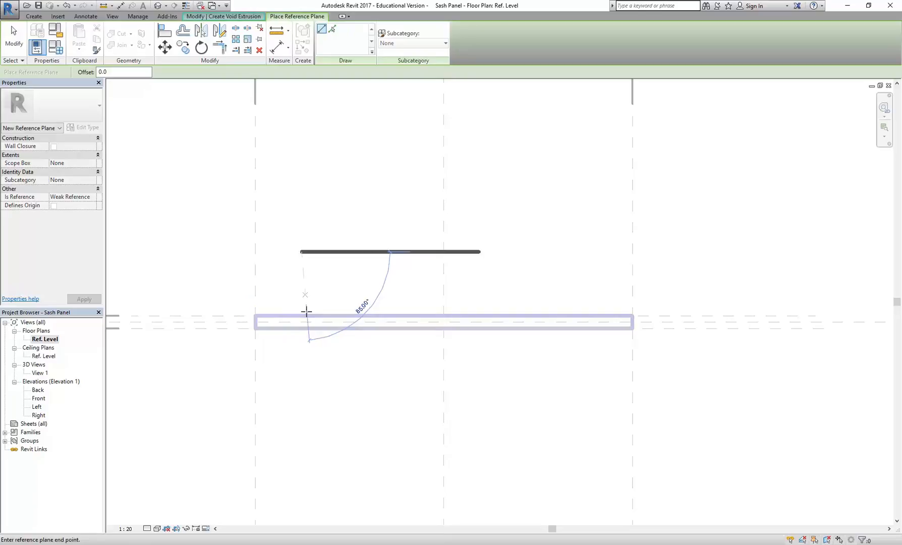
{"action": "left_click", "coordinate": [301, 381]}
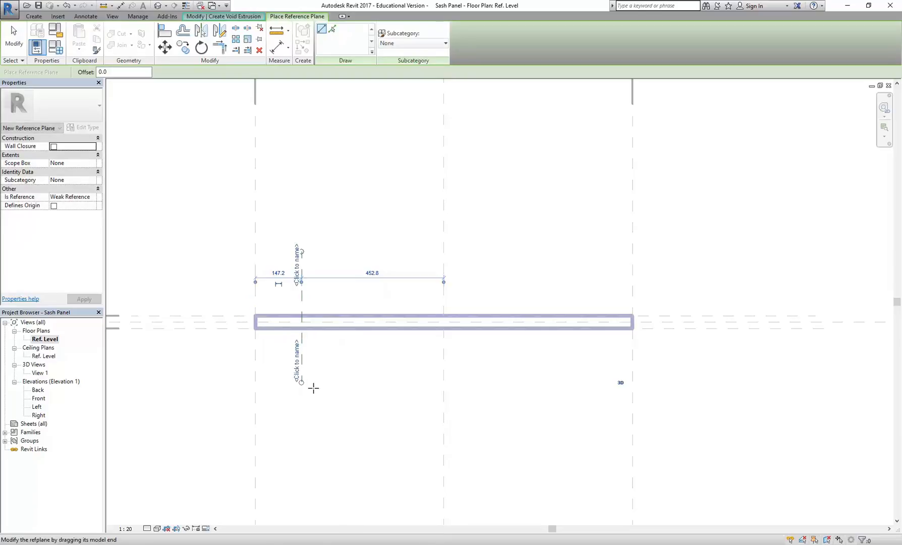
{"action": "left_click", "coordinate": [591, 251]}
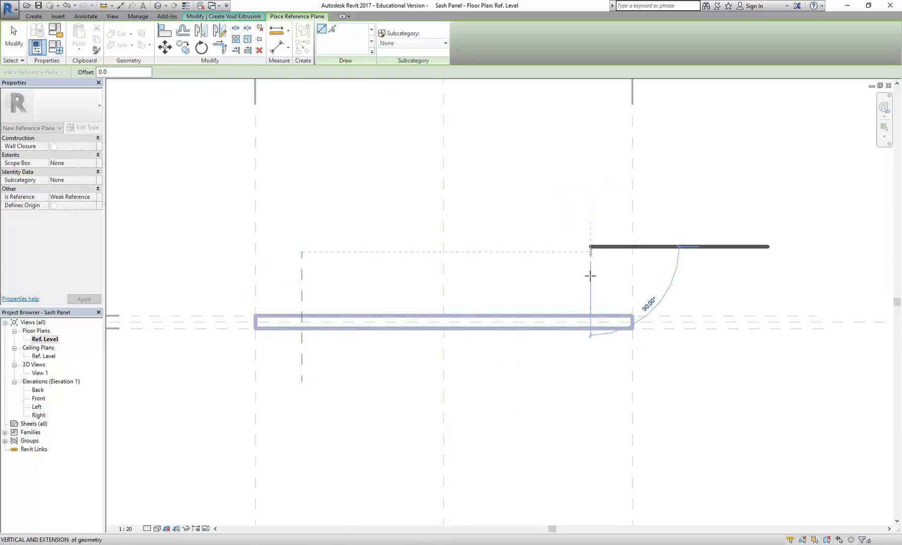
{"action": "left_click", "coordinate": [591, 382]}
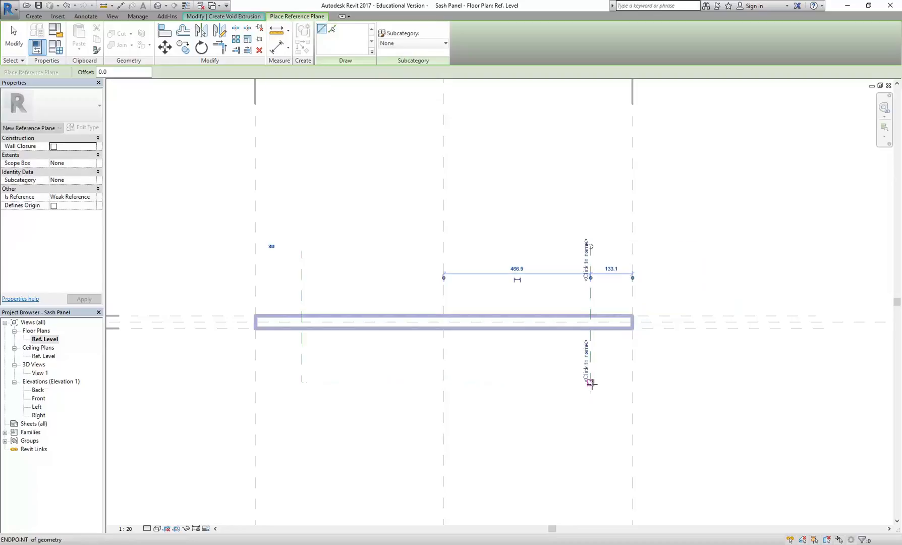
{"action": "right_click", "coordinate": [317, 198]}
{"action": "left_click", "coordinate": [331, 210]}
{"action": "middle_click_drag", "start_coordinate": [357, 252], "coordinate": [359, 245]}
{"action": "scroll", "coordinate": [353, 248], "scroll_direction": "up", "scroll_amount": 1}
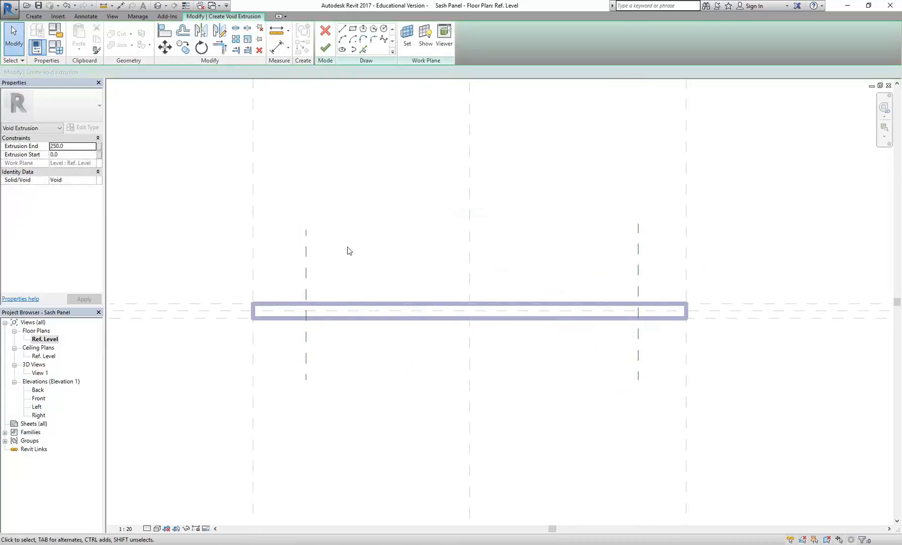
Add an aligned dimension between each outer width plane and the new reference plane beside it.
{"action": "left_click", "coordinate": [277, 47]}
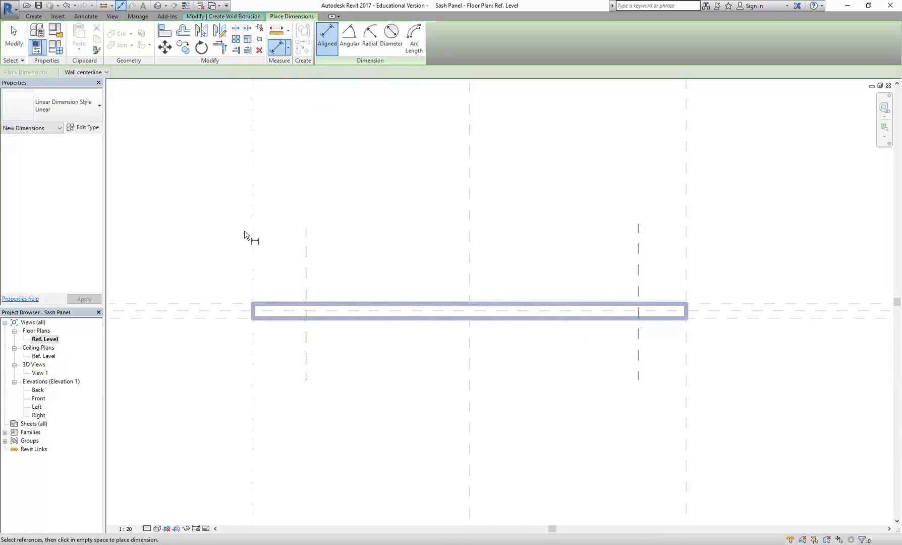
{"action": "left_click", "coordinate": [253, 263]}
{"action": "left_click", "coordinate": [306, 267]}
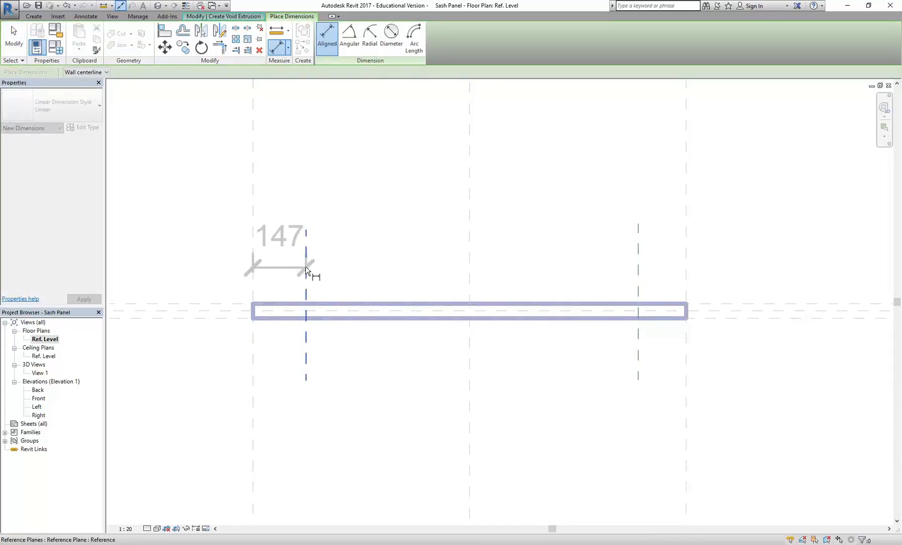
{"action": "left_click", "coordinate": [286, 178]}
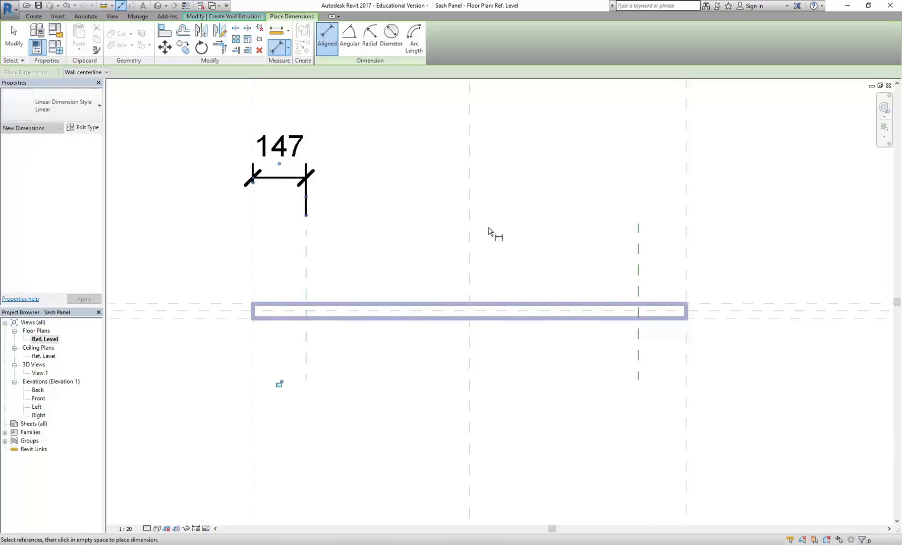
{"action": "left_click", "coordinate": [686, 255]}
{"action": "left_click", "coordinate": [638, 261]}
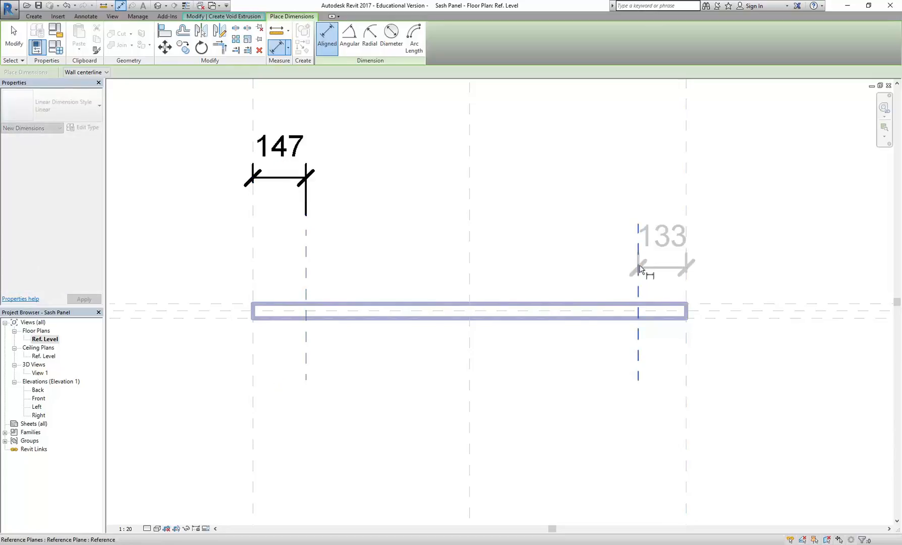
{"action": "left_click", "coordinate": [622, 177]}
{"action": "right_click", "coordinate": [519, 141]}
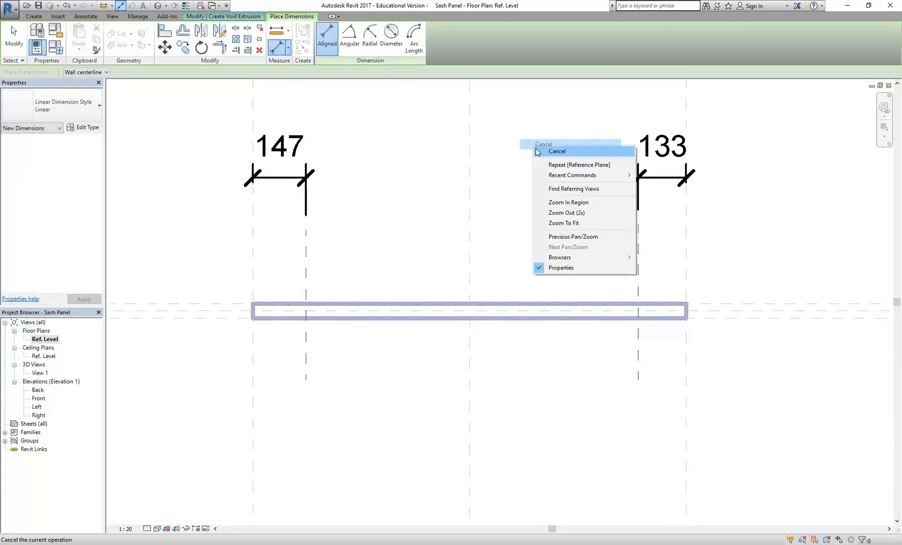
{"action": "left_click", "coordinate": [535, 150]}
Set the distance of both new reference planes from the panel's ends to 40 mm.
{"action": "left_click", "coordinate": [306, 289]}
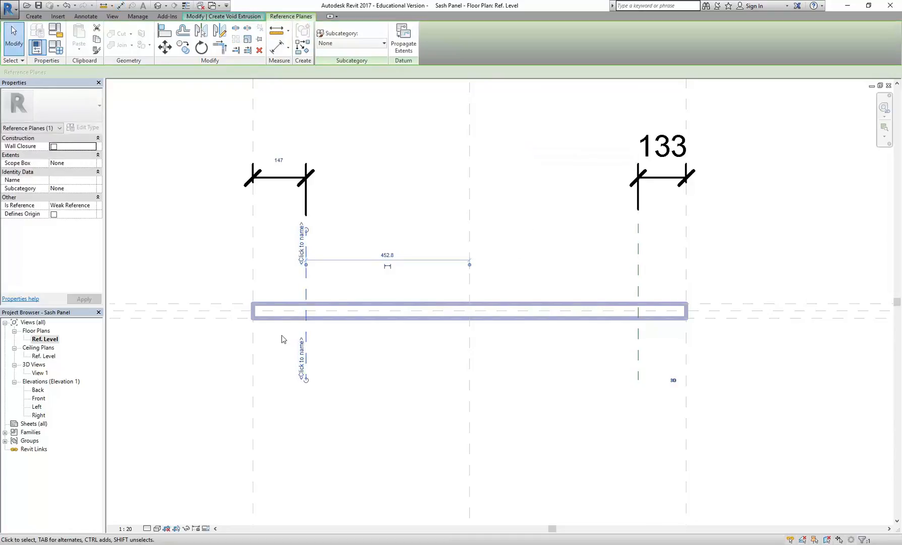
{"action": "left_click", "coordinate": [284, 160]}
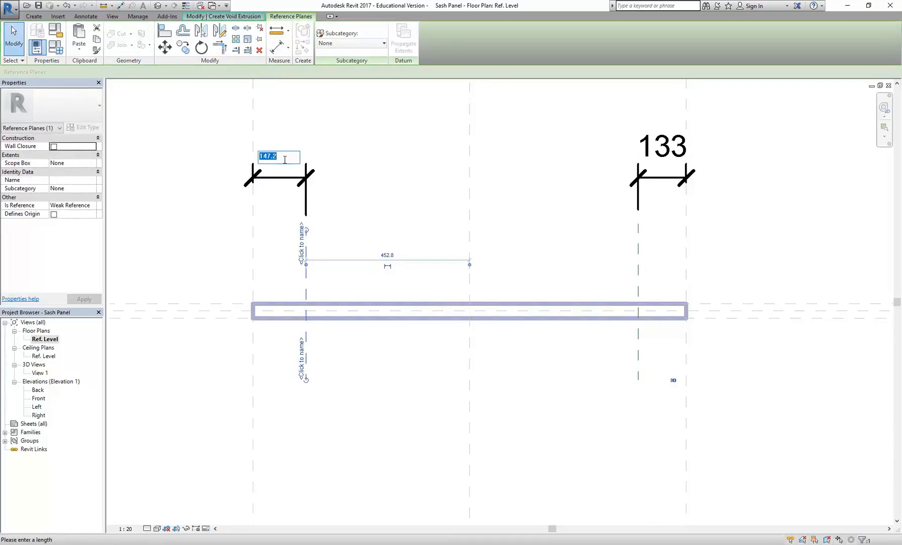
{"action": "type", "text": "40"}
{"action": "key", "text": "Return"}
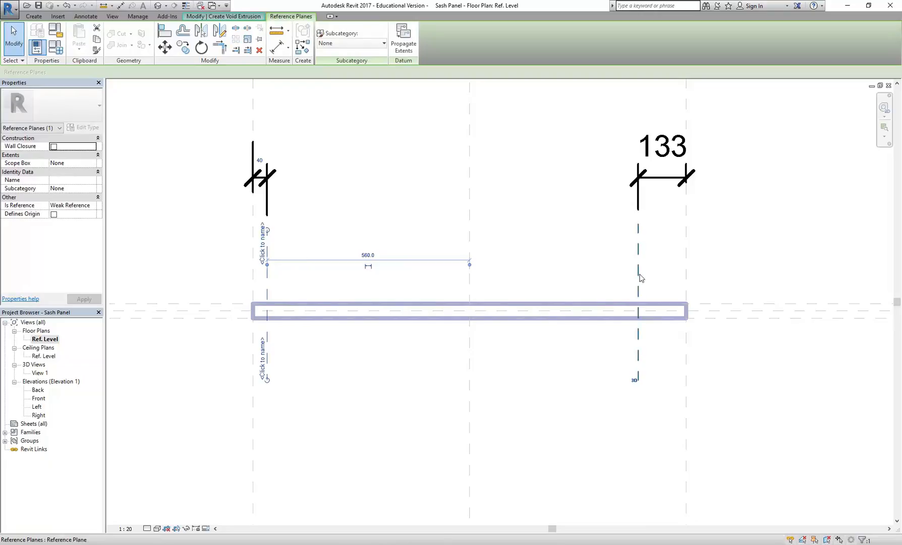
{"action": "left_click", "coordinate": [638, 376]}
{"action": "left_click", "coordinate": [662, 151]}
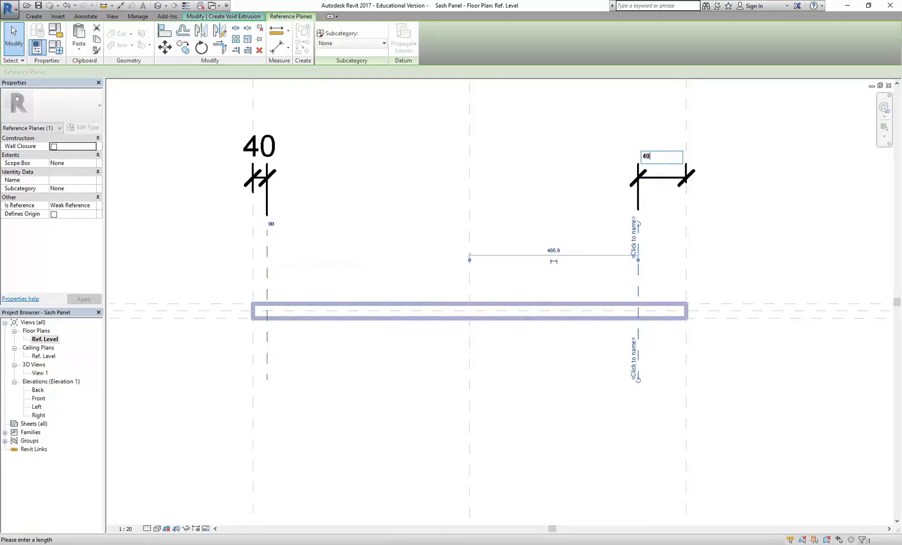
{"action": "key", "text": "Return"}
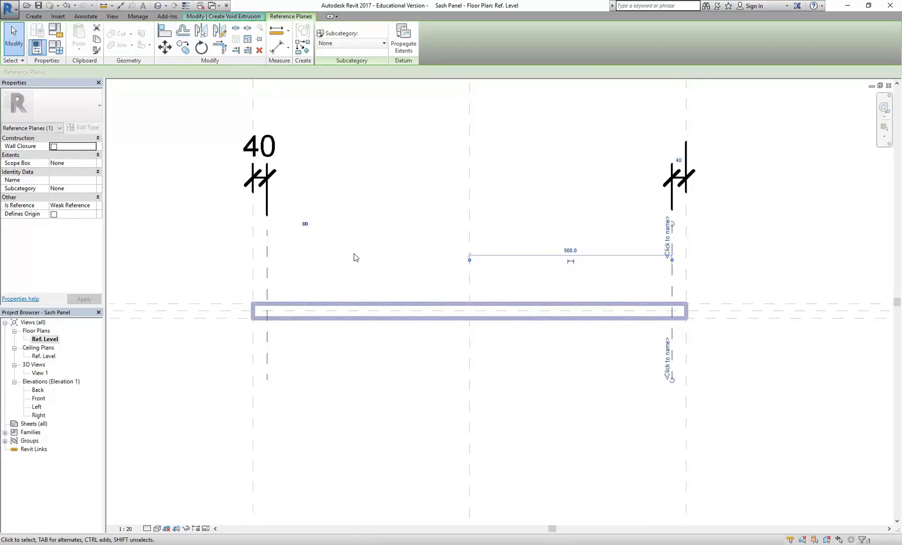
{"action": "key", "text": "Escape"}
{"action": "left_click", "coordinate": [270, 185]}
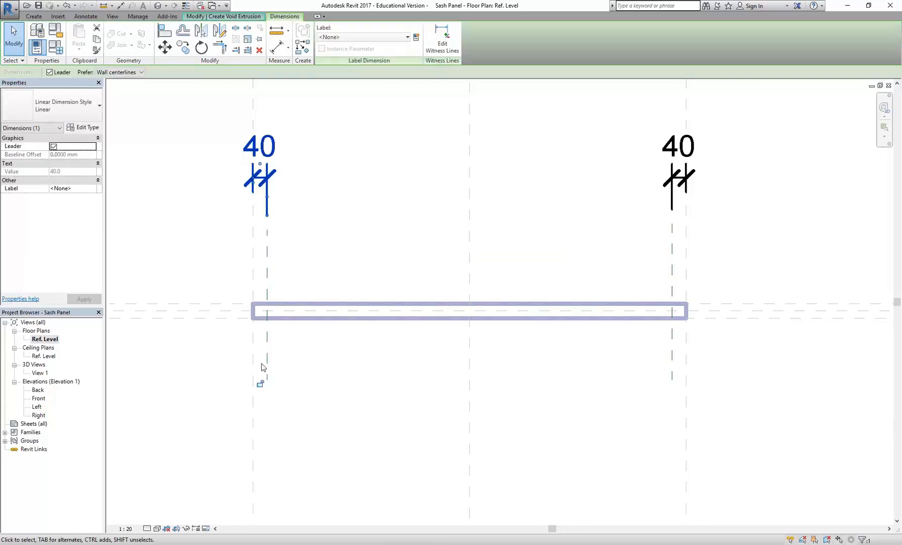
{"action": "left_click", "coordinate": [674, 184]}
{"action": "left_click", "coordinate": [374, 245]}
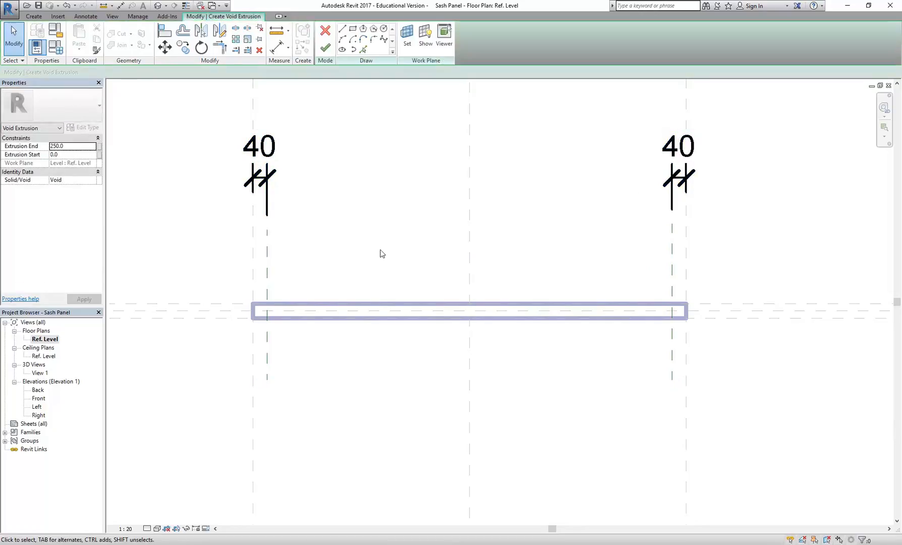
Sketch a rectangle of about 1120 by 432 mm between the two inner reference planes, crossing the panel on both sides.
{"action": "left_click", "coordinate": [353, 29]}
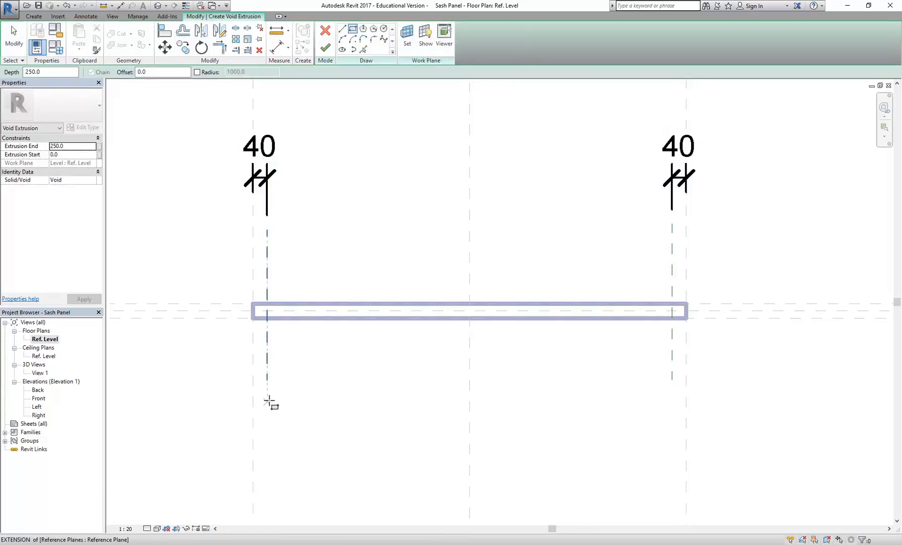
{"action": "left_click", "coordinate": [267, 380]}
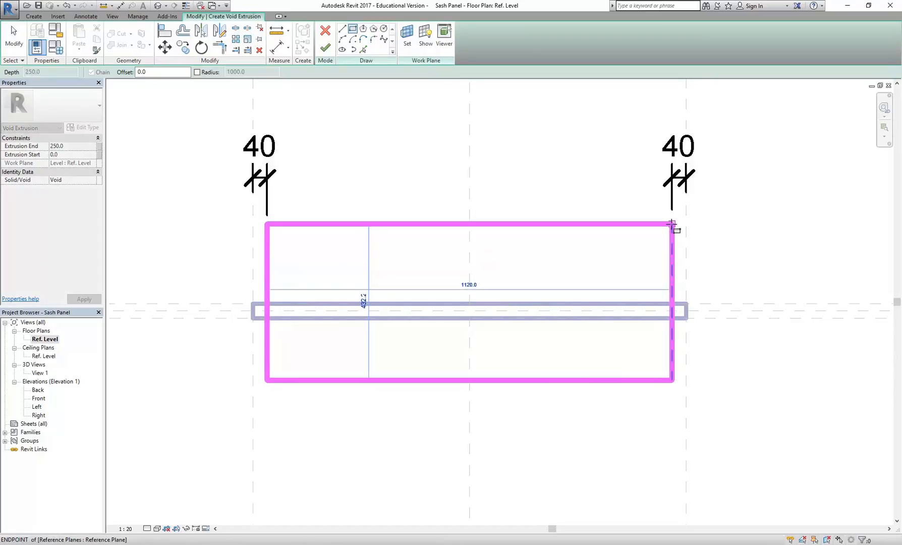
{"action": "left_click", "coordinate": [672, 223]}
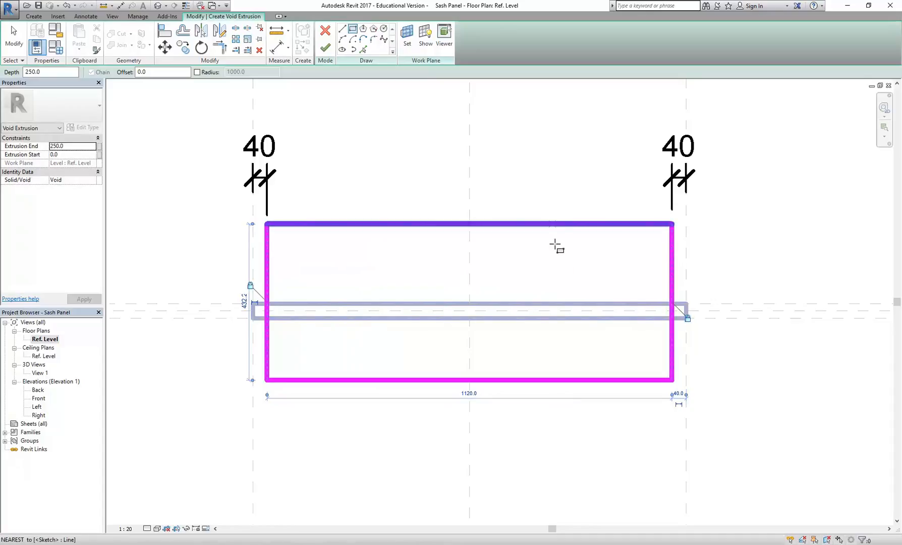
{"action": "right_click", "coordinate": [467, 147]}
{"action": "left_click", "coordinate": [507, 165]}
{"action": "right_click", "coordinate": [508, 164]}
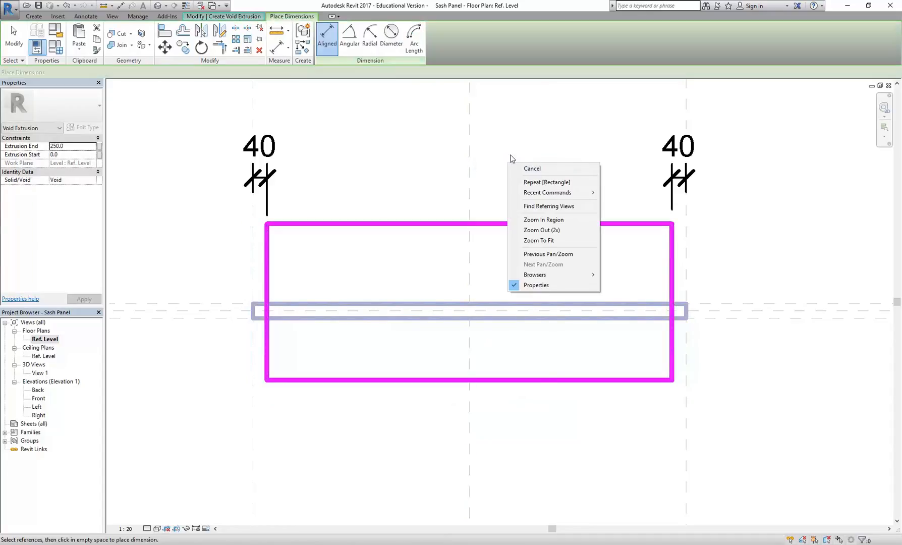
{"action": "left_click", "coordinate": [521, 168]}
{"action": "right_click", "coordinate": [518, 166]}
{"action": "left_click", "coordinate": [526, 172]}
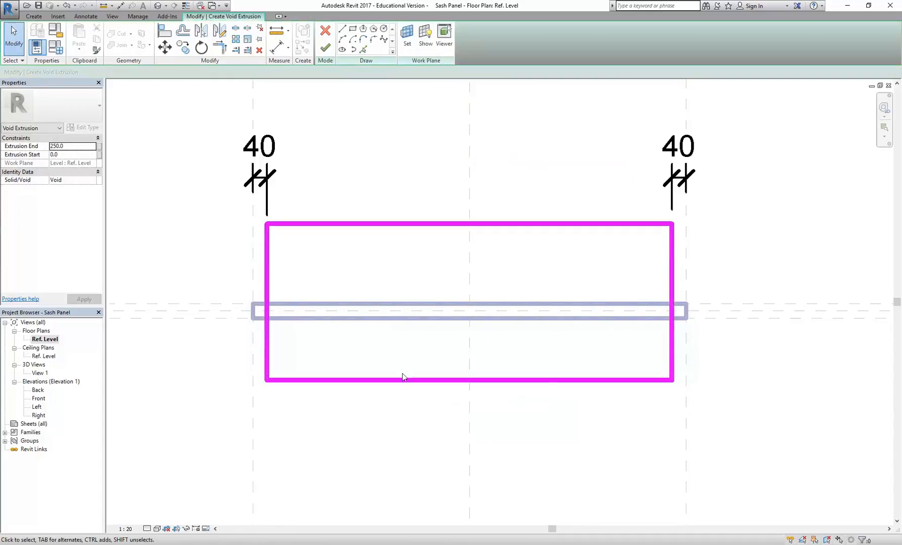
Stretch the rectangle's two long edges away from the panel to about 705 mm overall depth, and finish the void extrusion sketch.
{"action": "left_click_drag", "start_coordinate": [403, 386], "coordinate": [402, 440]}
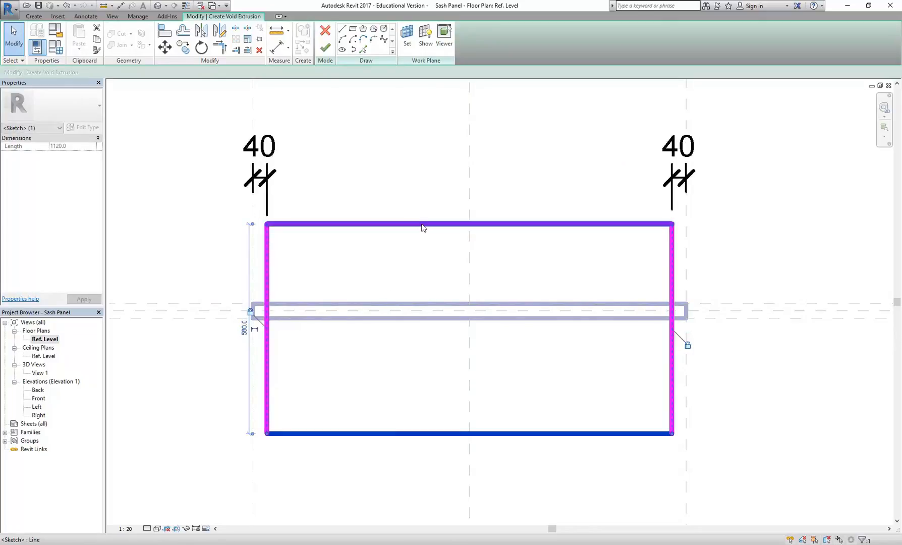
{"action": "left_click", "coordinate": [418, 229]}
{"action": "left_click_drag", "start_coordinate": [418, 231], "coordinate": [420, 181]}
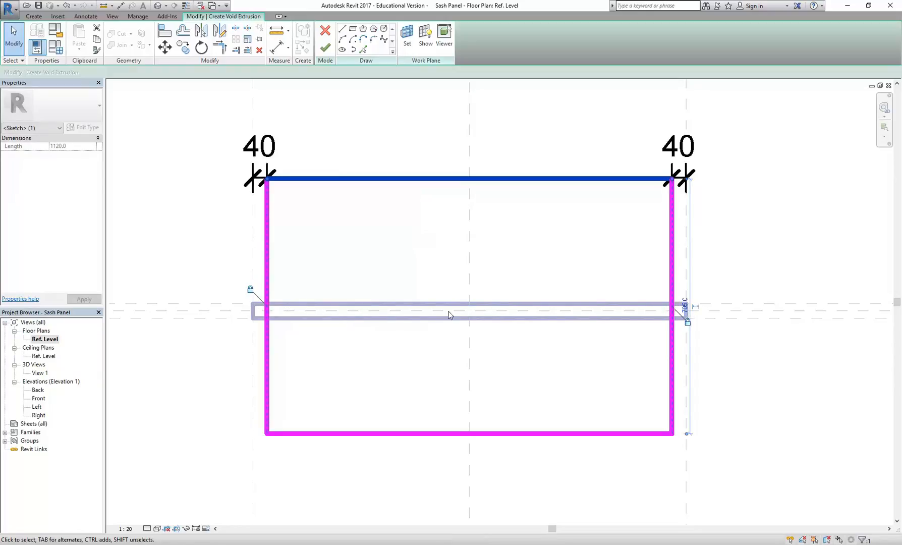
{"action": "left_click", "coordinate": [387, 237]}
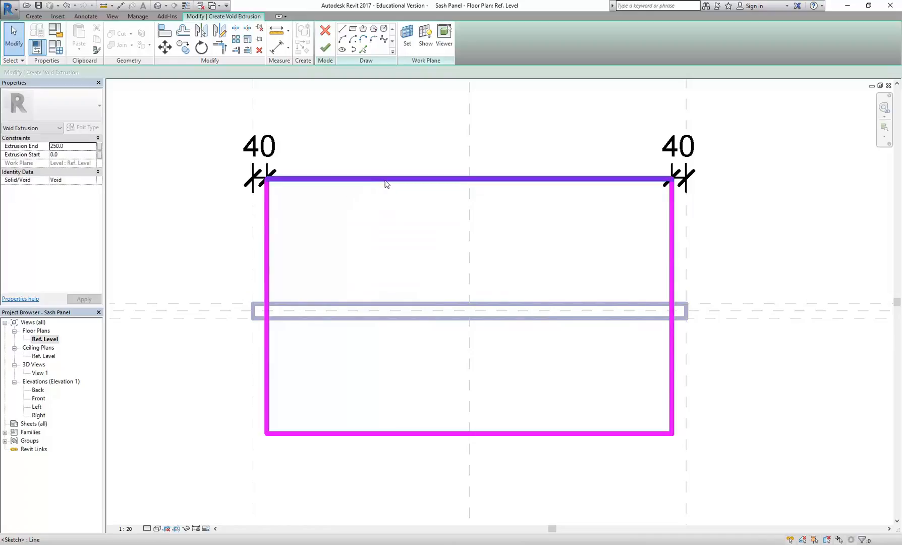
{"action": "mouse_move", "coordinate": [371, 251]}
{"action": "middle_mouse_down"}
{"action": "mouse_move", "coordinate": [363, 234]}
{"action": "mouse_move", "coordinate": [361, 258]}
{"action": "middle_mouse_up"}
{"action": "scroll", "coordinate": [363, 233], "scroll_direction": "up", "scroll_amount": 1}
{"action": "scroll", "coordinate": [362, 234], "scroll_direction": "down", "scroll_amount": 1}
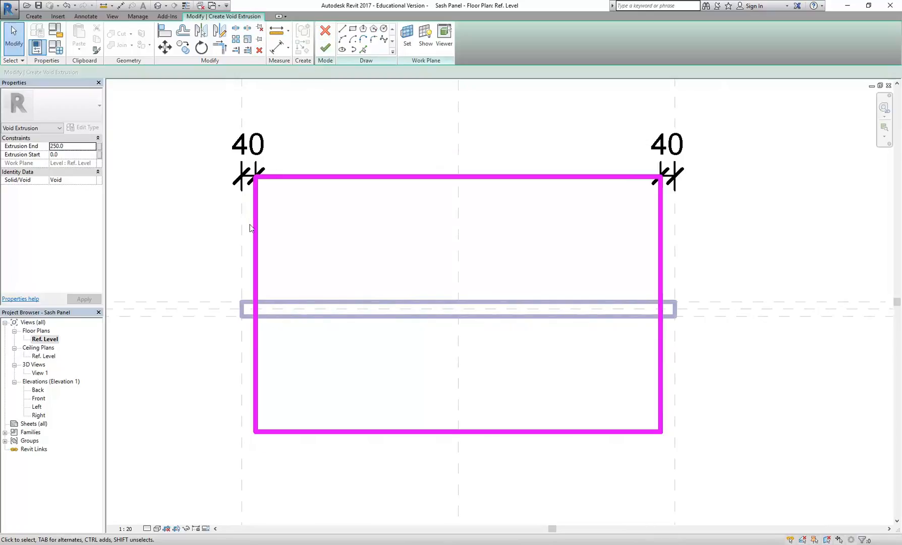
{"action": "left_click", "coordinate": [327, 47]}
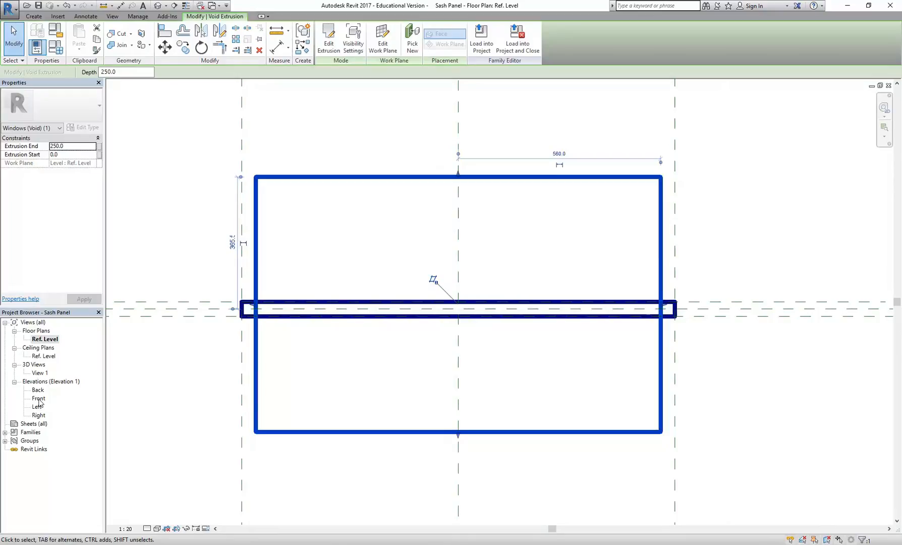
In the Front elevation, draw two horizontal reference planes across the panel, about 103 mm above its bottom and about 100 mm below its top.
{"action": "double_click", "coordinate": [39, 398]}
{"action": "left_click", "coordinate": [353, 389]}
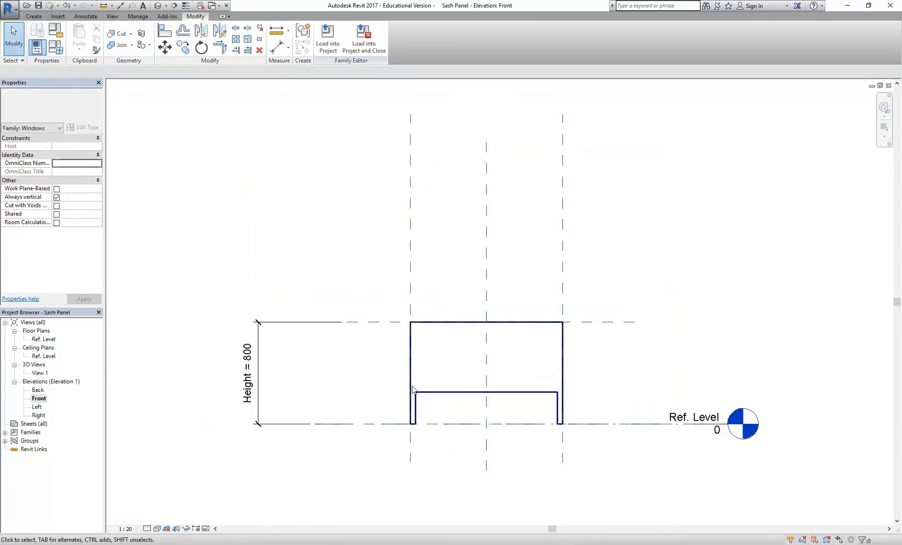
{"action": "scroll", "coordinate": [362, 378], "scroll_direction": "up", "scroll_amount": 3}
{"action": "middle_click_drag", "start_coordinate": [273, 366], "coordinate": [282, 381]}
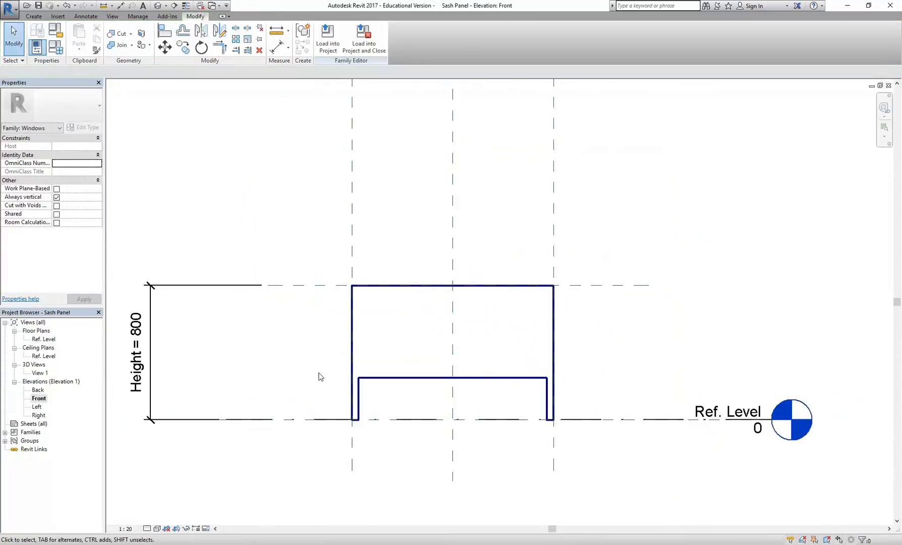
{"action": "left_click", "coordinate": [35, 16]}
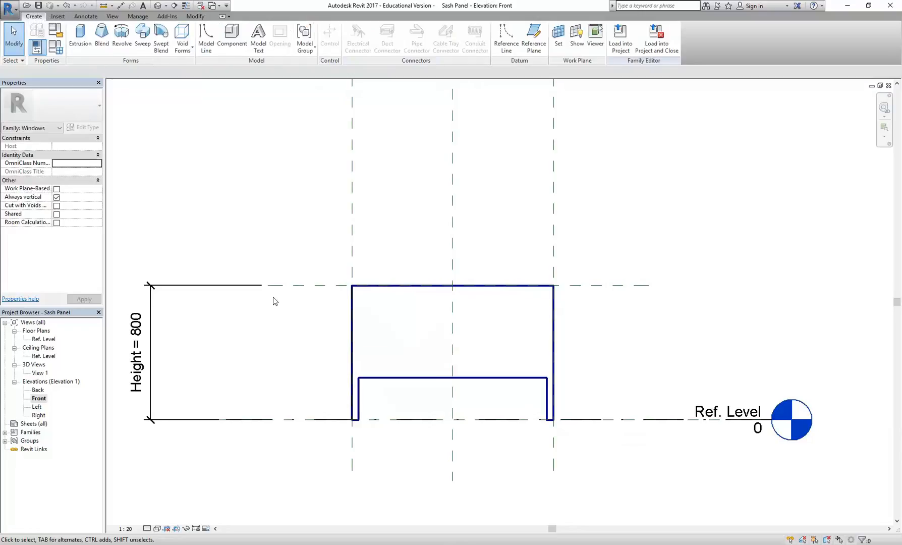
{"action": "left_click", "coordinate": [534, 39]}
{"action": "left_click", "coordinate": [311, 403]}
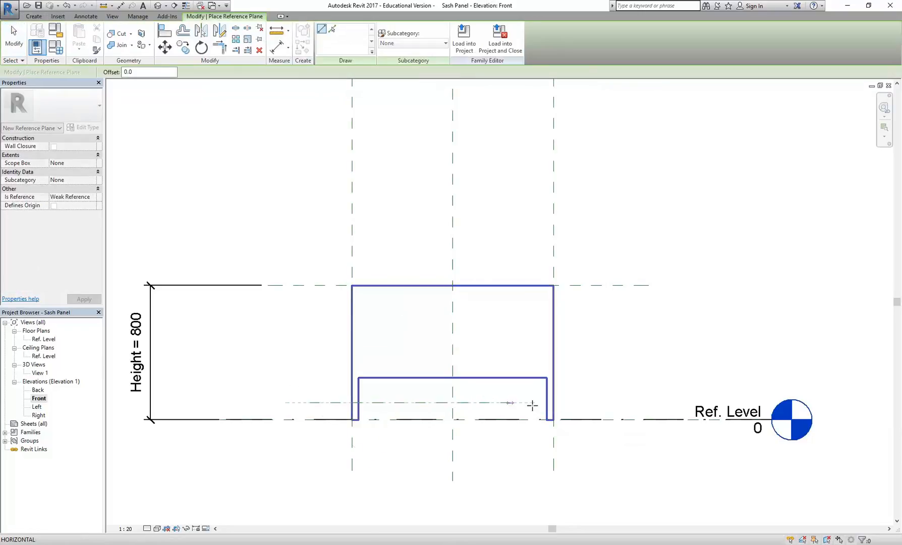
{"action": "left_click", "coordinate": [611, 403]}
{"action": "left_click", "coordinate": [309, 302]}
{"action": "left_click", "coordinate": [587, 303]}
{"action": "right_click", "coordinate": [593, 215]}
{"action": "left_click", "coordinate": [606, 222]}
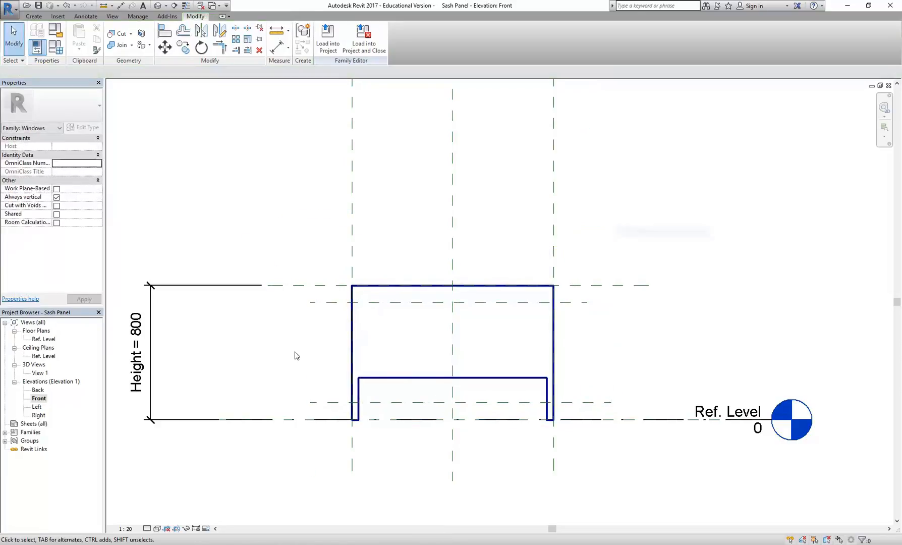
Switch to the Google Maps Street View in the browser to examine the building's windows, and return to Revit.
{"action": "scroll", "coordinate": [395, 362], "scroll_direction": "up", "scroll_amount": 2}
{"action": "middle_click_drag", "start_coordinate": [395, 362], "coordinate": [380, 315]}
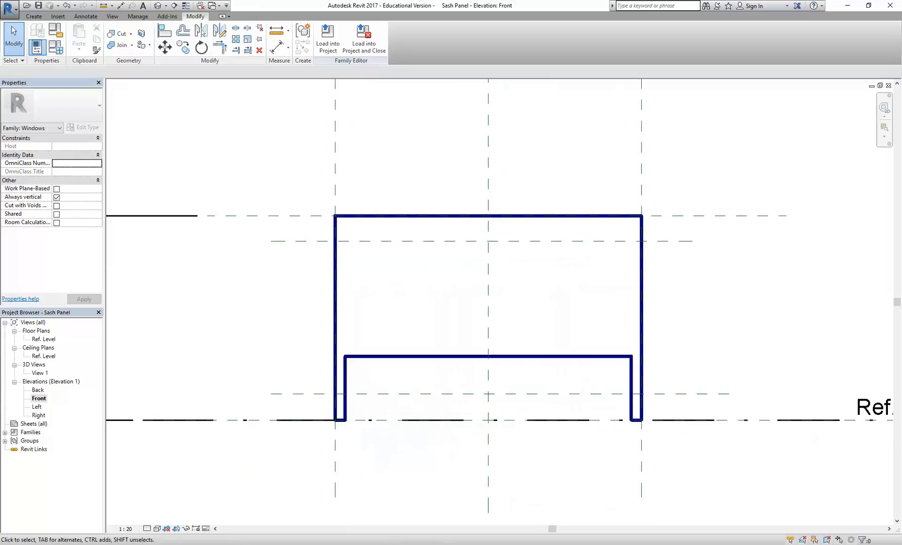
{"action": "left_click", "coordinate": [260, 508]}
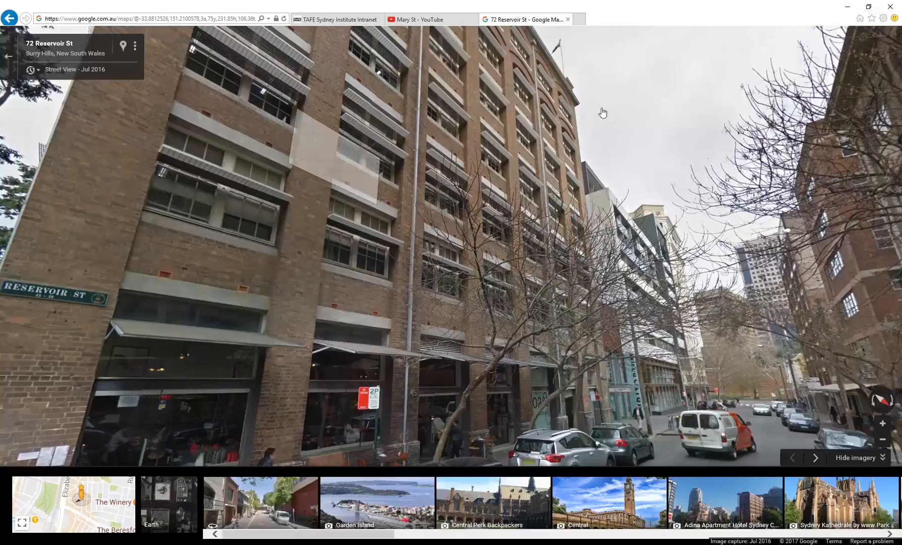
{"action": "left_click", "coordinate": [846, 6]}
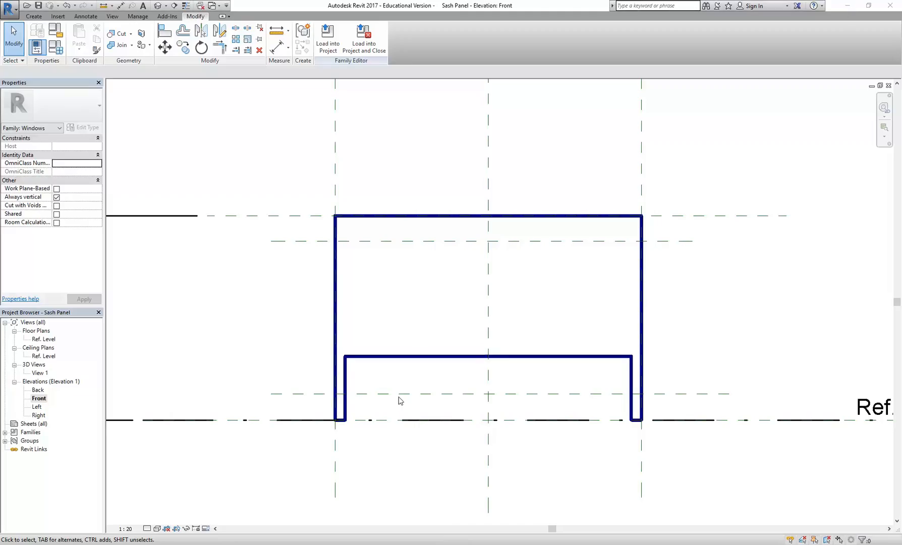
{"action": "right_click", "coordinate": [276, 319]}
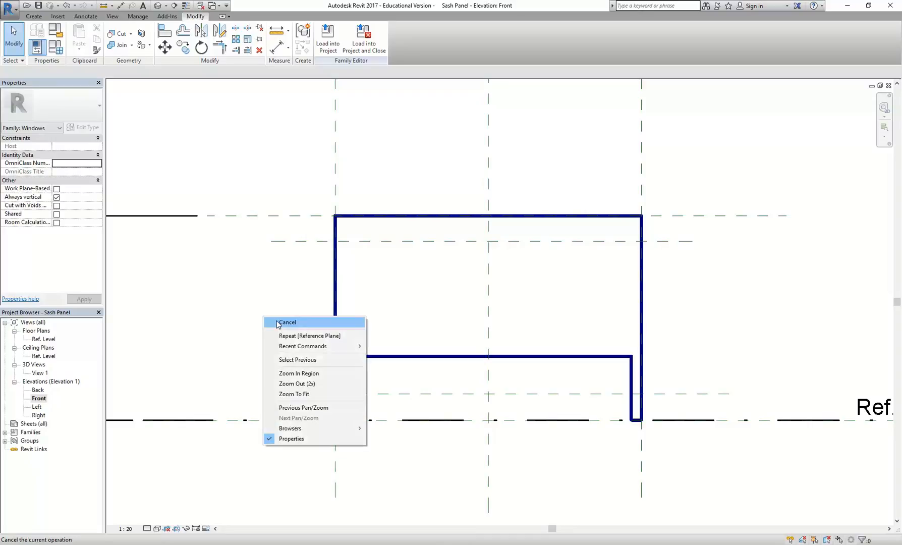
{"action": "left_click", "coordinate": [278, 324]}
Add an aligned dimension from the Ref. Level to the lower new plane and from the panel's top plane to the upper new plane.
{"action": "scroll", "coordinate": [290, 217], "scroll_direction": "down", "scroll_amount": 1}
{"action": "middle_click_drag", "start_coordinate": [288, 215], "coordinate": [373, 190]}
{"action": "left_click", "coordinate": [278, 51]}
{"action": "left_click", "coordinate": [344, 374]}
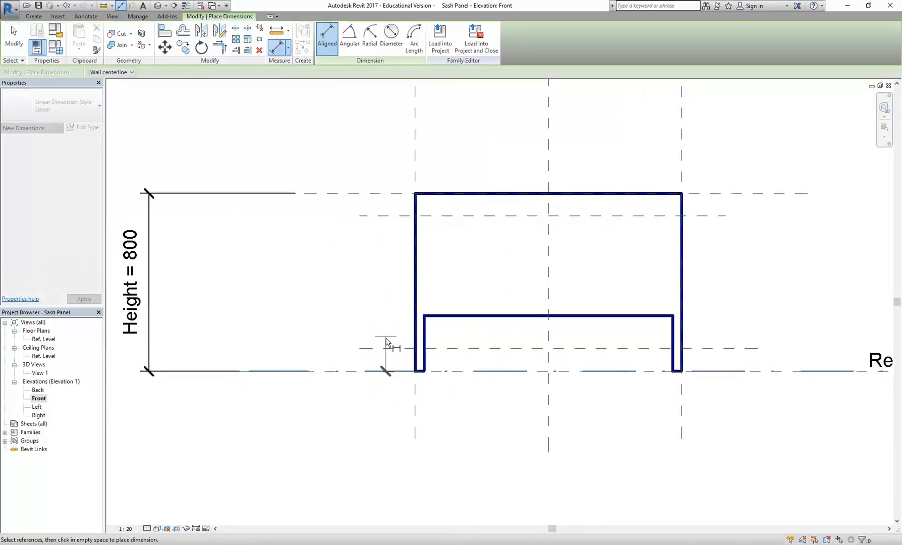
{"action": "left_click", "coordinate": [386, 349]}
{"action": "left_click", "coordinate": [220, 356]}
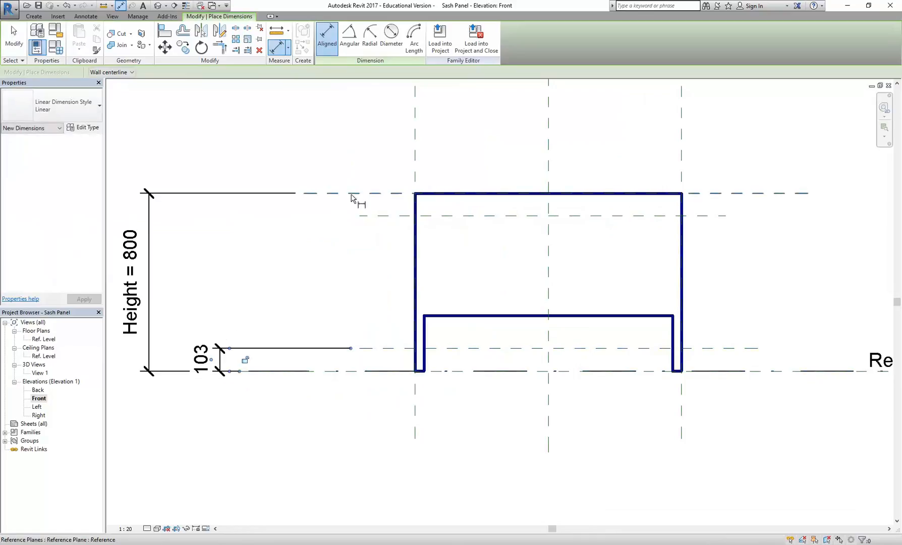
{"action": "left_click", "coordinate": [354, 194]}
{"action": "left_click", "coordinate": [383, 216]}
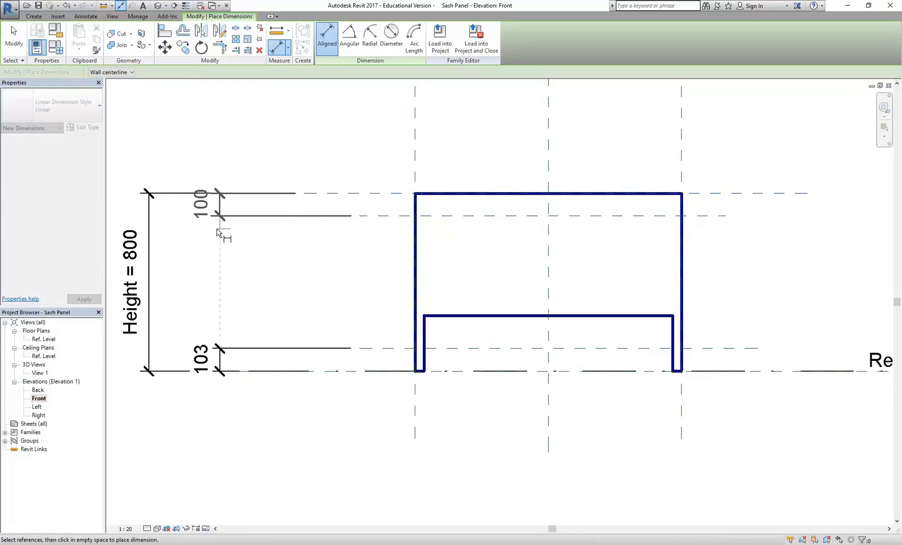
{"action": "left_click", "coordinate": [221, 229]}
{"action": "right_click", "coordinate": [257, 117]}
{"action": "left_click", "coordinate": [276, 125]}
{"action": "right_click", "coordinate": [276, 125]}
{"action": "left_click", "coordinate": [322, 131]}
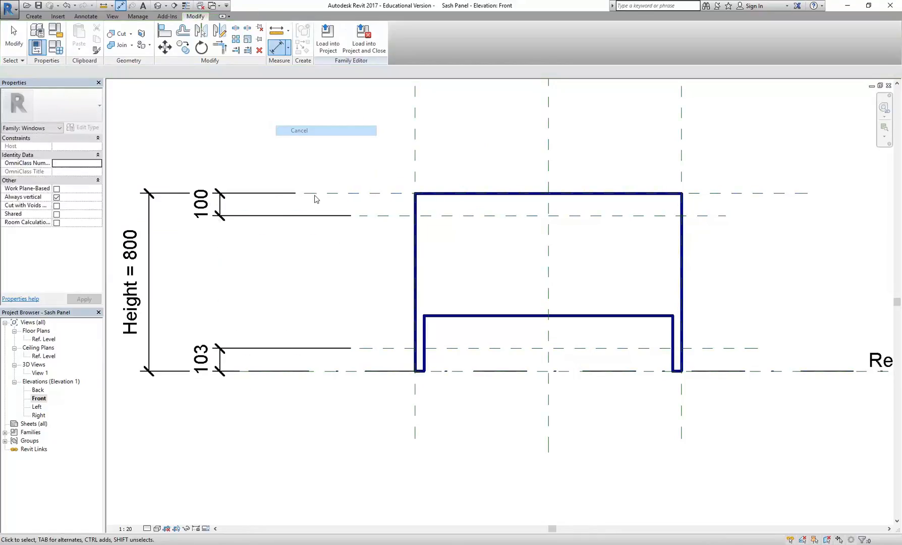
Set the distance of both horizontal reference planes from the panel's bottom and top to 40 mm.
{"action": "left_click", "coordinate": [369, 349]}
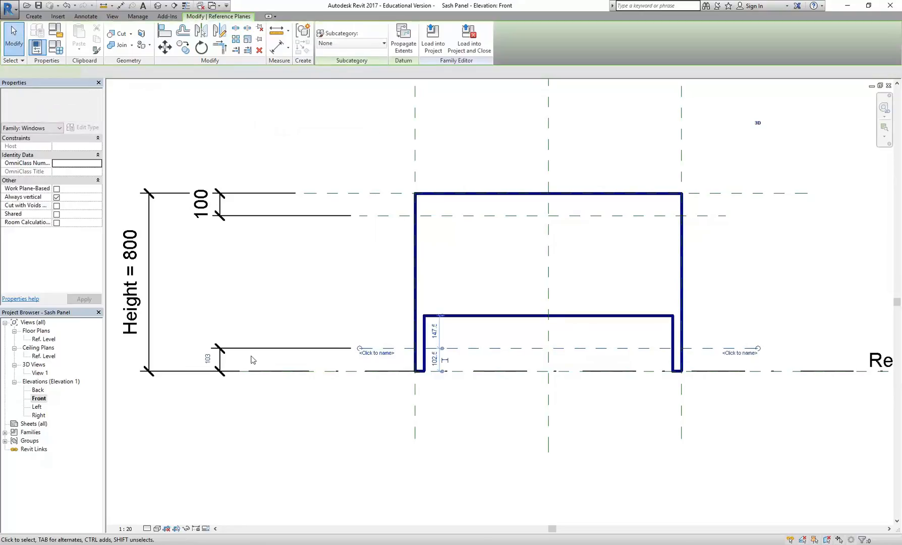
{"action": "left_click", "coordinate": [210, 359]}
{"action": "type", "text": "40"}
{"action": "key", "text": "Return"}
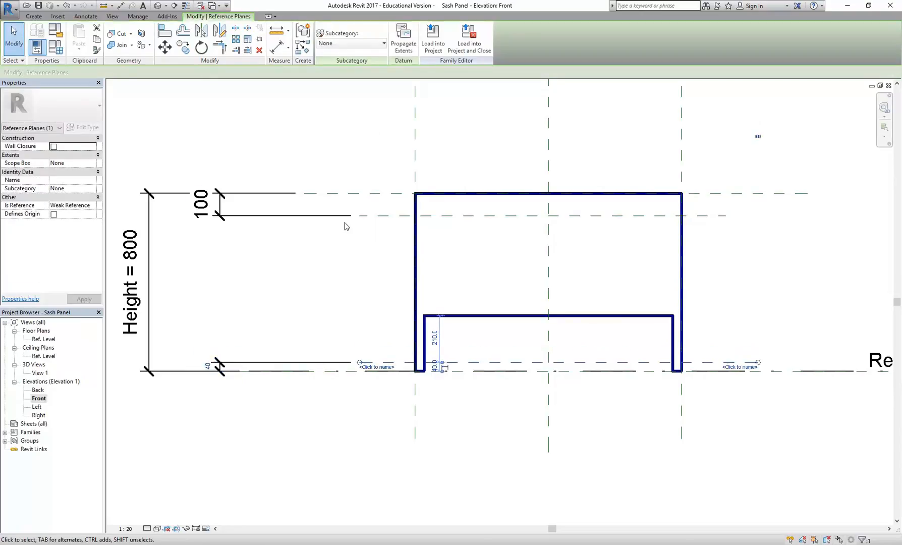
{"action": "left_click", "coordinate": [377, 216]}
{"action": "left_click", "coordinate": [206, 203]}
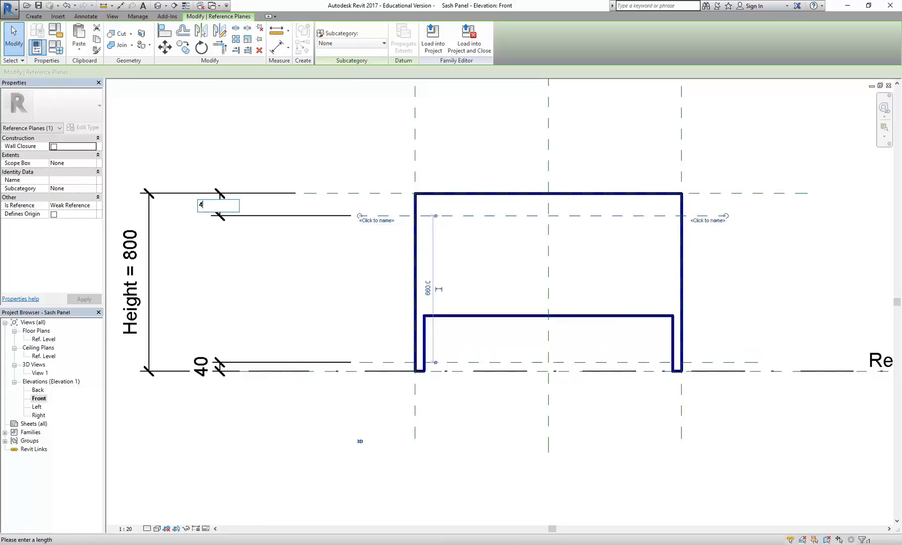
{"action": "type", "text": "40"}
{"action": "key", "text": "Return"}
{"action": "left_click", "coordinate": [313, 310]}
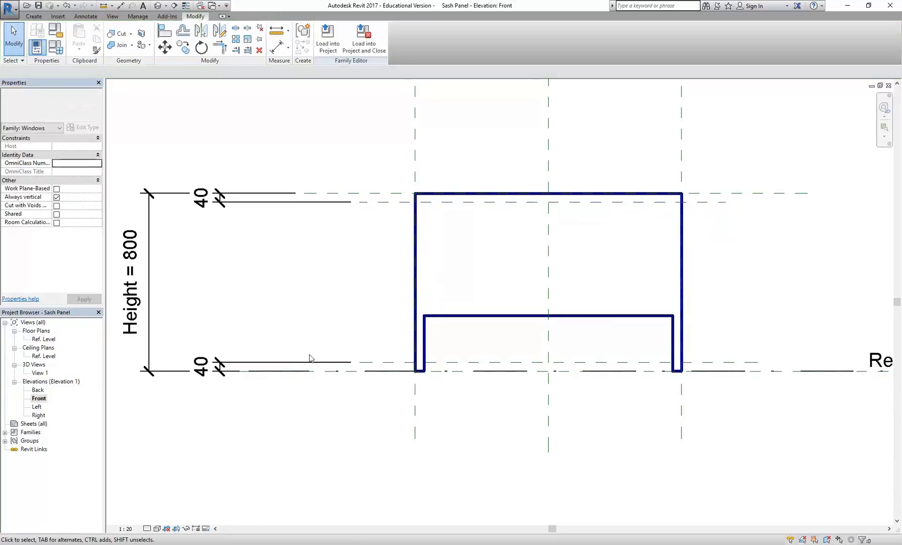
{"action": "left_click", "coordinate": [290, 365]}
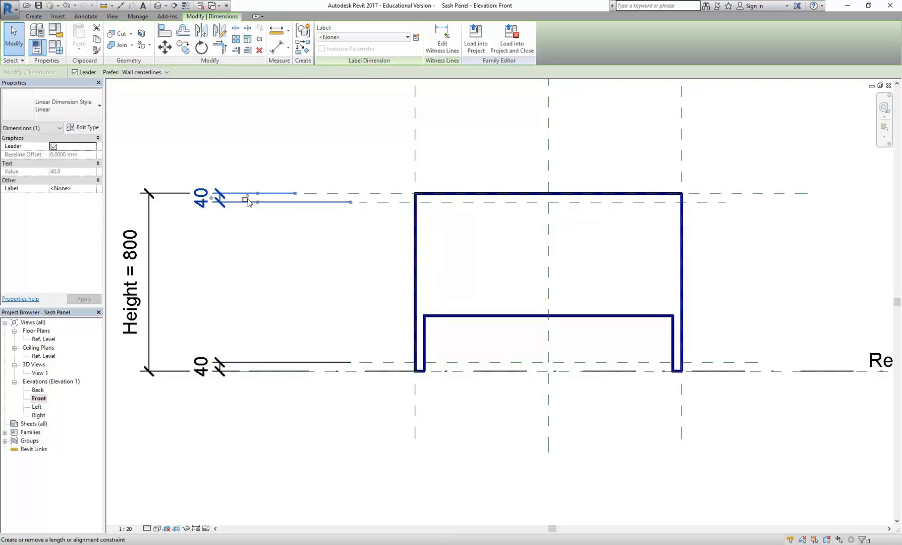
{"action": "left_click", "coordinate": [295, 270]}
Stretch the void extrusion's top and bottom to the horizontal reference planes, so it runs from 40 to 760 mm.
{"action": "left_click", "coordinate": [464, 318]}
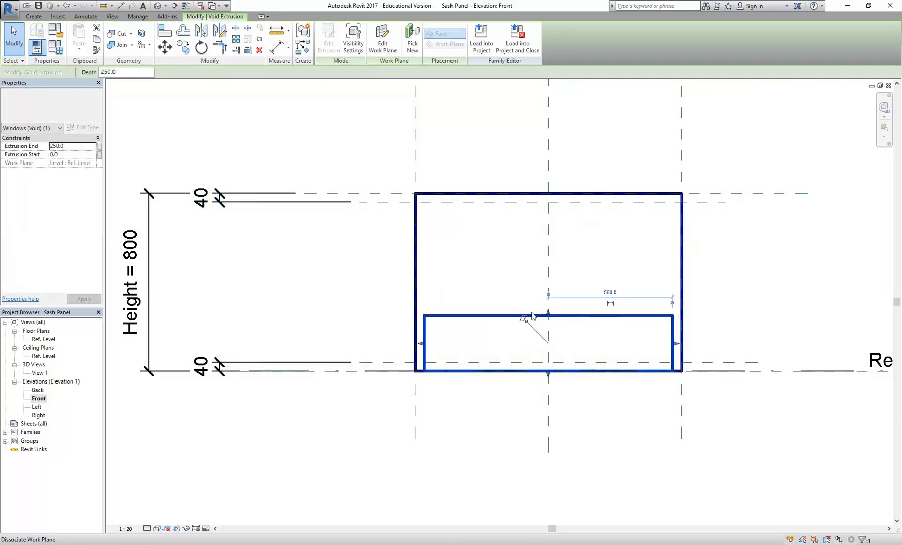
{"action": "left_click_drag", "start_coordinate": [548, 313], "coordinate": [557, 202]}
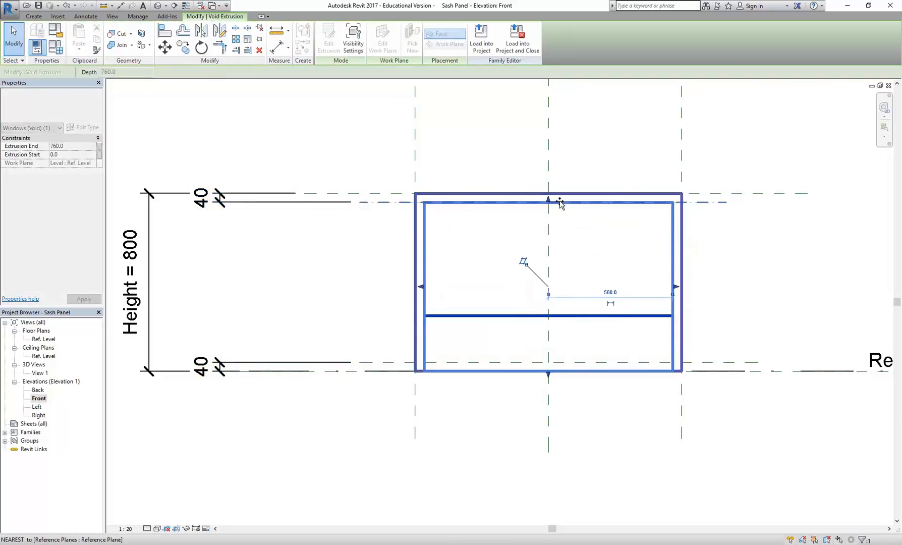
{"action": "mouse_move", "coordinate": [549, 374]}
{"action": "left_mouse_down"}
{"action": "mouse_move", "coordinate": [548, 352]}
{"action": "mouse_move", "coordinate": [551, 368]}
{"action": "mouse_move", "coordinate": [548, 362]}
{"action": "left_mouse_up"}
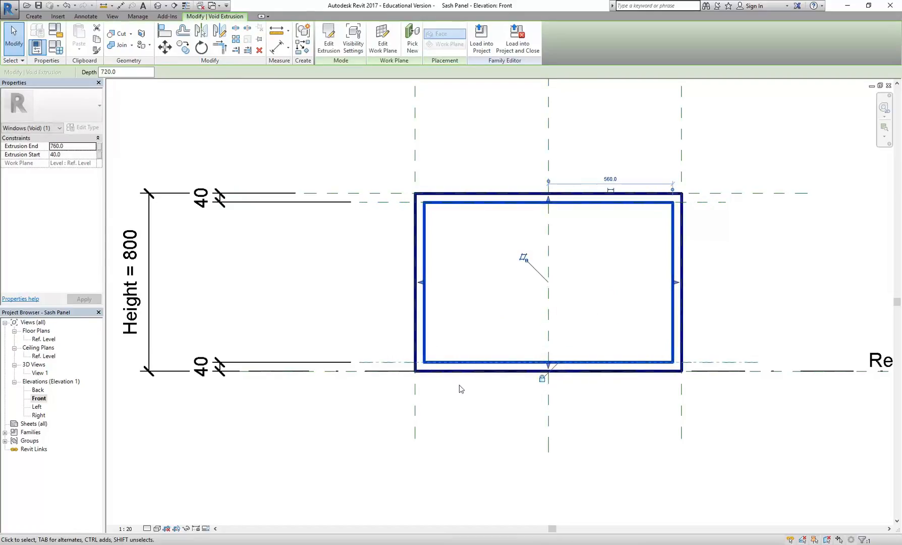
{"action": "left_click", "coordinate": [341, 289]}
{"action": "scroll", "coordinate": [352, 295], "scroll_direction": "down", "scroll_amount": 2}
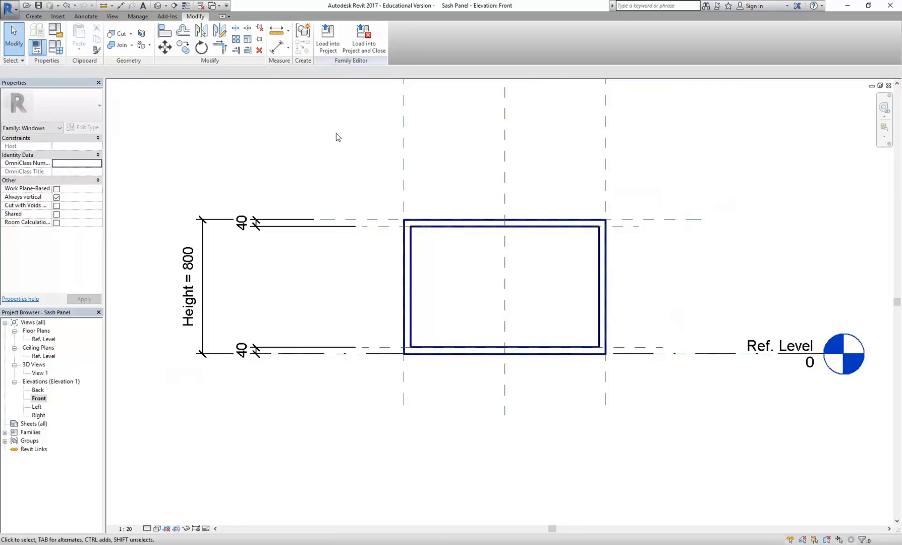
Open the 3D view View 1 to examine the opening cut through the panel.
{"action": "double_click", "coordinate": [40, 373]}
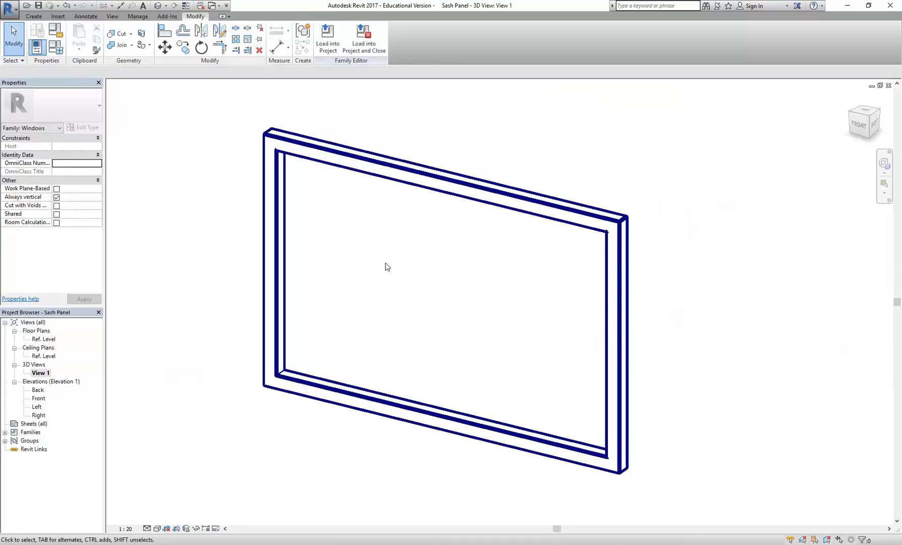
{"action": "scroll", "coordinate": [238, 262], "scroll_direction": "down", "scroll_amount": 2}
{"action": "scroll", "coordinate": [227, 181], "scroll_direction": "down", "scroll_amount": 2}
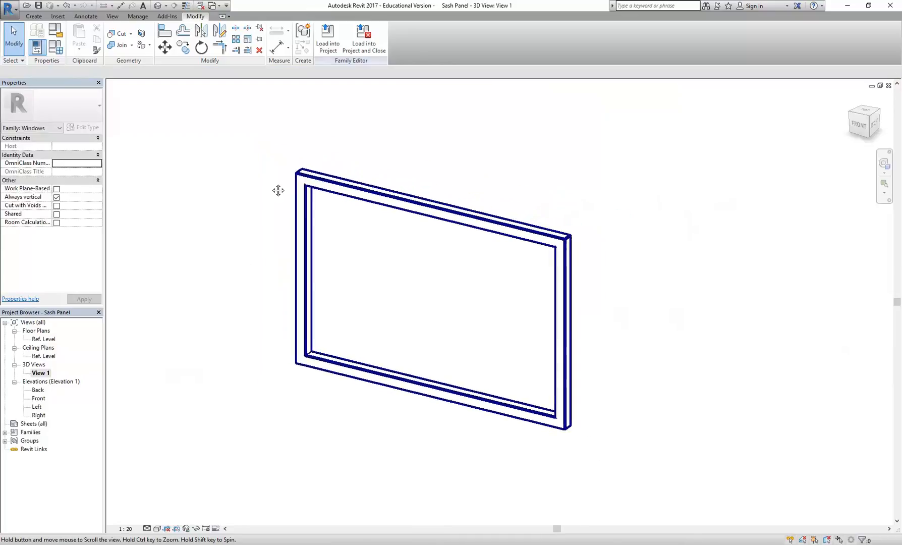
Set the family's Height to 1200 and Width to 1500 in Family Types, applying the values to test the panel.
{"action": "left_click", "coordinate": [53, 46]}
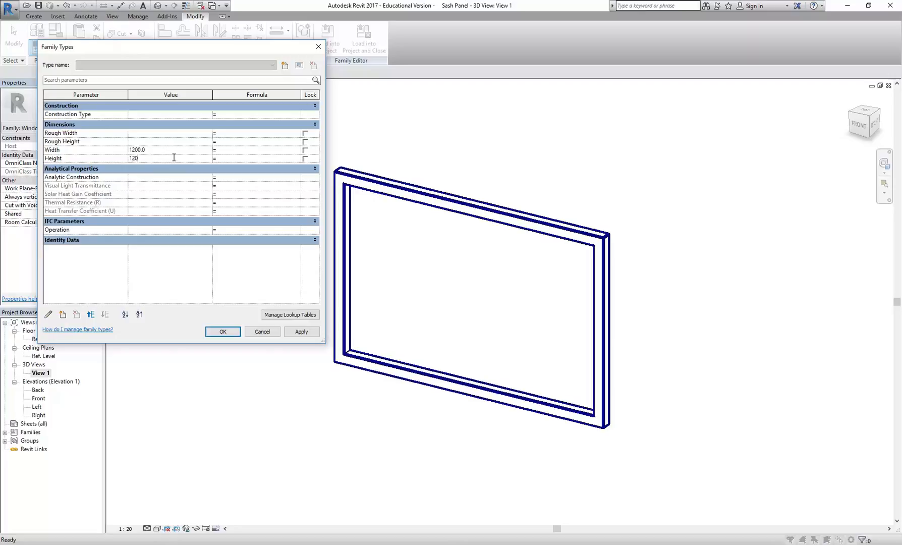
{"action": "left_click", "coordinate": [300, 332]}
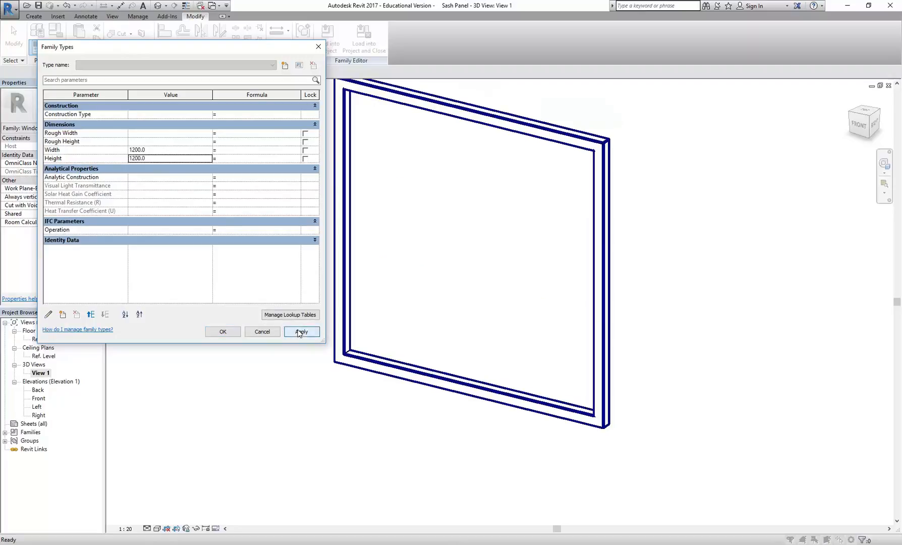
{"action": "left_click", "coordinate": [176, 149]}
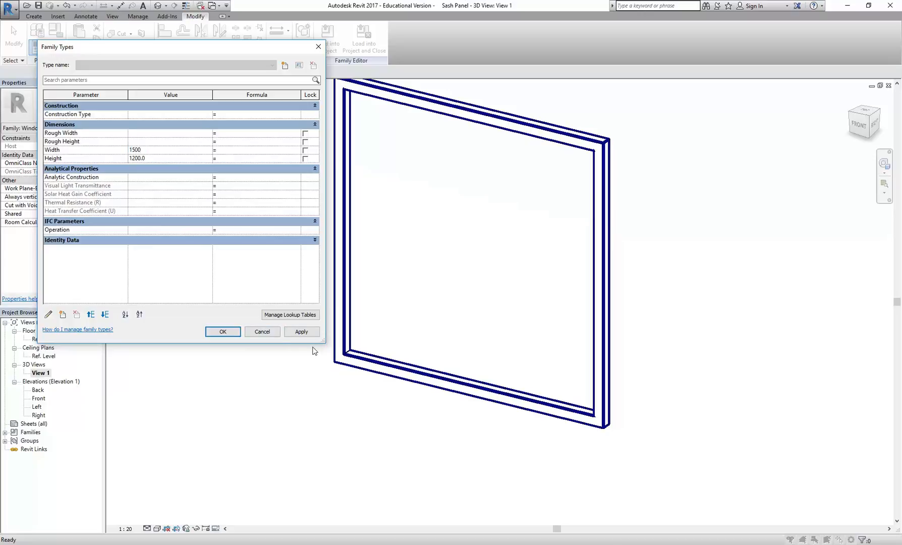
{"action": "type", "text": "1500"}
{"action": "left_click", "coordinate": [306, 332]}
{"action": "left_click", "coordinate": [222, 332]}
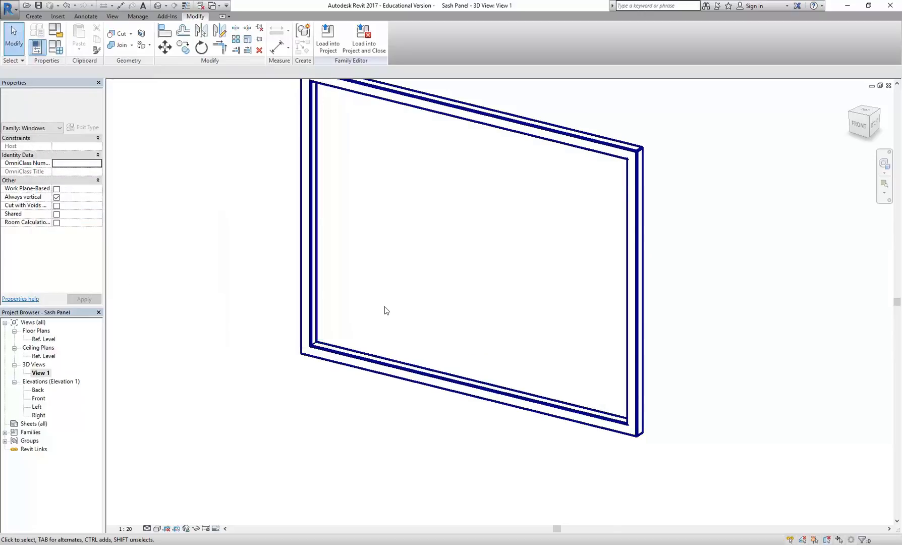
{"action": "scroll", "coordinate": [382, 306], "scroll_direction": "down", "scroll_amount": 1}
Open the Front elevation view of the sash panel.
{"action": "double_click", "coordinate": [41, 339]}
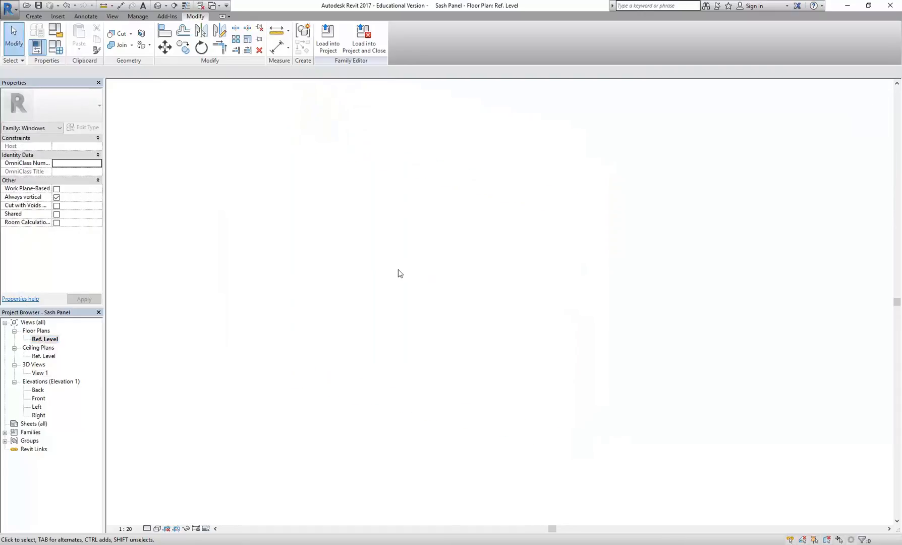
{"action": "left_click", "coordinate": [41, 399]}
{"action": "double_click", "coordinate": [42, 401]}
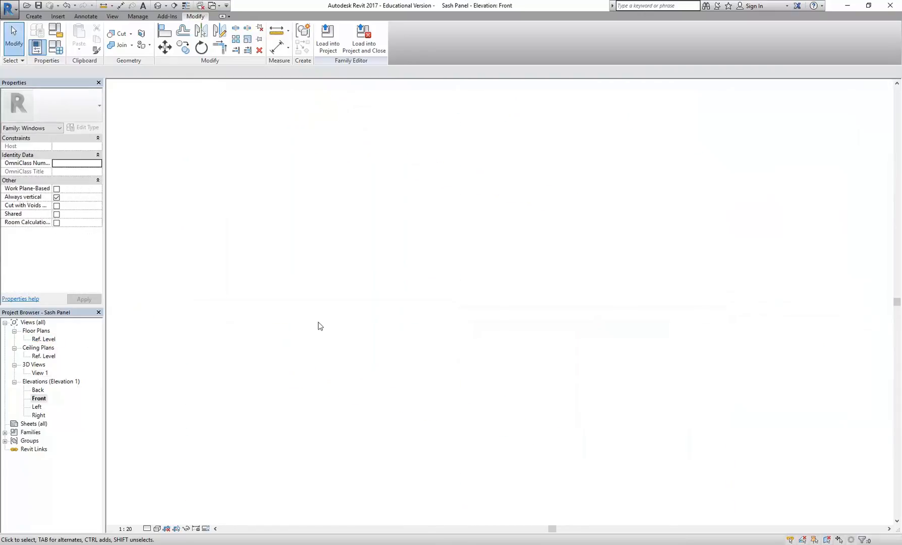
{"action": "scroll", "coordinate": [436, 270], "scroll_direction": "up", "scroll_amount": 1}
{"action": "middle_click_drag", "start_coordinate": [437, 270], "coordinate": [338, 330]}
{"action": "scroll", "coordinate": [326, 328], "scroll_direction": "up", "scroll_amount": 1}
{"action": "middle_click_drag", "start_coordinate": [358, 299], "coordinate": [380, 287]}
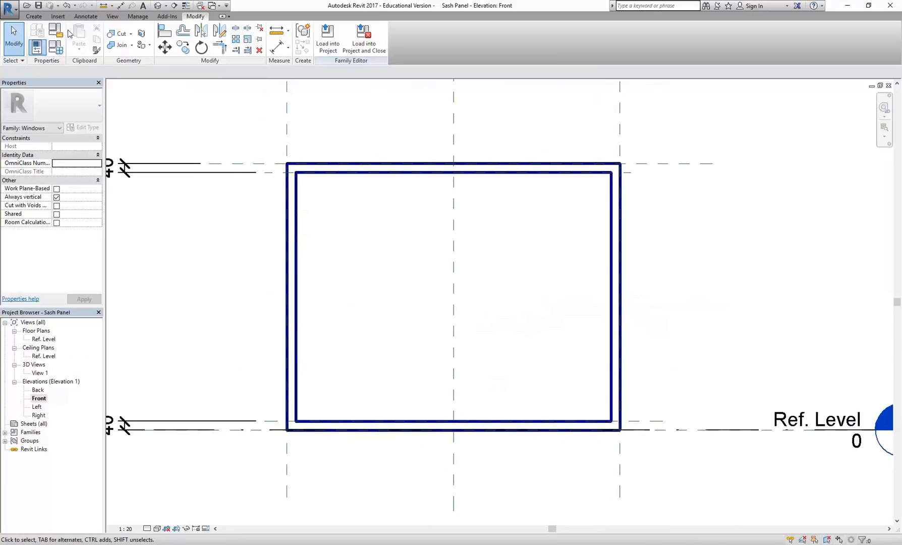
{"action": "left_click", "coordinate": [33, 16]}
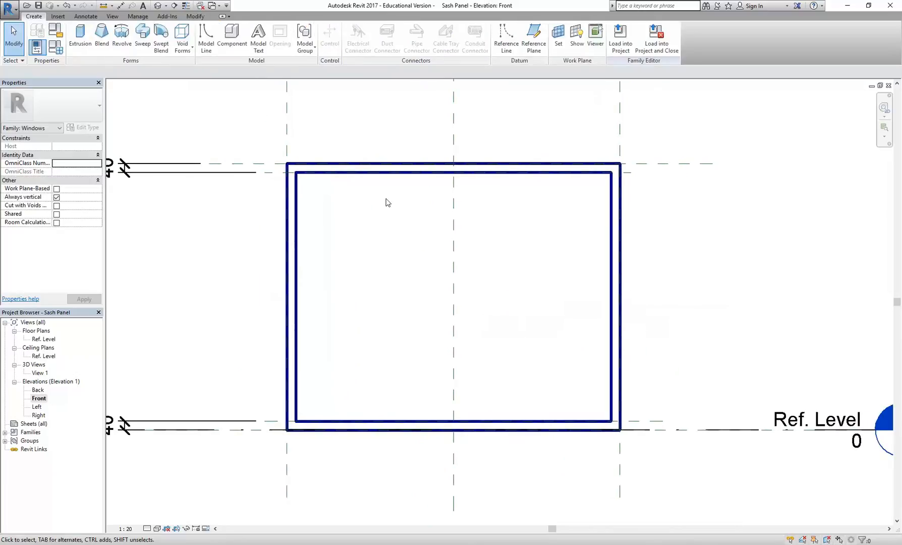
{"action": "scroll", "coordinate": [385, 223], "scroll_direction": "down", "scroll_amount": 1}
{"action": "scroll", "coordinate": [383, 225], "scroll_direction": "up", "scroll_amount": 1}
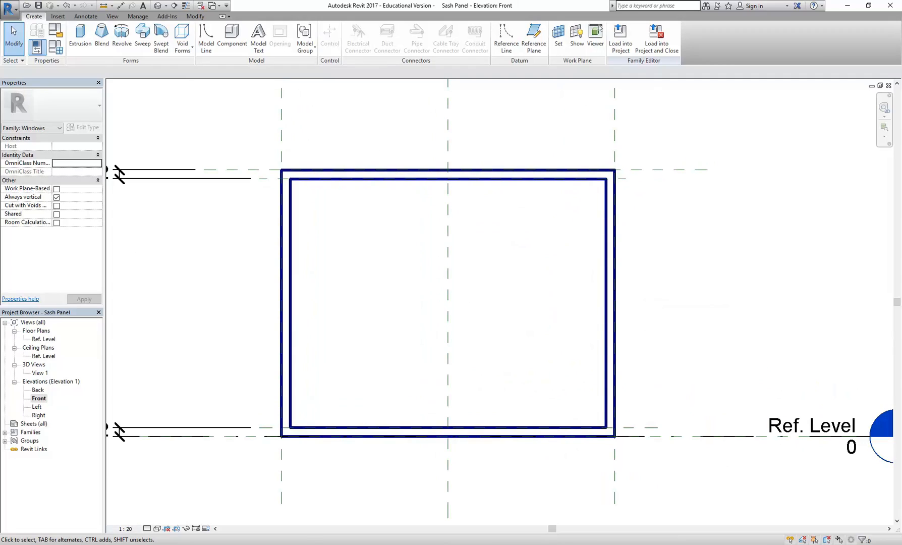
Switch to the browser's Google Maps Street View and examine how the brick building's sash windows are divided by glazing bars.
{"action": "left_click", "coordinate": [256, 500]}
{"action": "left_click_drag", "start_coordinate": [247, 294], "coordinate": [476, 345]}
{"action": "scroll", "coordinate": [457, 296], "scroll_direction": "up", "scroll_amount": 5}
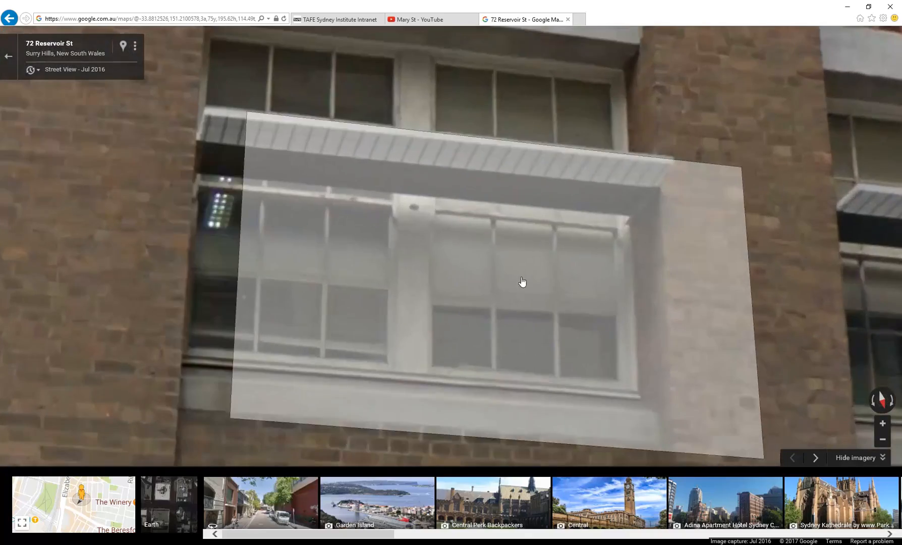
{"action": "scroll", "coordinate": [524, 281], "scroll_direction": "down", "scroll_amount": 3}
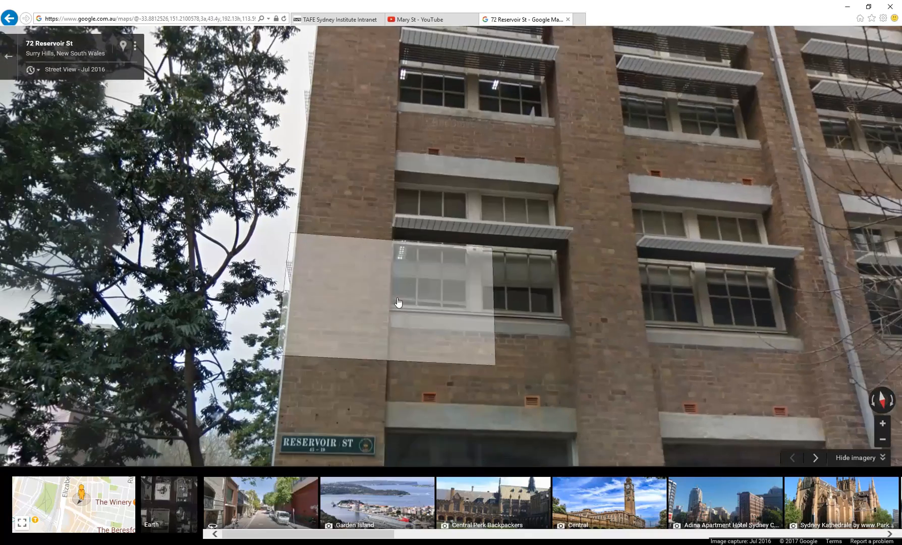
{"action": "scroll", "coordinate": [399, 302], "scroll_direction": "up", "scroll_amount": 2}
{"action": "scroll", "coordinate": [363, 191], "scroll_direction": "down", "scroll_amount": 3}
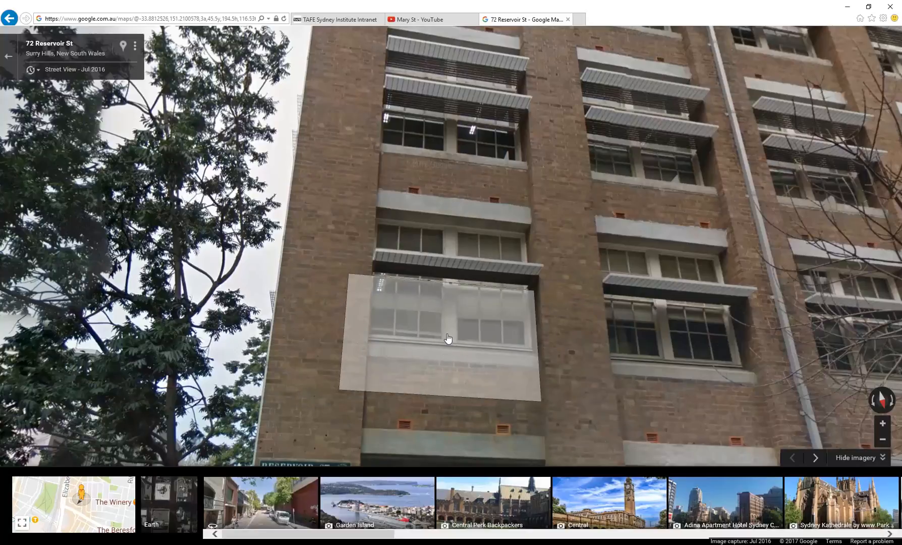
{"action": "left_click", "coordinate": [451, 341]}
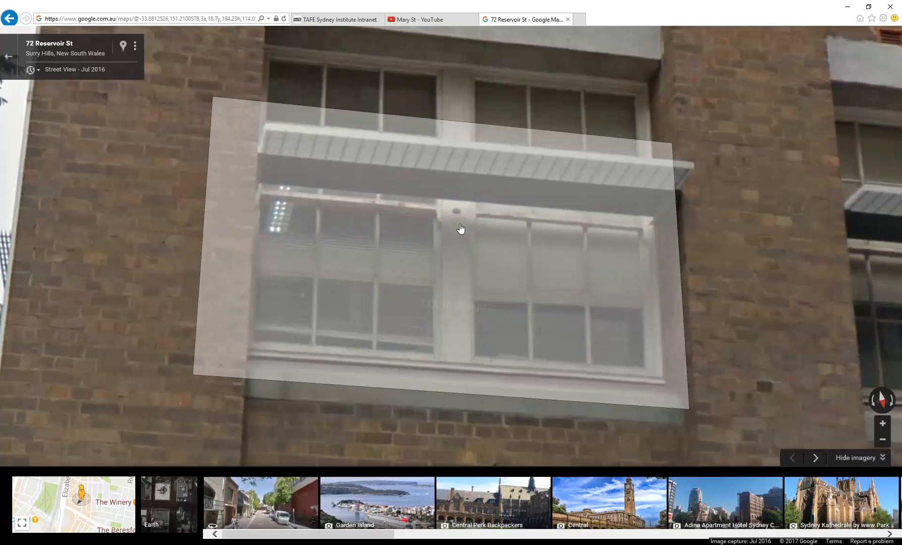
{"action": "scroll", "coordinate": [246, 345], "scroll_direction": "down", "scroll_amount": 1}
{"action": "scroll", "coordinate": [284, 322], "scroll_direction": "down", "scroll_amount": 2}
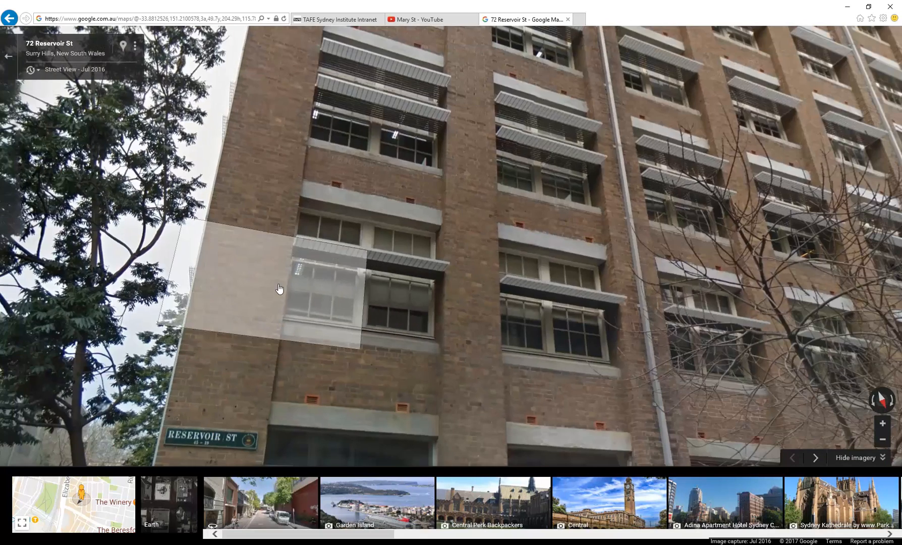
{"action": "scroll", "coordinate": [280, 289], "scroll_direction": "up", "scroll_amount": 3}
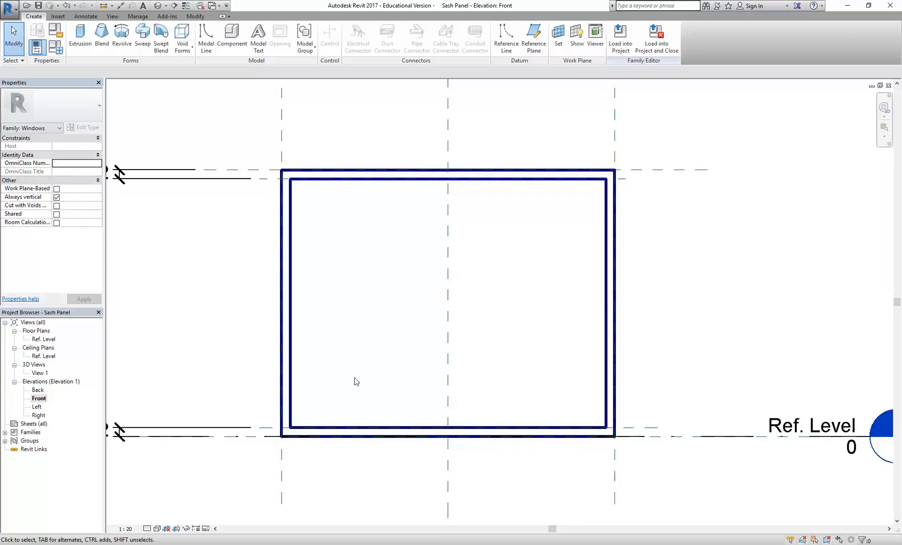
Back in Revit, start a solid extrusion and place two vertical reference planes through the panel, the right one about 338 mm from its centre line.
{"action": "scroll", "coordinate": [354, 378], "scroll_direction": "up", "scroll_amount": 4}
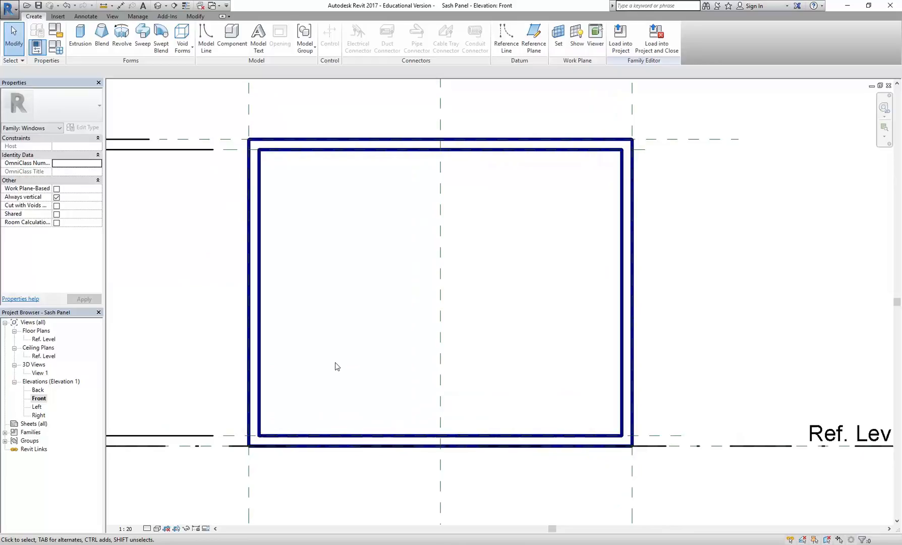
{"action": "left_click", "coordinate": [80, 35]}
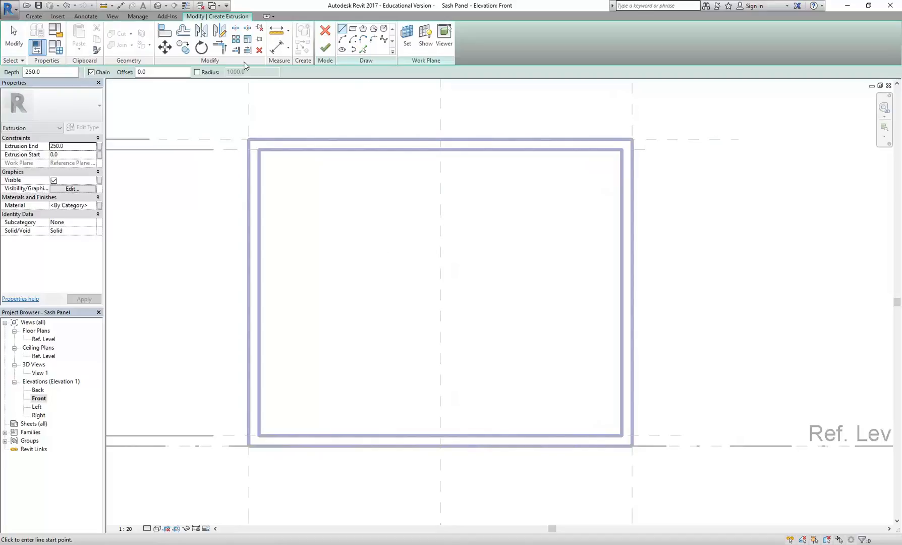
{"action": "left_click", "coordinate": [37, 19]}
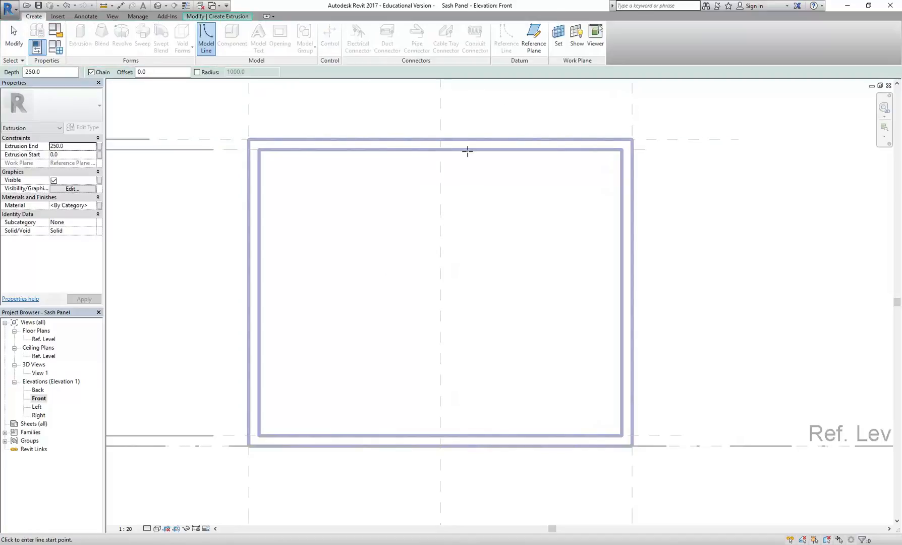
{"action": "left_click", "coordinate": [538, 48]}
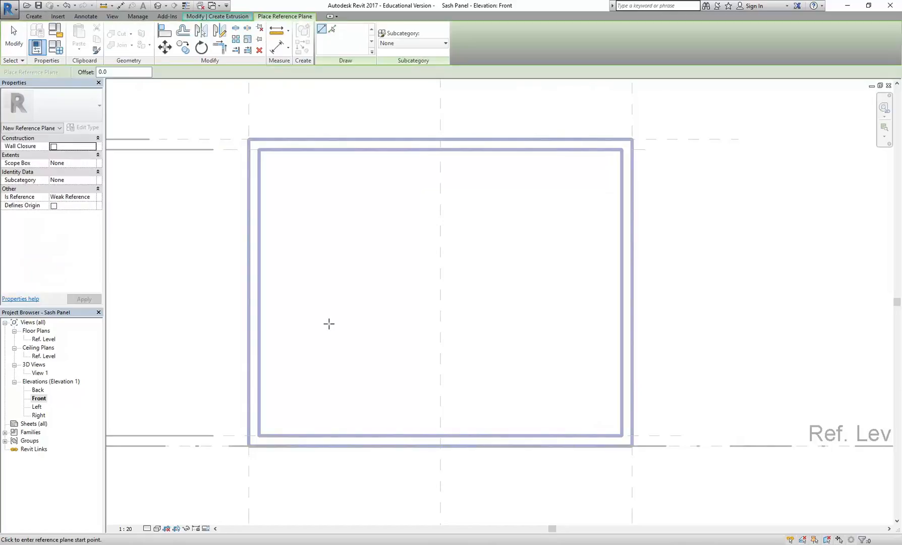
{"action": "left_click", "coordinate": [355, 116]}
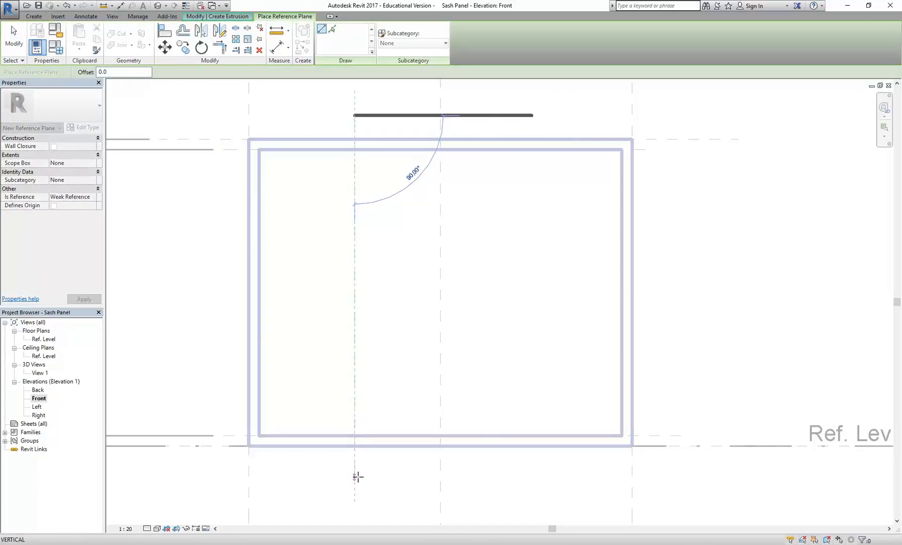
{"action": "left_click", "coordinate": [355, 477]}
{"action": "left_click", "coordinate": [528, 108]}
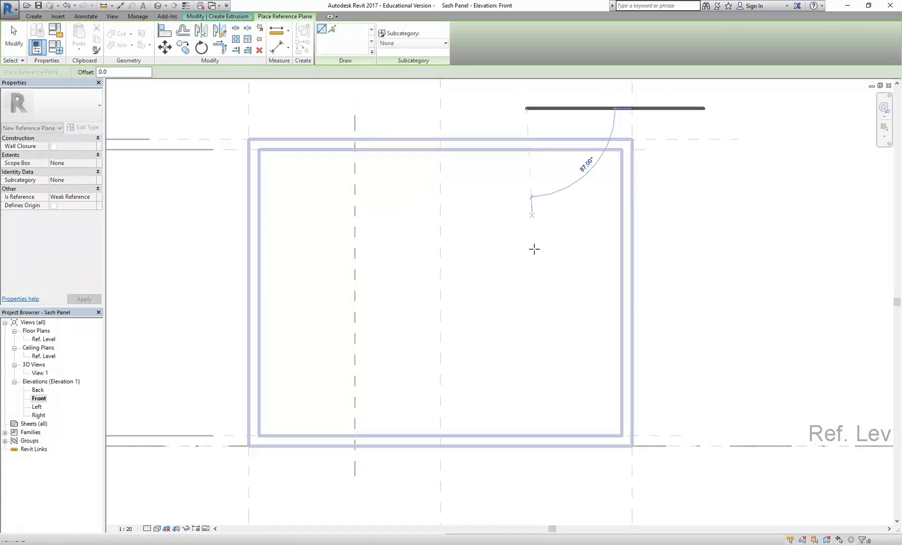
{"action": "left_click", "coordinate": [529, 477]}
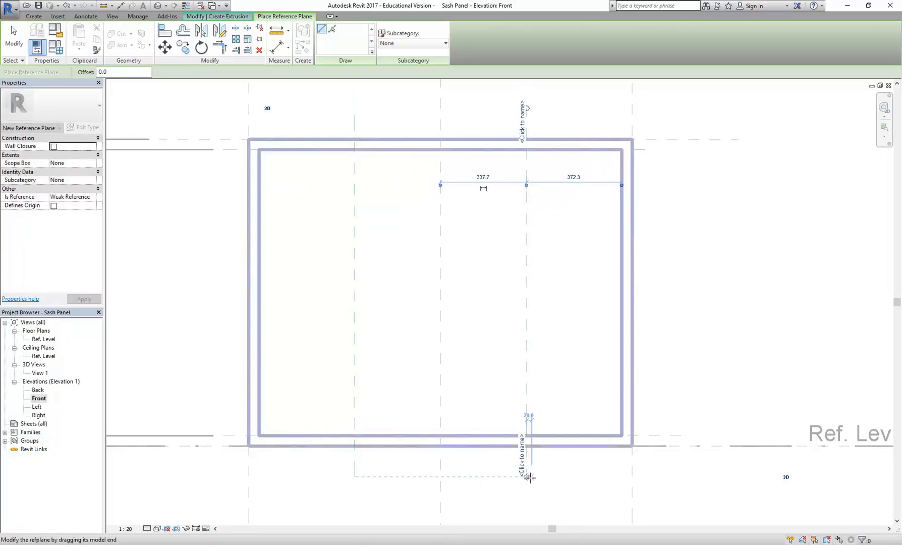
{"action": "left_click", "coordinate": [282, 50]}
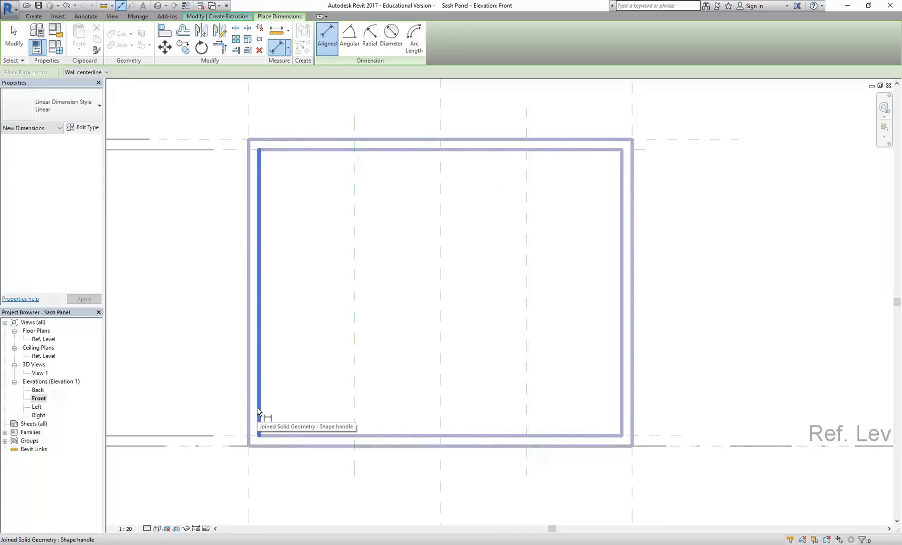
{"action": "scroll", "coordinate": [306, 319], "scroll_direction": "down", "scroll_amount": 2}
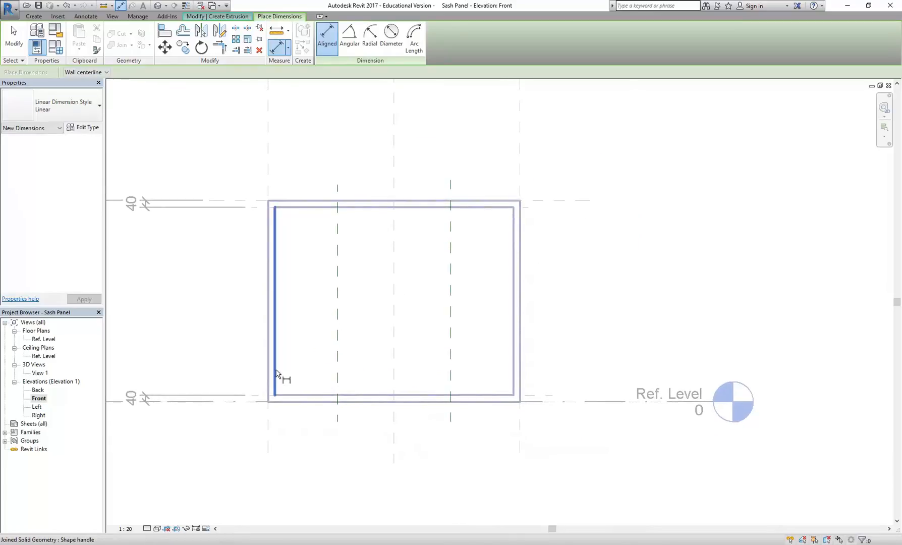
{"action": "scroll", "coordinate": [266, 288], "scroll_direction": "down", "scroll_amount": 2}
{"action": "middle_click_drag", "start_coordinate": [266, 289], "coordinate": [280, 300]}
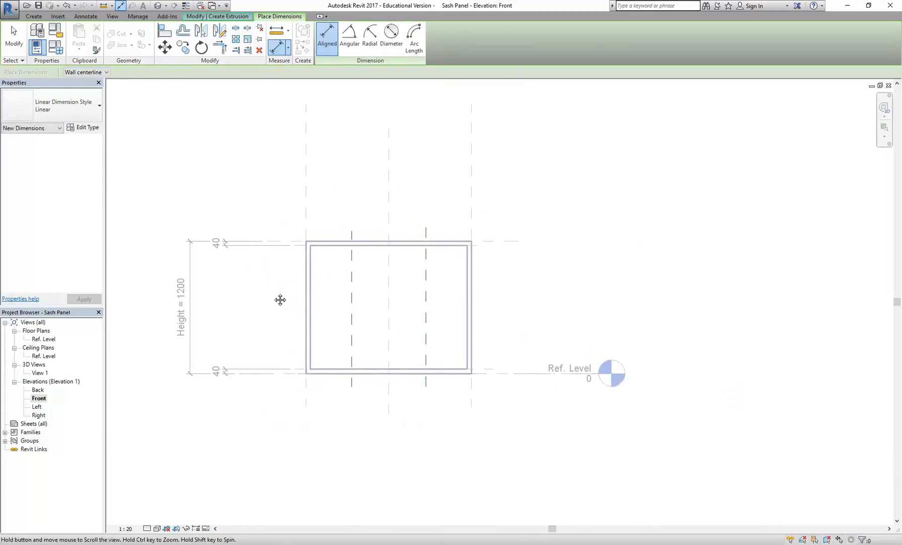
{"action": "double_click", "coordinate": [44, 339]}
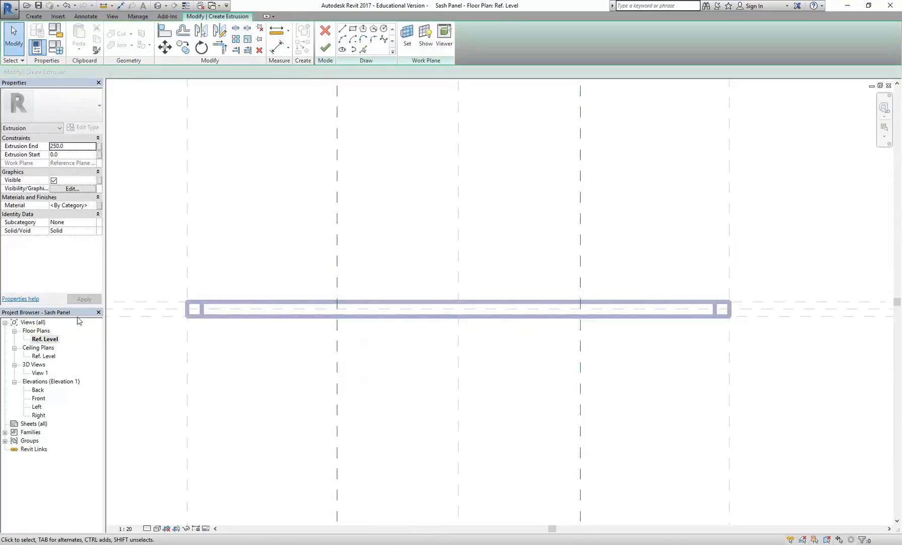
{"action": "double_click", "coordinate": [39, 399]}
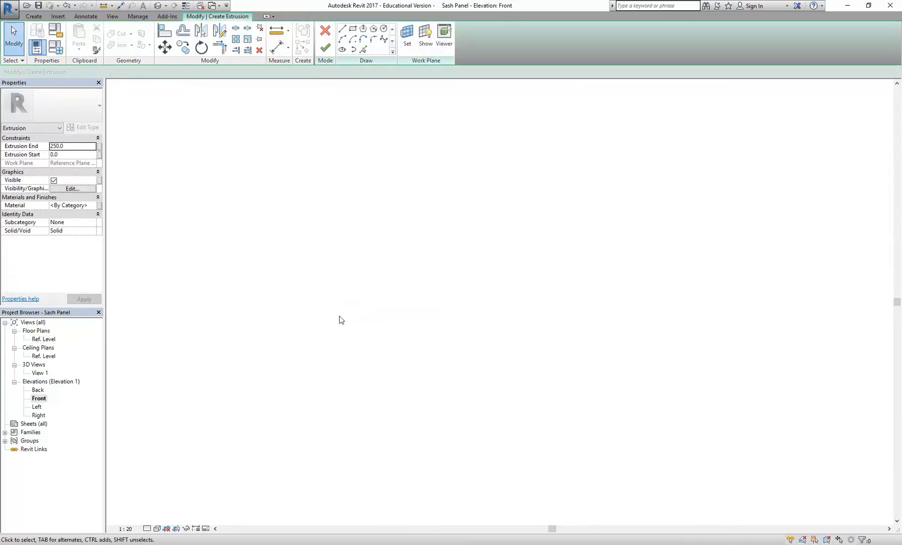
Add a continuous aligned dimension between the opening's left edge, both vertical reference planes and the opening's right edge, and make its segments equal.
{"action": "left_click", "coordinate": [271, 52]}
{"action": "scroll", "coordinate": [312, 357], "scroll_direction": "up", "scroll_amount": 3}
{"action": "left_click", "coordinate": [321, 380]}
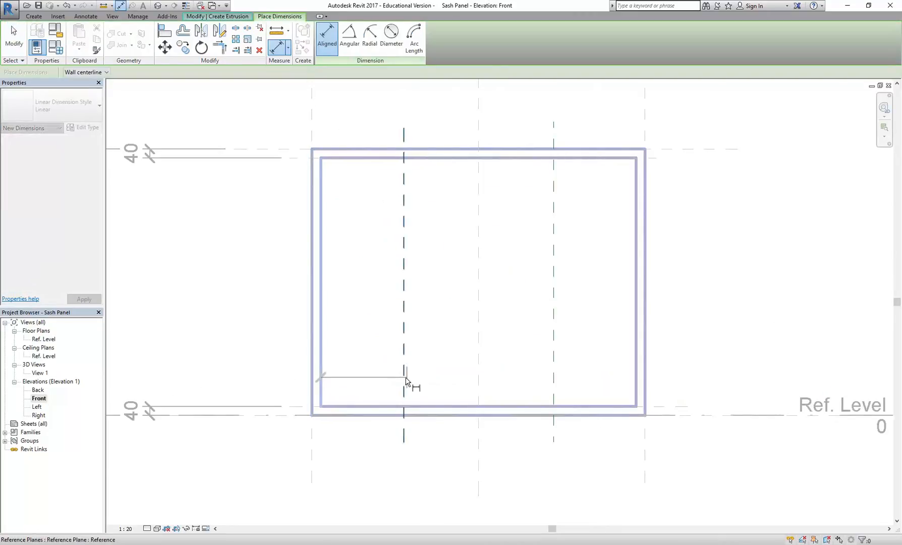
{"action": "left_click", "coordinate": [404, 383]}
{"action": "left_click", "coordinate": [554, 387]}
{"action": "left_click", "coordinate": [643, 386]}
{"action": "scroll", "coordinate": [564, 299], "scroll_direction": "down", "scroll_amount": 2}
{"action": "left_click", "coordinate": [520, 417]}
{"action": "left_click", "coordinate": [478, 373]}
{"action": "right_click", "coordinate": [401, 270]}
{"action": "left_click", "coordinate": [417, 277]}
{"action": "right_click", "coordinate": [417, 277]}
{"action": "left_click", "coordinate": [420, 281]}
Sketch a vertical line about 530 mm long up from the opening's bottom edge, just left of the left vertical reference plane.
{"action": "scroll", "coordinate": [405, 313], "scroll_direction": "up", "scroll_amount": 2}
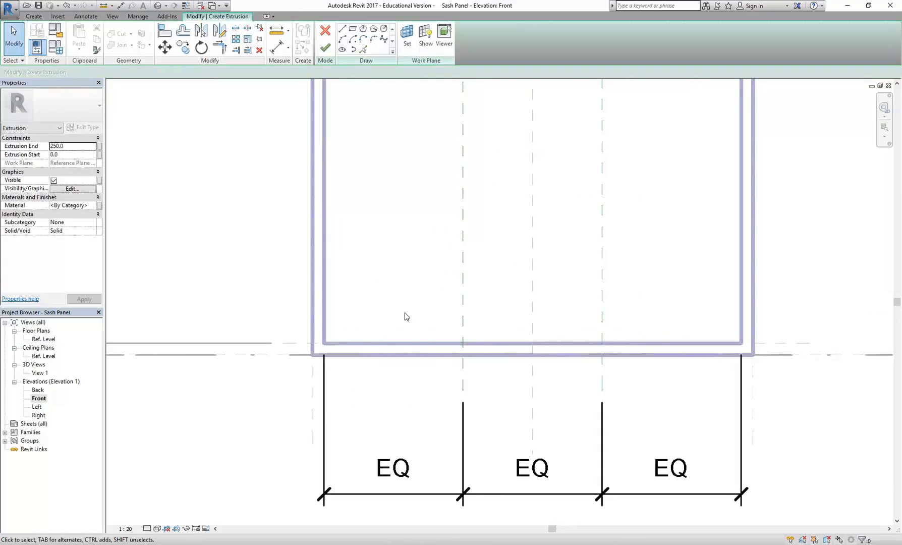
{"action": "scroll", "coordinate": [405, 317], "scroll_direction": "up", "scroll_amount": 2}
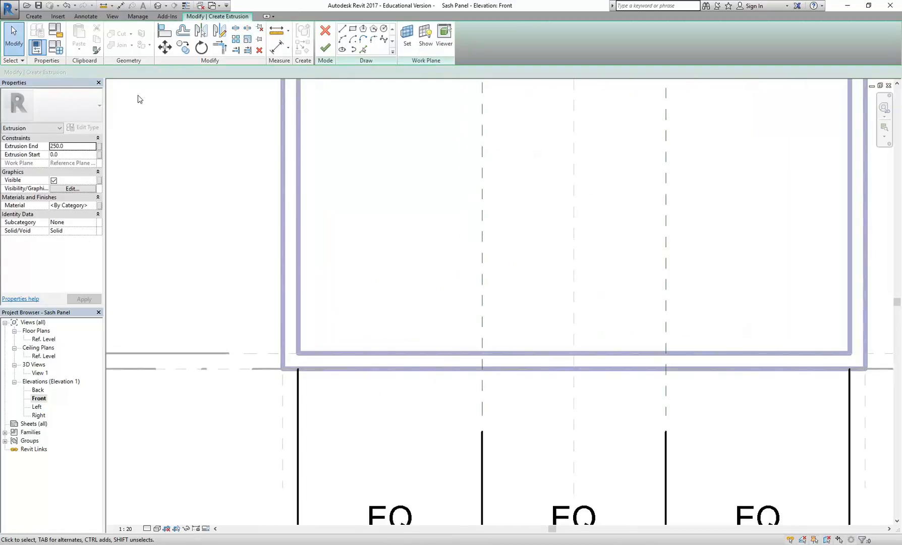
{"action": "scroll", "coordinate": [356, 270], "scroll_direction": "down", "scroll_amount": 3}
{"action": "left_click", "coordinate": [33, 17]}
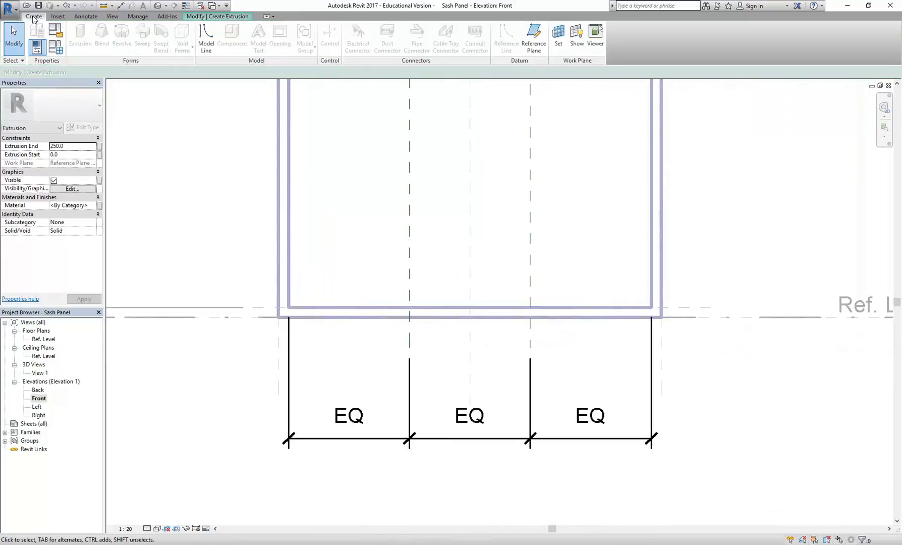
{"action": "left_click", "coordinate": [204, 17]}
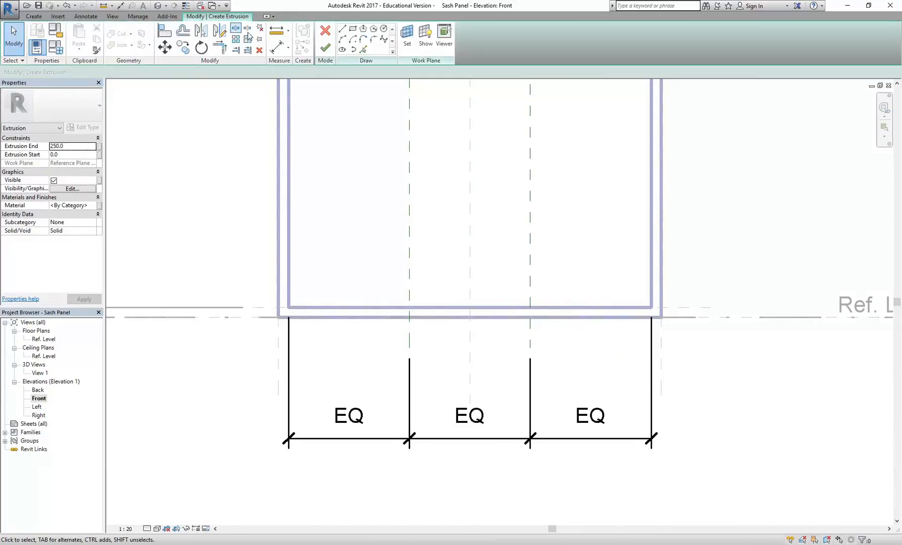
{"action": "left_click", "coordinate": [342, 31]}
{"action": "scroll", "coordinate": [382, 262], "scroll_direction": "up", "scroll_amount": 3}
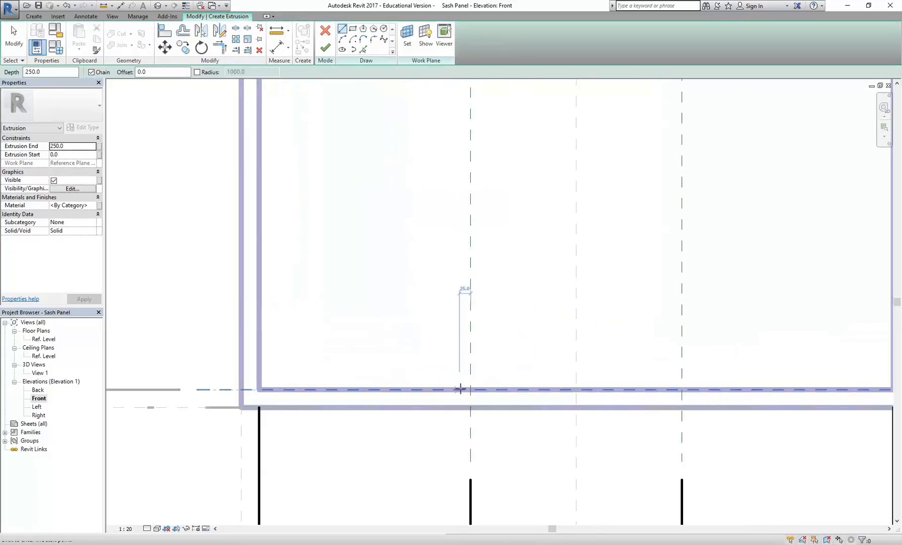
{"action": "left_click", "coordinate": [462, 388]}
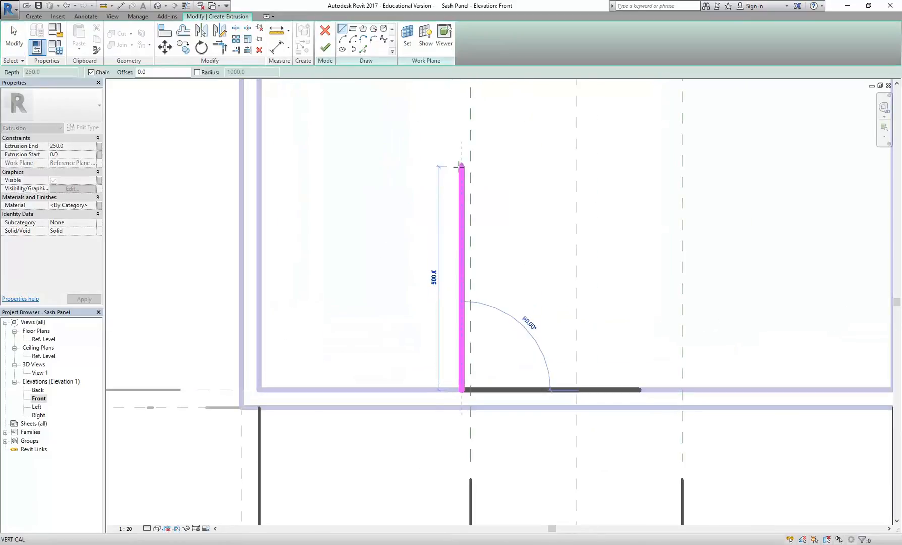
{"action": "left_click", "coordinate": [461, 153]}
Continue the sketch with a horizontal bar outline about 60 mm high reaching the opening's left edge, ending with a vertical line to the top edge.
{"action": "scroll", "coordinate": [458, 156], "scroll_direction": "down", "scroll_amount": 2}
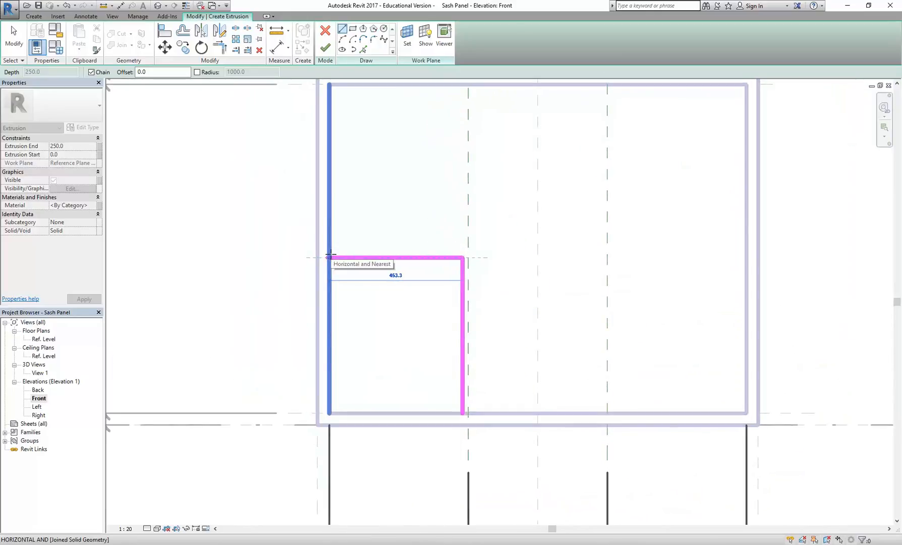
{"action": "left_click", "coordinate": [330, 256]}
{"action": "left_click", "coordinate": [330, 241]}
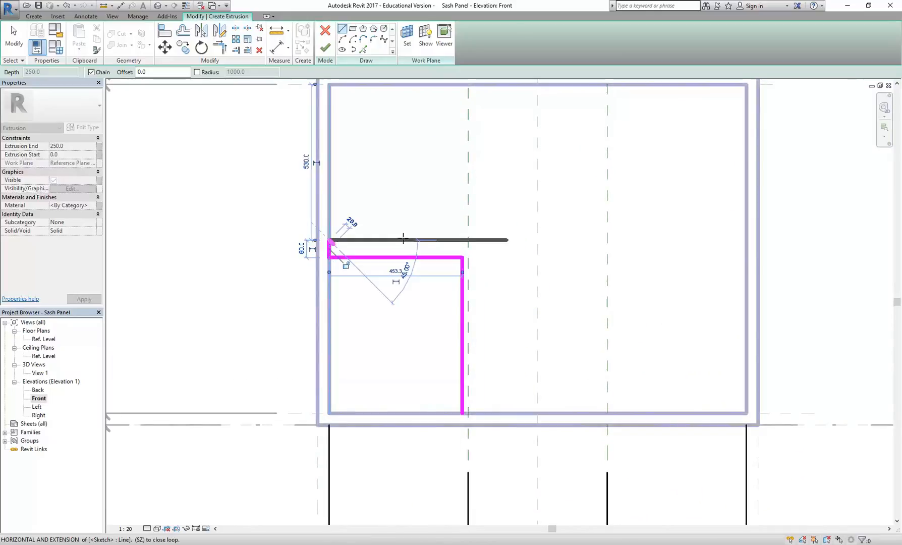
{"action": "left_click", "coordinate": [462, 240]}
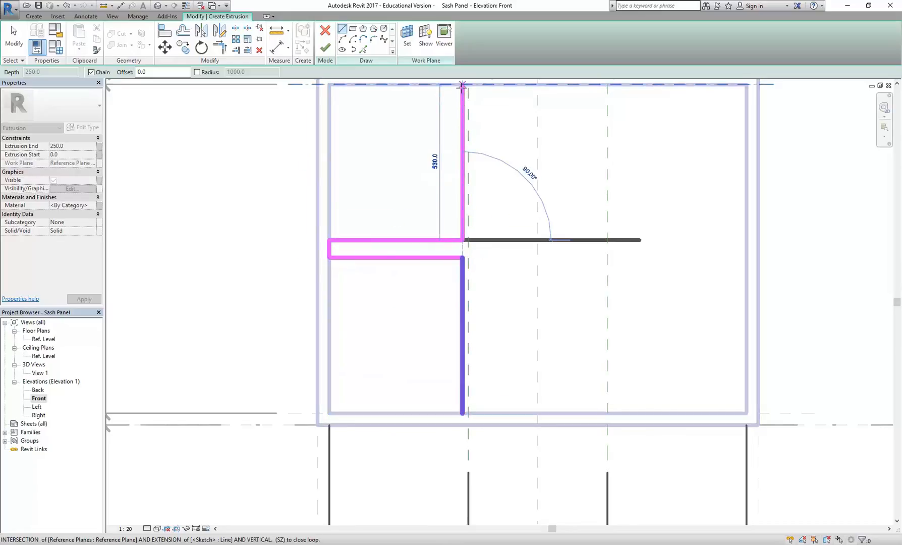
{"action": "left_click", "coordinate": [462, 84]}
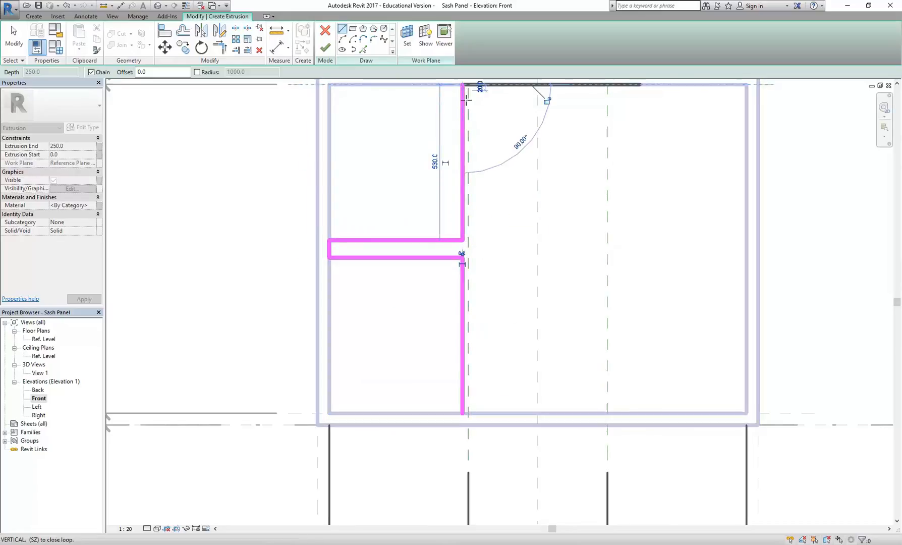
{"action": "right_click", "coordinate": [520, 156]}
{"action": "left_click", "coordinate": [531, 167]}
{"action": "scroll", "coordinate": [514, 192], "scroll_direction": "down", "scroll_amount": 1}
{"action": "middle_click_drag", "start_coordinate": [514, 191], "coordinate": [451, 221]}
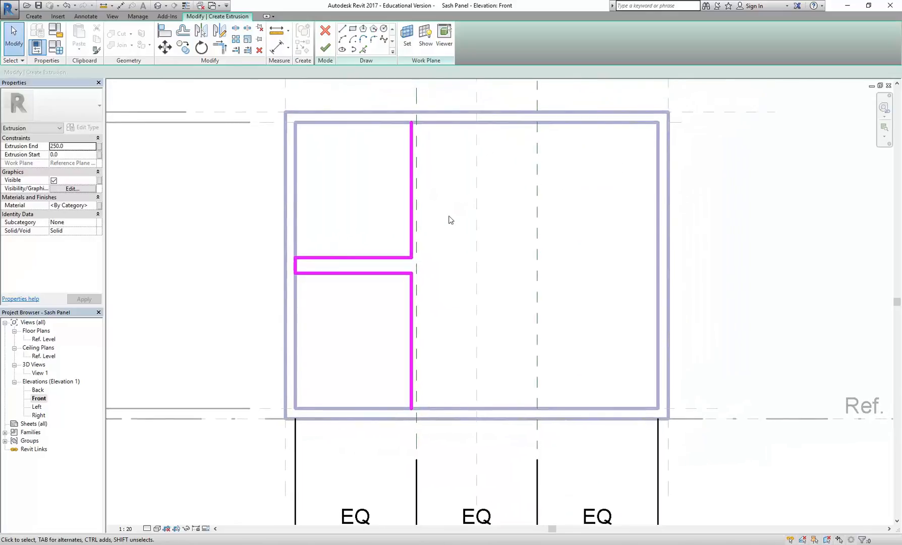
{"action": "scroll", "coordinate": [439, 247], "scroll_direction": "down", "scroll_amount": 1}
{"action": "scroll", "coordinate": [445, 301], "scroll_direction": "up", "scroll_amount": 1}
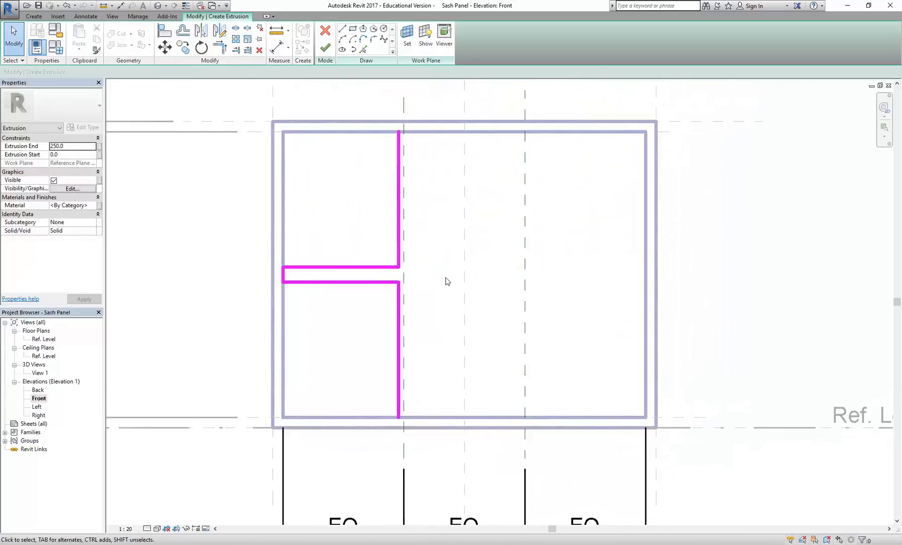
Place a horizontal reference plane across the whole panel, along the lower line of the sketched horizontal bar.
{"action": "left_click", "coordinate": [34, 19]}
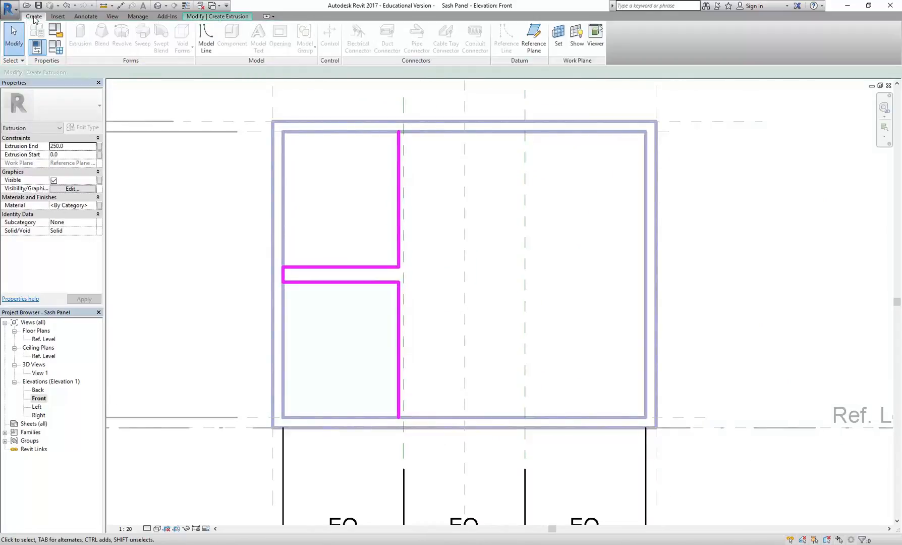
{"action": "left_click", "coordinate": [534, 47]}
{"action": "scroll", "coordinate": [355, 261], "scroll_direction": "down", "scroll_amount": 1}
{"action": "scroll", "coordinate": [255, 263], "scroll_direction": "down", "scroll_amount": 1}
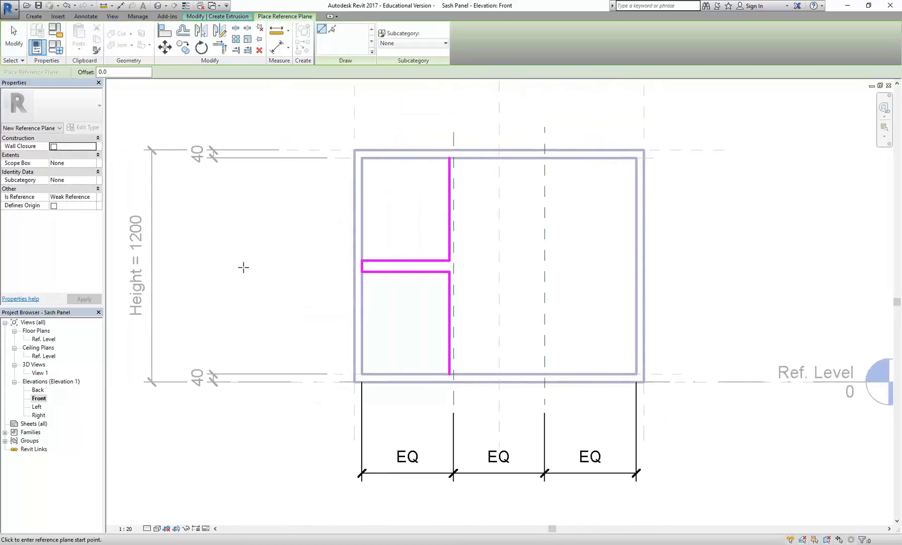
{"action": "left_click", "coordinate": [241, 272]}
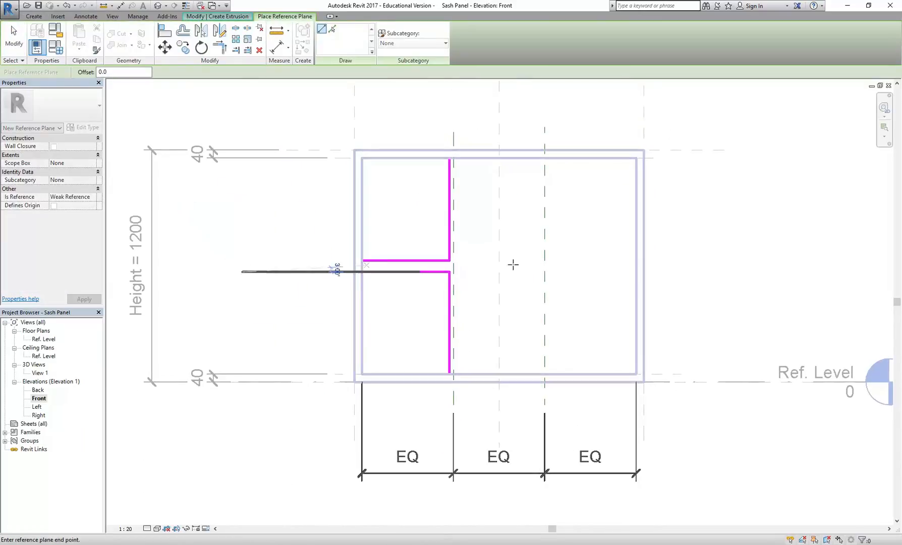
{"action": "left_click", "coordinate": [725, 271]}
{"action": "right_click", "coordinate": [714, 246]}
{"action": "left_click", "coordinate": [739, 253]}
{"action": "right_click", "coordinate": [742, 252]}
{"action": "left_click", "coordinate": [773, 260]}
{"action": "scroll", "coordinate": [409, 220], "scroll_direction": "up", "scroll_amount": 1}
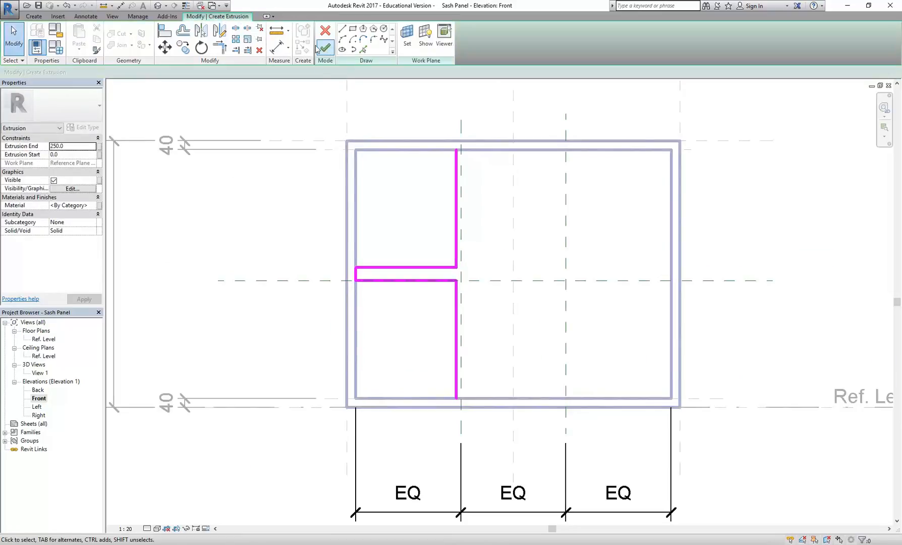
Add a continuous aligned dimension between the opening's top edge, the horizontal reference plane and the bottom edge, and make its segments equal.
{"action": "left_click", "coordinate": [277, 47]}
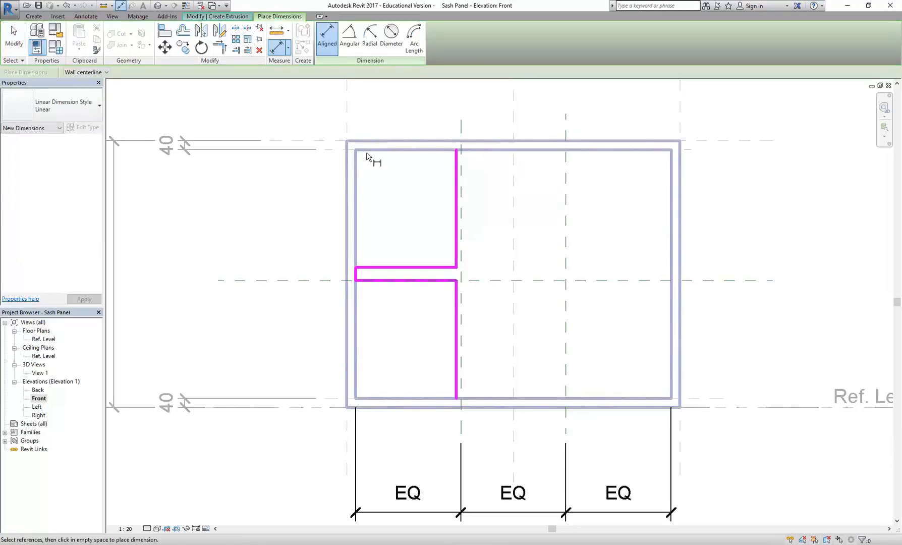
{"action": "left_click", "coordinate": [329, 152]}
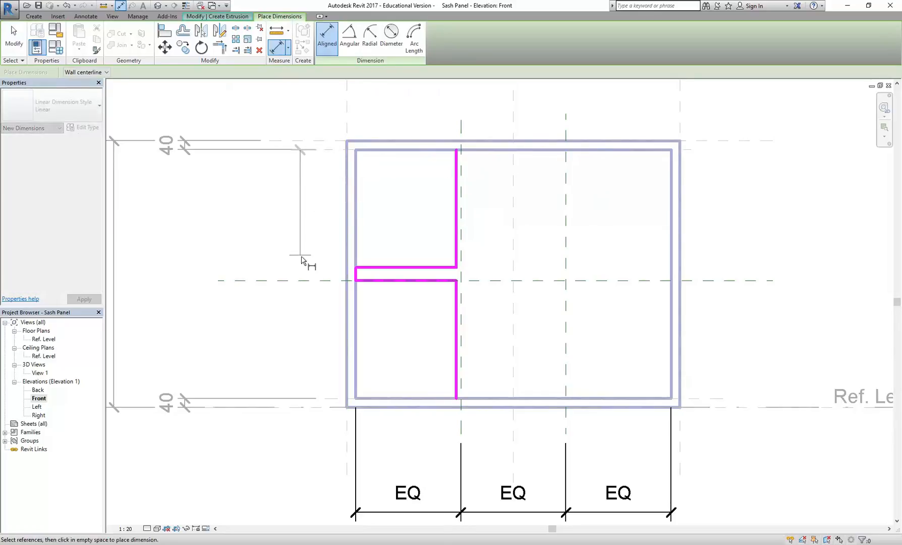
{"action": "left_click", "coordinate": [312, 285]}
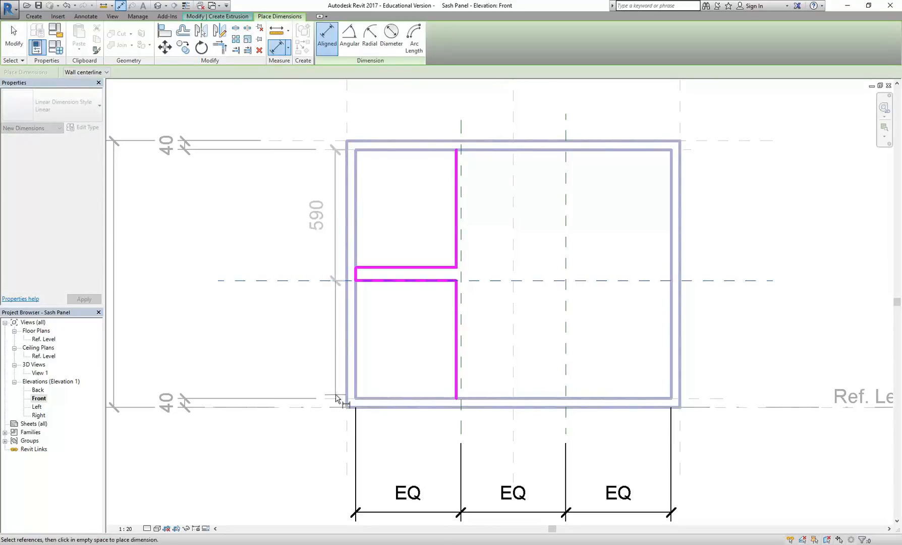
{"action": "left_click", "coordinate": [336, 399]}
{"action": "scroll", "coordinate": [343, 372], "scroll_direction": "down", "scroll_amount": 1}
{"action": "middle_click_drag", "start_coordinate": [348, 373], "coordinate": [397, 371]}
{"action": "scroll", "coordinate": [323, 370], "scroll_direction": "up", "scroll_amount": 1}
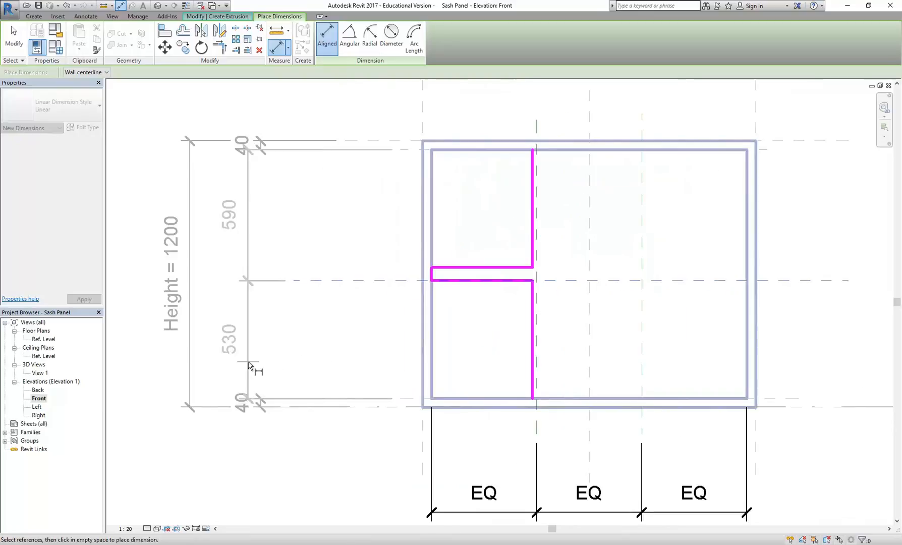
{"action": "left_click", "coordinate": [249, 363]}
{"action": "left_click", "coordinate": [306, 274]}
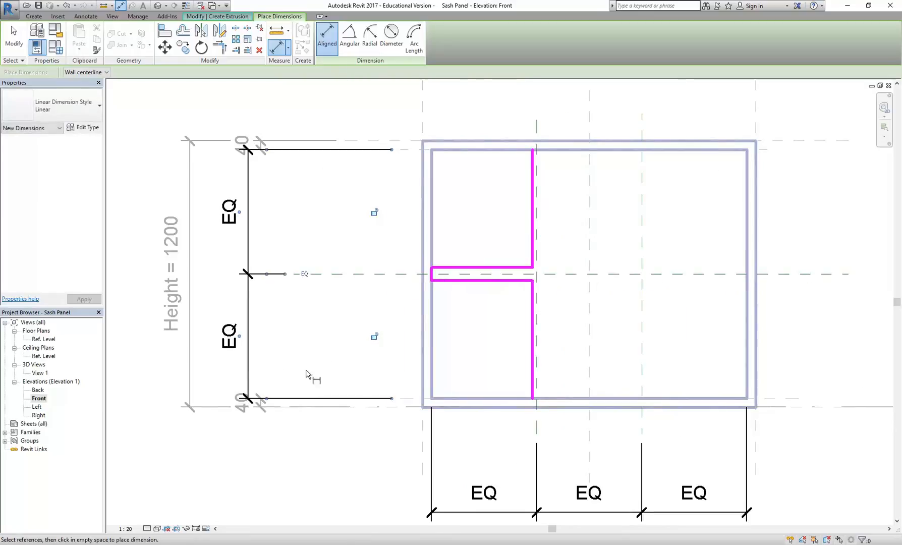
{"action": "right_click", "coordinate": [306, 202]}
{"action": "left_click", "coordinate": [333, 207]}
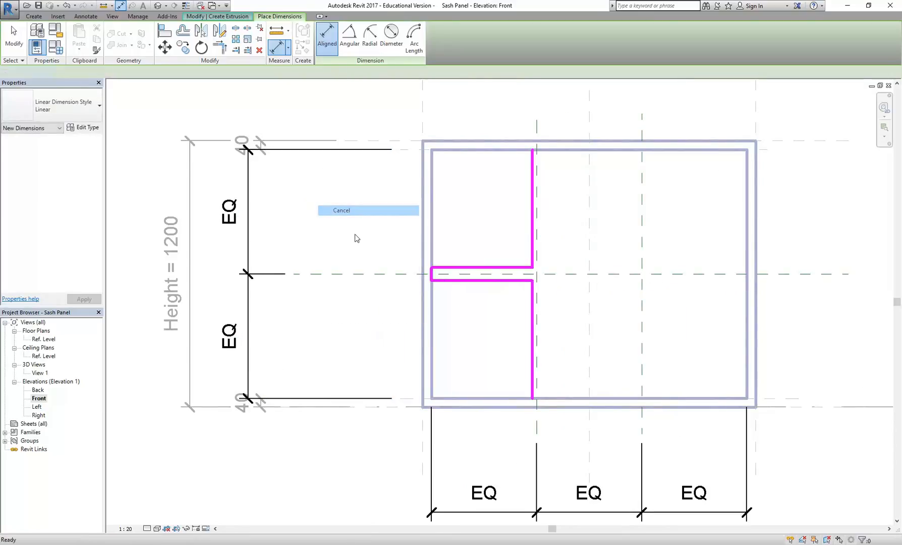
Add an aligned dimension from the horizontal bar's upper sketch line through the horizontal reference plane to its lower line, placed outside the frame.
{"action": "left_click", "coordinate": [276, 47]}
{"action": "scroll", "coordinate": [470, 148], "scroll_direction": "up", "scroll_amount": 3}
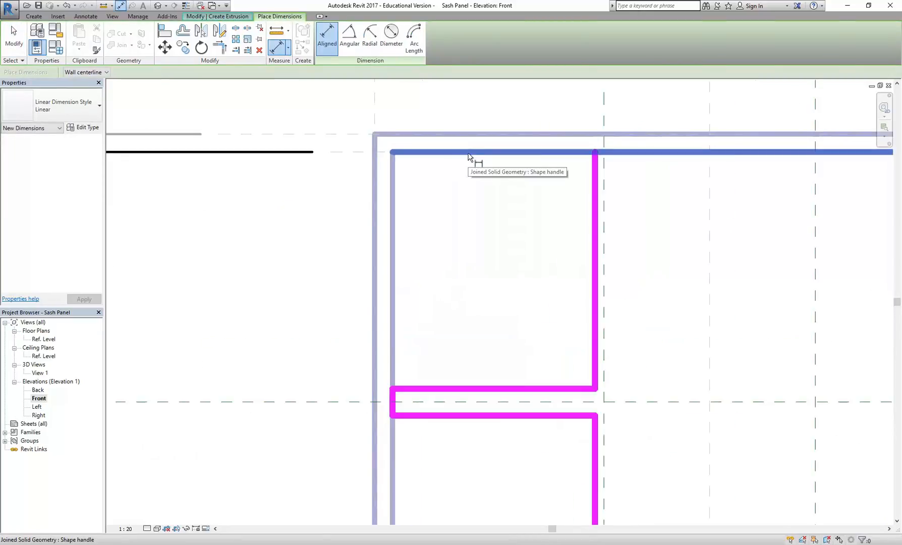
{"action": "scroll", "coordinate": [528, 286], "scroll_direction": "up", "scroll_amount": 5}
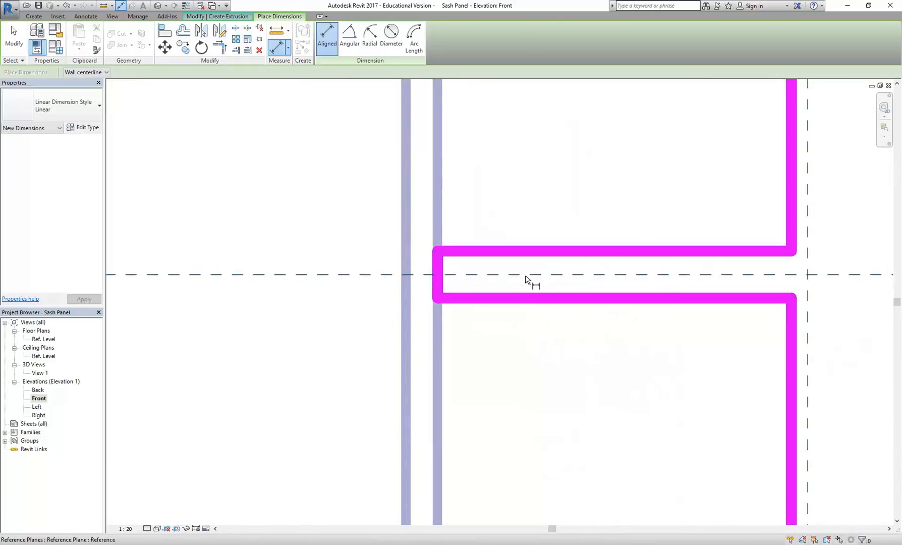
{"action": "left_click", "coordinate": [520, 250]}
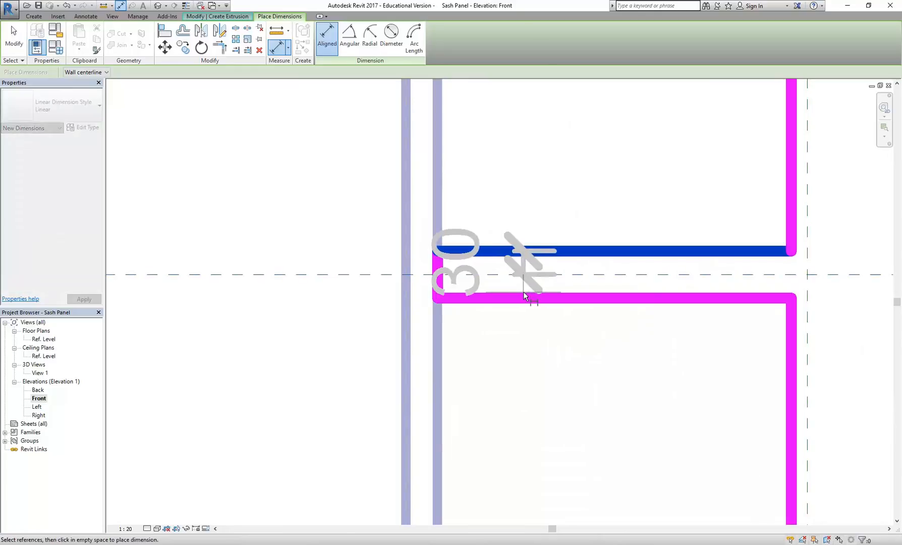
{"action": "left_click", "coordinate": [527, 296]}
{"action": "middle_click_drag", "start_coordinate": [300, 319], "coordinate": [417, 298]}
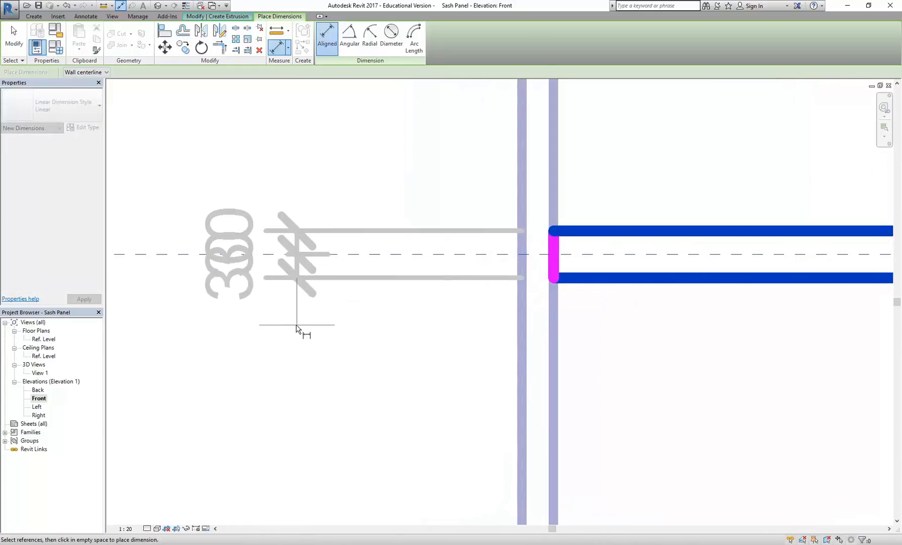
{"action": "left_click", "coordinate": [269, 334]}
{"action": "right_click", "coordinate": [331, 164]}
{"action": "left_click", "coordinate": [355, 170]}
{"action": "scroll", "coordinate": [374, 202], "scroll_direction": "down", "scroll_amount": 1}
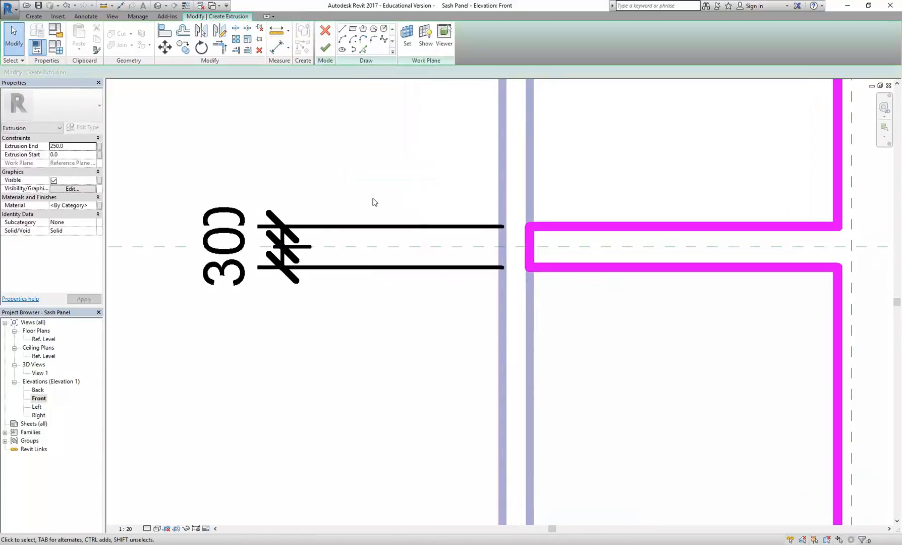
Change the Front elevation's view scale to 1:5.
{"action": "left_click", "coordinate": [131, 528]}
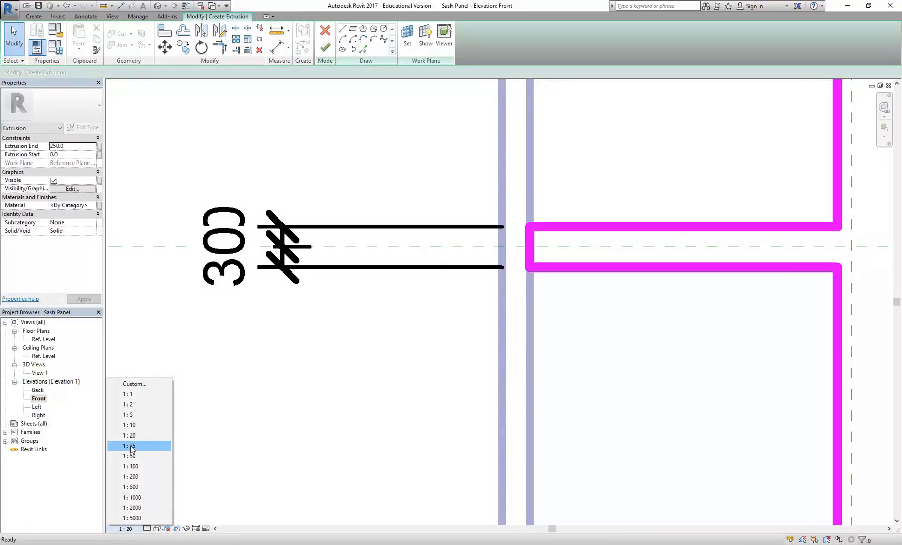
{"action": "left_click", "coordinate": [129, 415]}
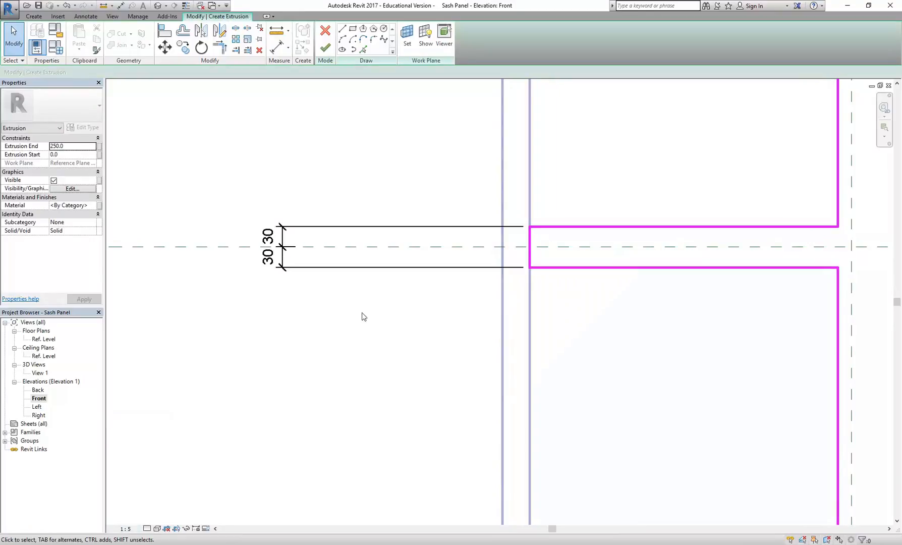
{"action": "scroll", "coordinate": [327, 196], "scroll_direction": "up", "scroll_amount": 2}
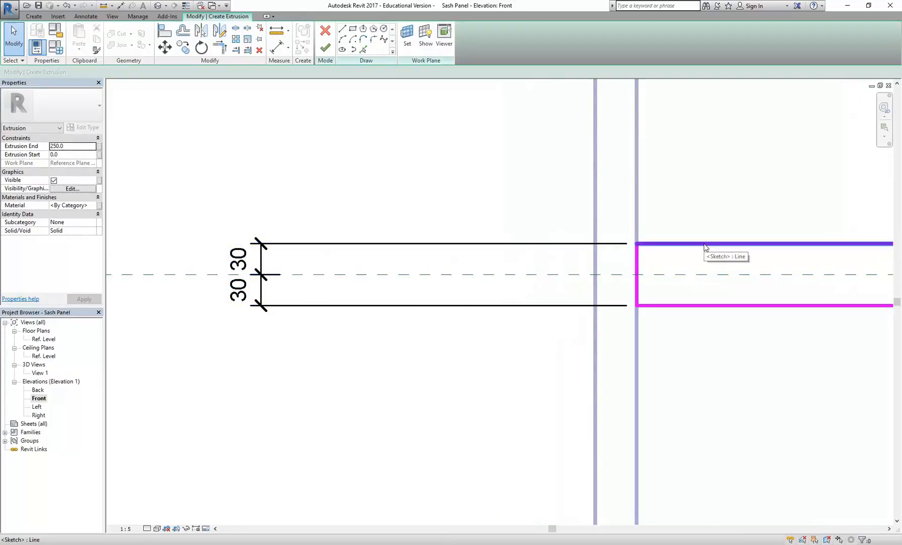
Switch to the browser's Google Maps Street View to check the thickness of the building's glazing bars, and return to Revit.
{"action": "left_click", "coordinate": [254, 505]}
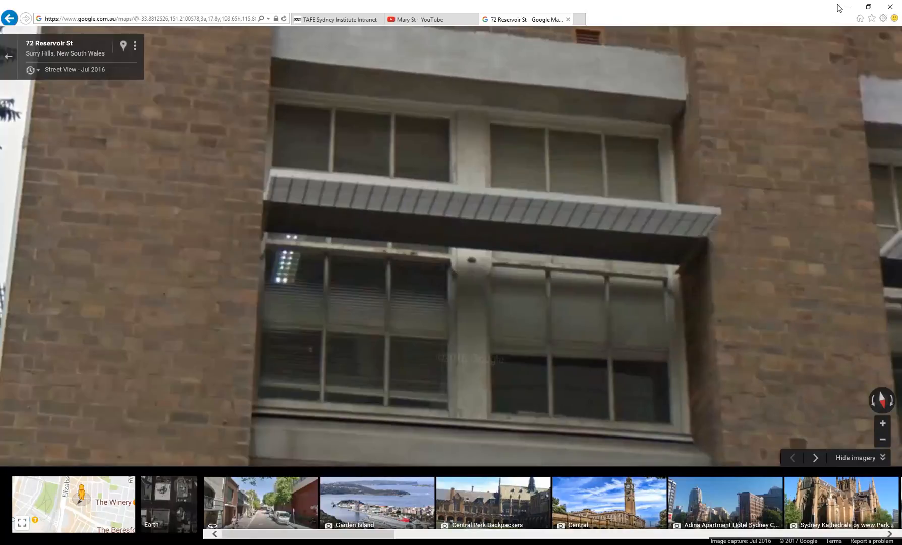
{"action": "left_click", "coordinate": [853, 11]}
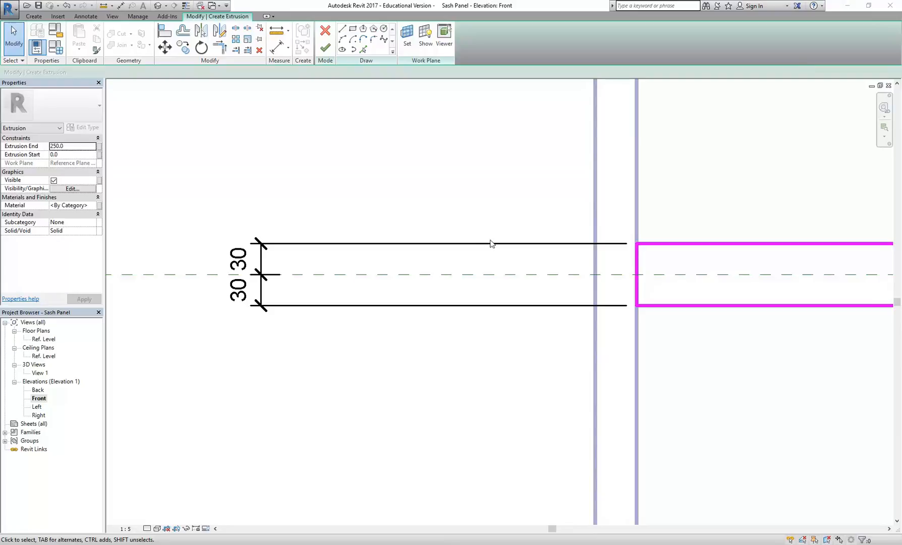
Set the distances from the horizontal reference plane to the bar's upper and lower sketch lines to 10 mm each.
{"action": "left_click", "coordinate": [552, 254]}
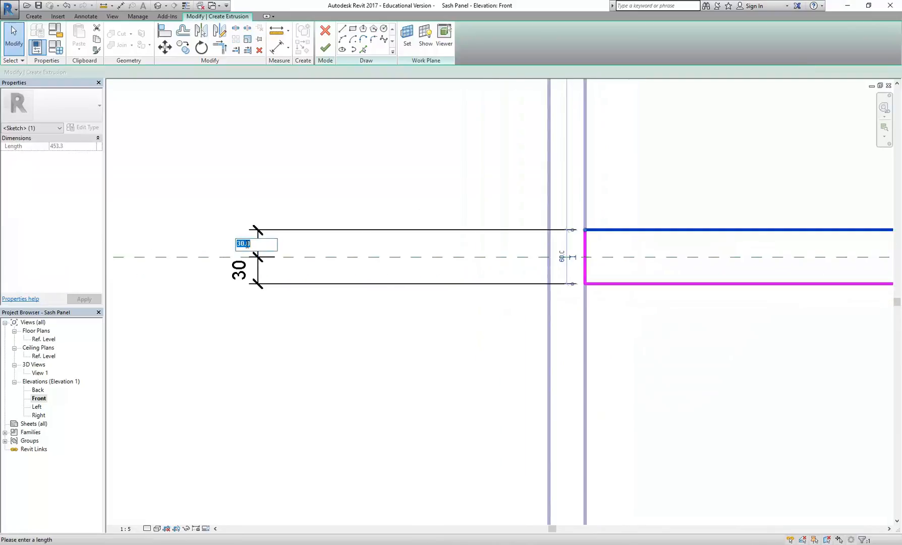
{"action": "key", "text": "Return"}
{"action": "left_click", "coordinate": [634, 285]}
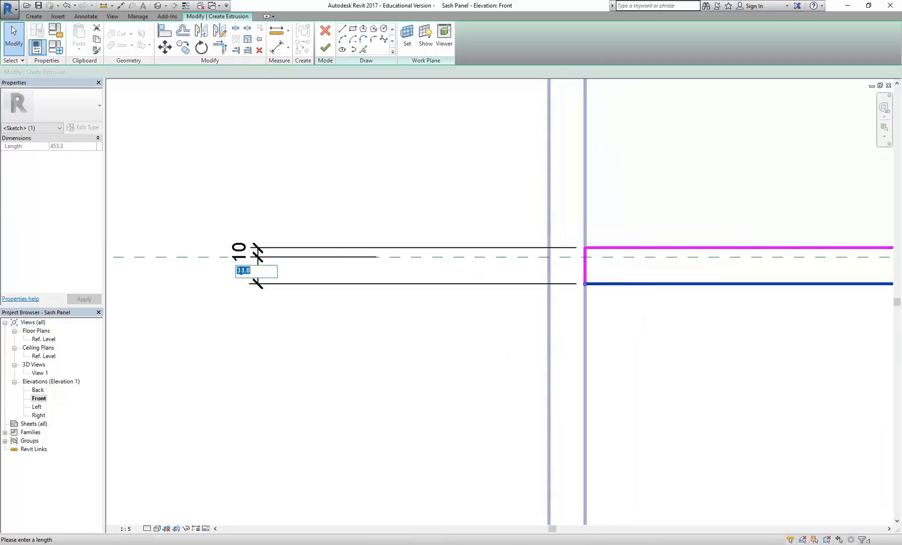
{"action": "key", "text": "Return"}
{"action": "left_click", "coordinate": [434, 306]}
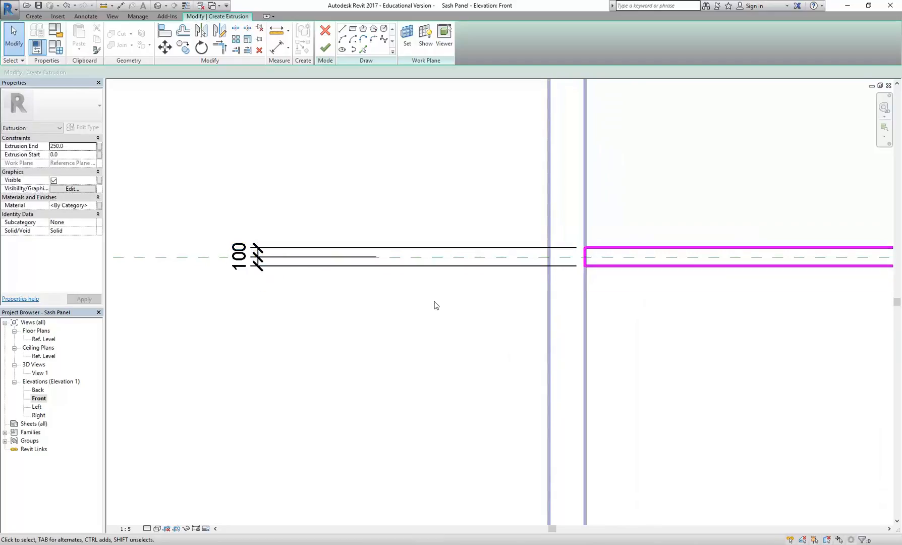
{"action": "scroll", "coordinate": [436, 306], "scroll_direction": "down", "scroll_amount": 2}
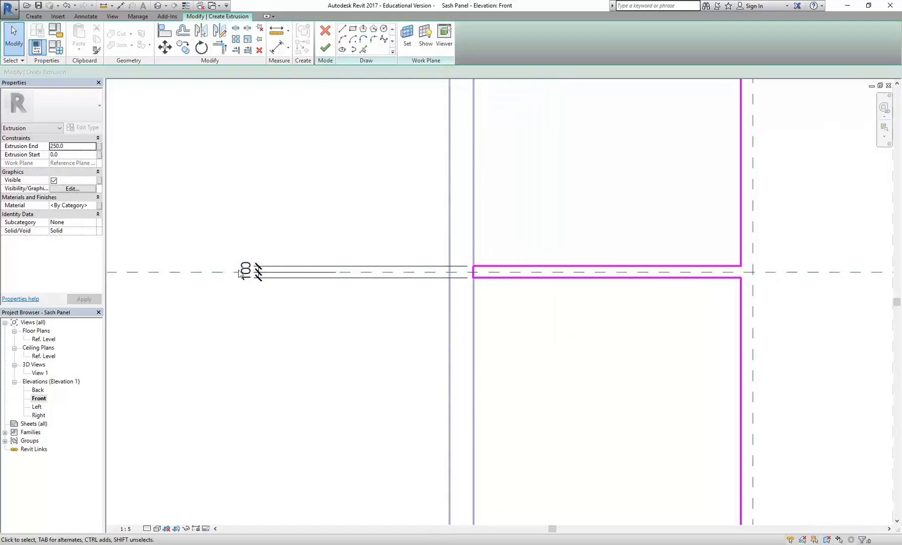
{"action": "scroll", "coordinate": [288, 251], "scroll_direction": "down", "scroll_amount": 3}
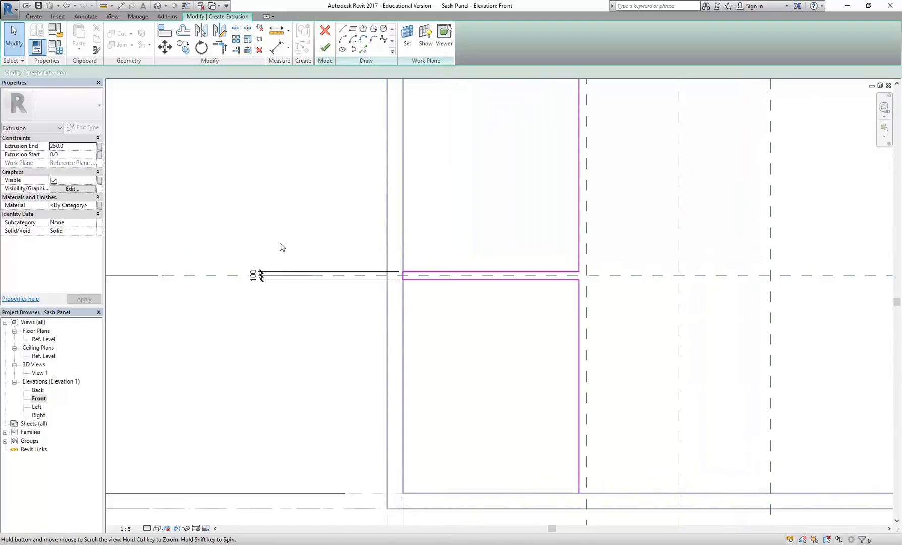
{"action": "scroll", "coordinate": [287, 257], "scroll_direction": "up", "scroll_amount": 2}
{"action": "left_click", "coordinate": [289, 288]}
{"action": "scroll", "coordinate": [288, 289], "scroll_direction": "up", "scroll_amount": 3}
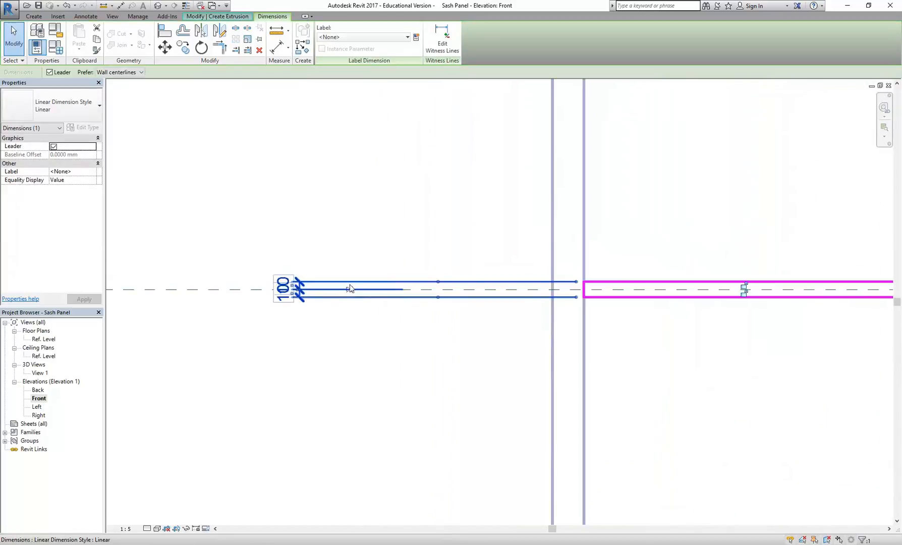
{"action": "left_click", "coordinate": [732, 346]}
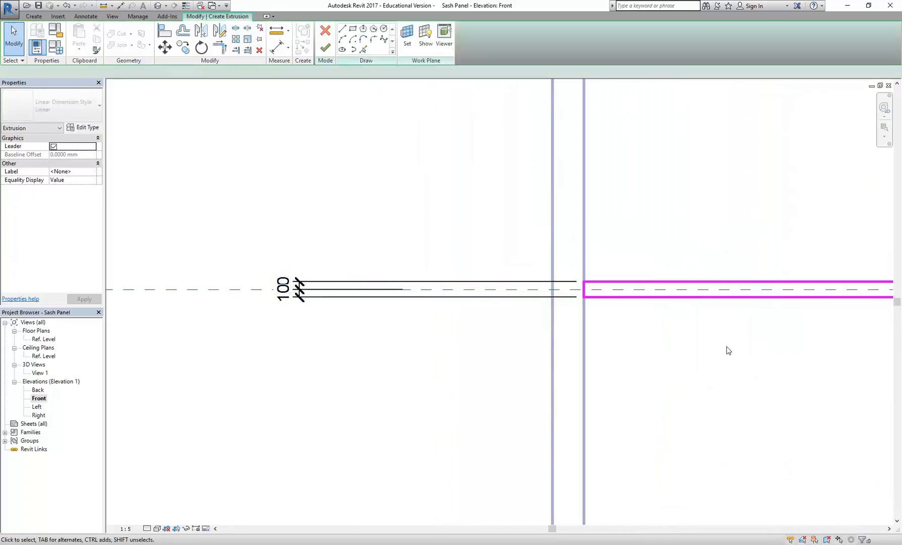
Mirror the upper and lower vertical sketch lines to the other side of the first vertical reference plane, keeping the originals.
{"action": "scroll", "coordinate": [706, 342], "scroll_direction": "down", "scroll_amount": 3}
{"action": "middle_click_drag", "start_coordinate": [672, 334], "coordinate": [339, 258]}
{"action": "scroll", "coordinate": [412, 286], "scroll_direction": "down", "scroll_amount": 1}
{"action": "mouse_move", "coordinate": [412, 285]}
{"action": "middle_mouse_down"}
{"action": "mouse_move", "coordinate": [364, 248]}
{"action": "mouse_move", "coordinate": [346, 258]}
{"action": "middle_mouse_up"}
{"action": "scroll", "coordinate": [327, 311], "scroll_direction": "down", "scroll_amount": 1}
{"action": "scroll", "coordinate": [346, 264], "scroll_direction": "down", "scroll_amount": 1}
{"action": "mouse_move", "coordinate": [339, 153]}
{"action": "left_mouse_down"}
{"action": "mouse_move", "coordinate": [370, 435]}
{"action": "mouse_move", "coordinate": [387, 454]}
{"action": "left_mouse_up"}
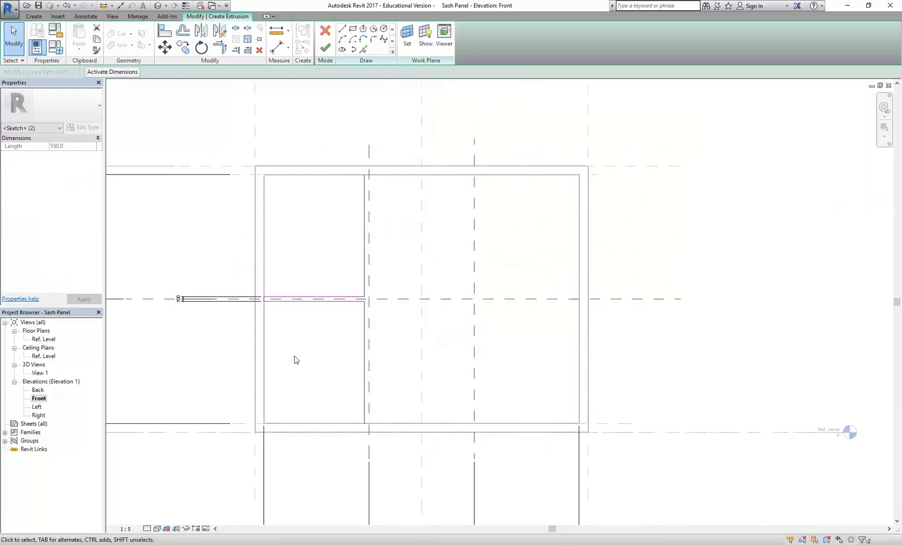
{"action": "scroll", "coordinate": [296, 359], "scroll_direction": "up", "scroll_amount": 1}
{"action": "left_click", "coordinate": [204, 32]}
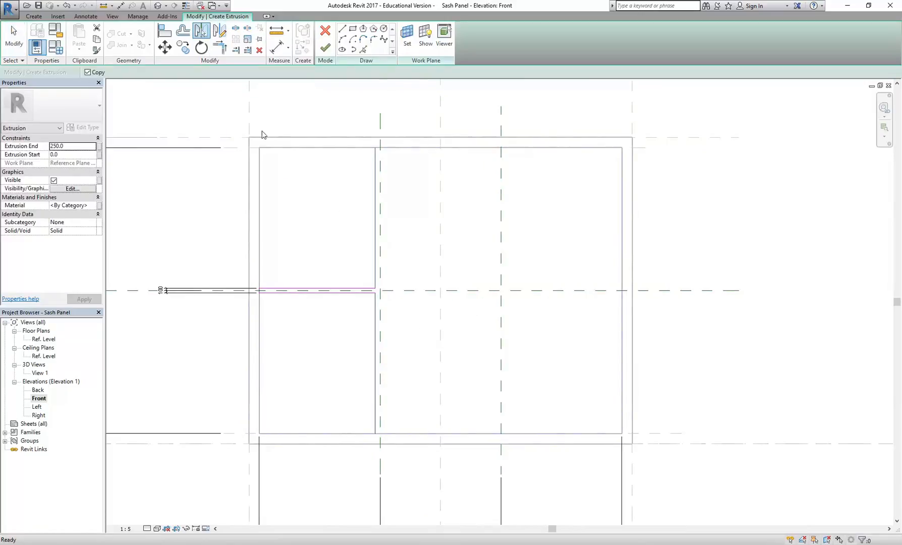
{"action": "left_click", "coordinate": [382, 241]}
{"action": "right_click", "coordinate": [321, 212]}
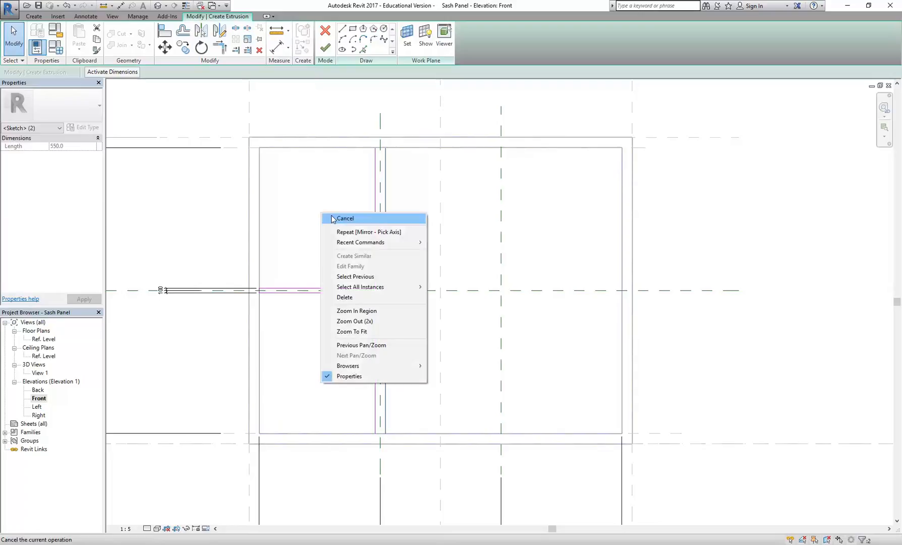
{"action": "left_click", "coordinate": [335, 218]}
{"action": "right_click", "coordinate": [322, 213]}
{"action": "left_click", "coordinate": [337, 220]}
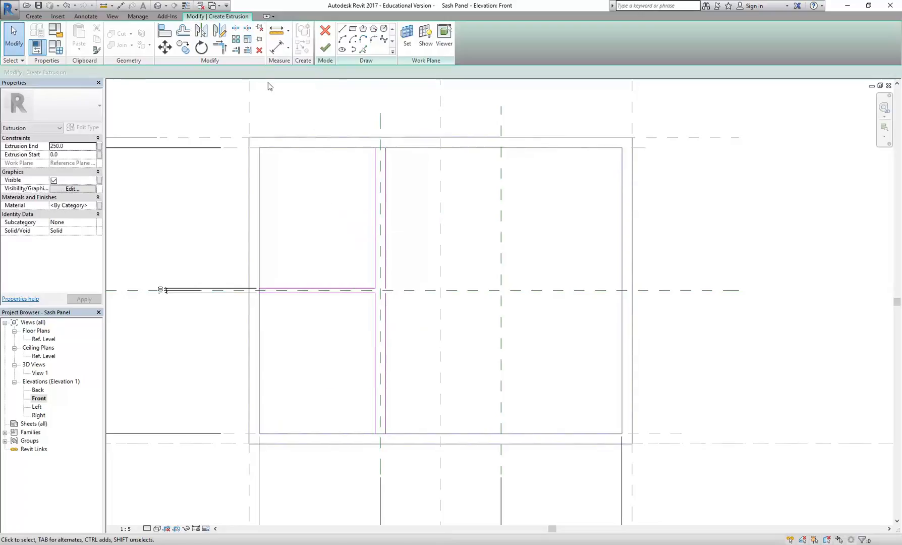
Add an aligned dimension from the lower-left vertical sketch line through the reference plane to its mirrored line, placed below the frame.
{"action": "left_click", "coordinate": [275, 49]}
{"action": "scroll", "coordinate": [349, 381], "scroll_direction": "up", "scroll_amount": 4}
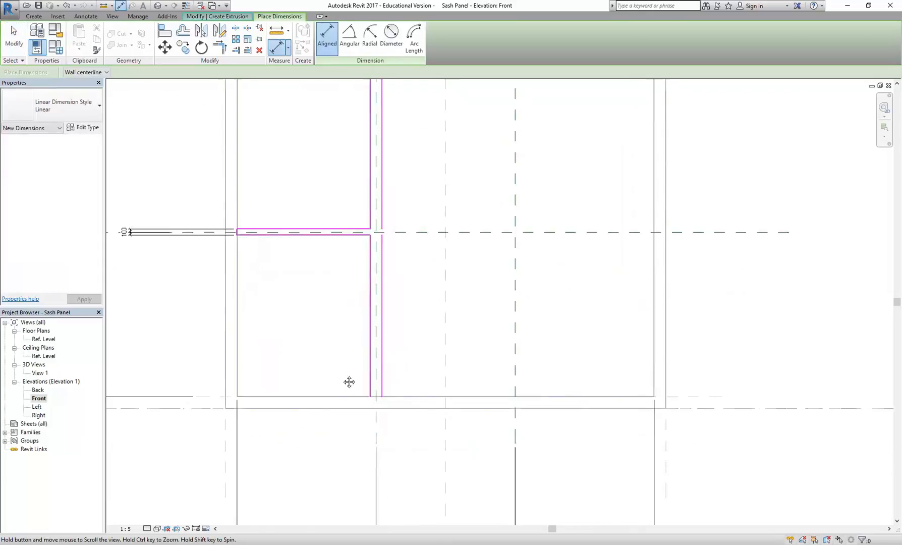
{"action": "left_click", "coordinate": [382, 365]}
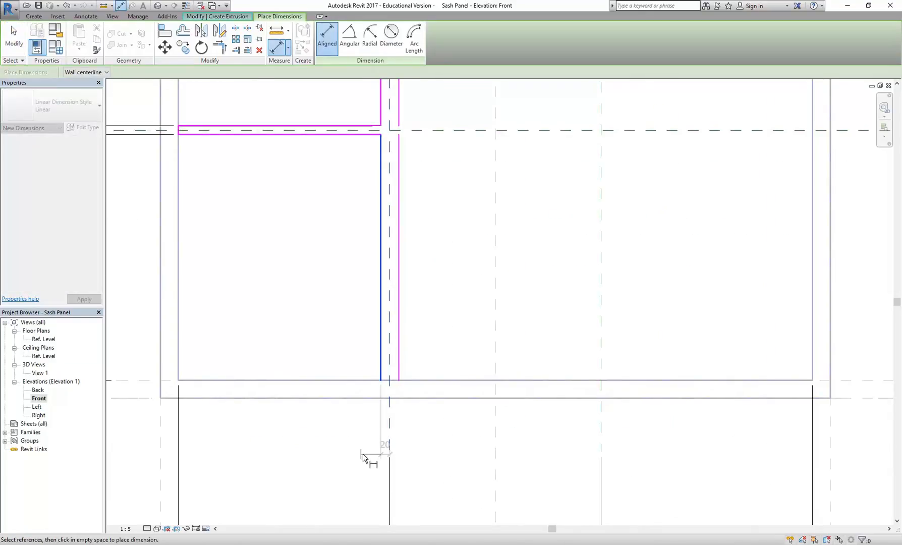
{"action": "left_click", "coordinate": [398, 366]}
{"action": "left_click", "coordinate": [327, 453]}
{"action": "middle_click_drag", "start_coordinate": [362, 377], "coordinate": [368, 296]}
{"action": "right_click", "coordinate": [301, 235]}
{"action": "right_click", "coordinate": [329, 242]}
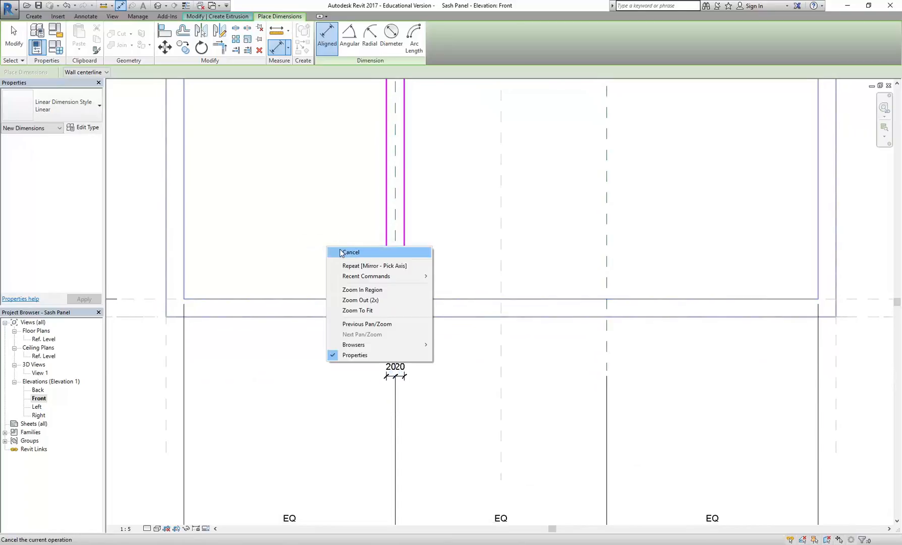
{"action": "left_click", "coordinate": [337, 250]}
Set the distances from the vertical reference plane to the two lower vertical sketch lines to 10 mm each.
{"action": "left_click", "coordinate": [385, 271]}
{"action": "left_click", "coordinate": [391, 368]}
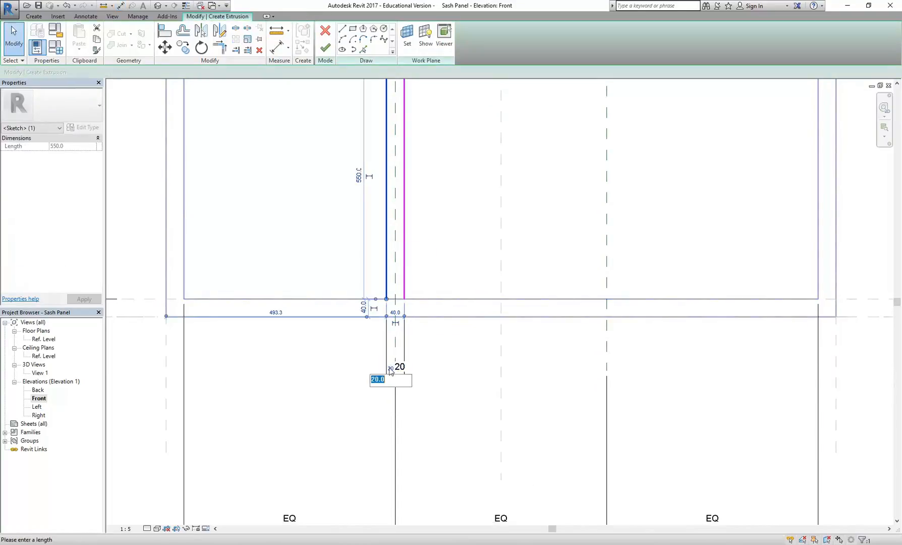
{"action": "type", "text": "10"}
{"action": "key", "text": "Return"}
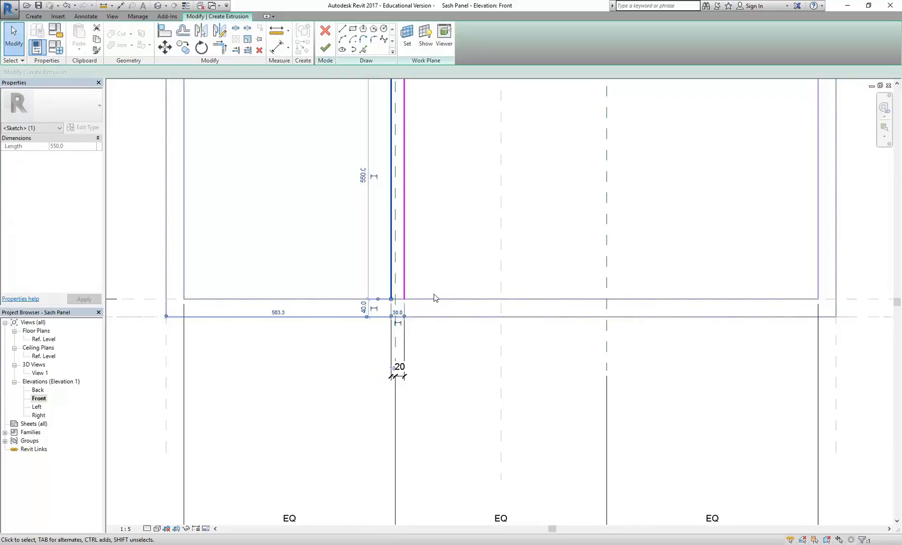
{"action": "left_click", "coordinate": [405, 280]}
{"action": "left_click", "coordinate": [401, 368]}
{"action": "type", "text": "10"}
{"action": "key", "text": "Return"}
{"action": "left_click", "coordinate": [342, 257]}
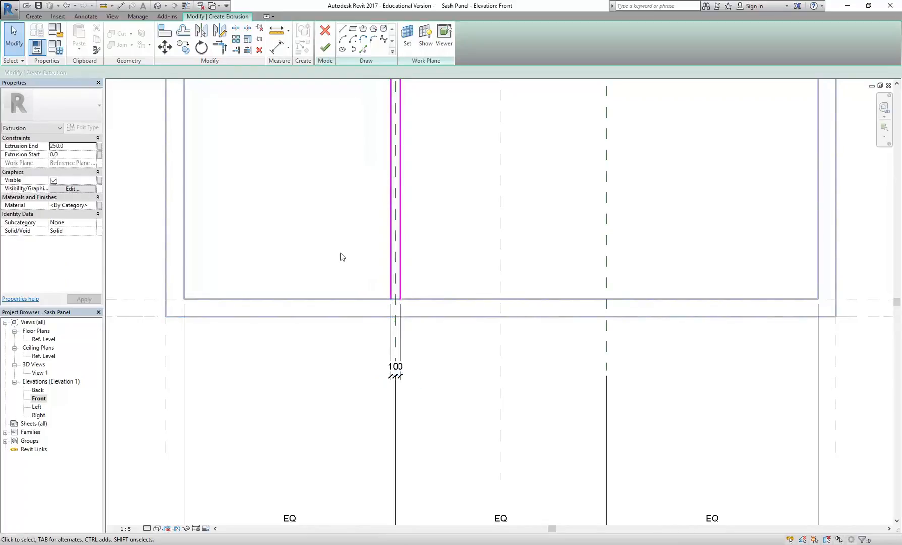
Dimension the two upper vertical sketch lines to their reference plane with aligned dimensions placed above the frame.
{"action": "scroll", "coordinate": [342, 255], "scroll_direction": "down", "scroll_amount": 2}
{"action": "middle_click_drag", "start_coordinate": [349, 269], "coordinate": [364, 312]}
{"action": "middle_click_drag", "start_coordinate": [384, 277], "coordinate": [383, 300]}
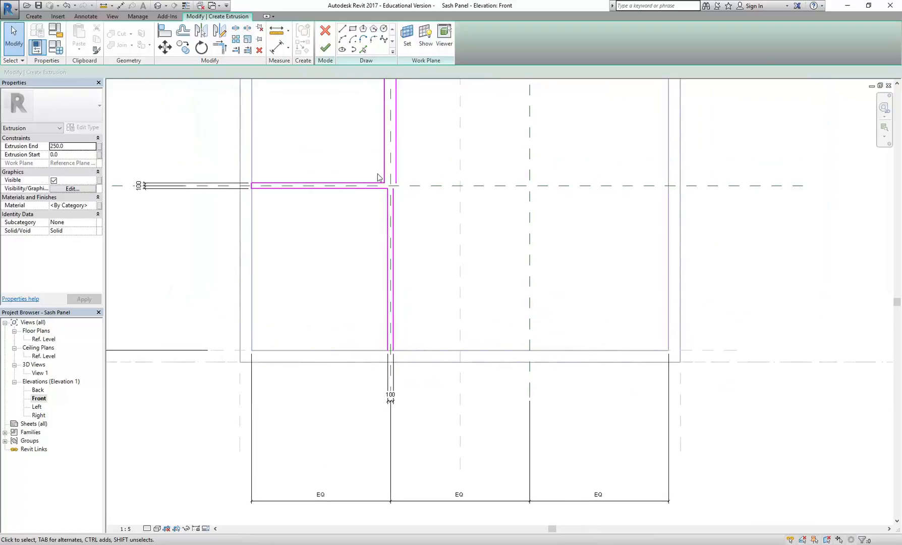
{"action": "scroll", "coordinate": [380, 168], "scroll_direction": "down", "scroll_amount": 1}
{"action": "middle_click_drag", "start_coordinate": [379, 168], "coordinate": [369, 238]}
{"action": "left_click", "coordinate": [275, 51]}
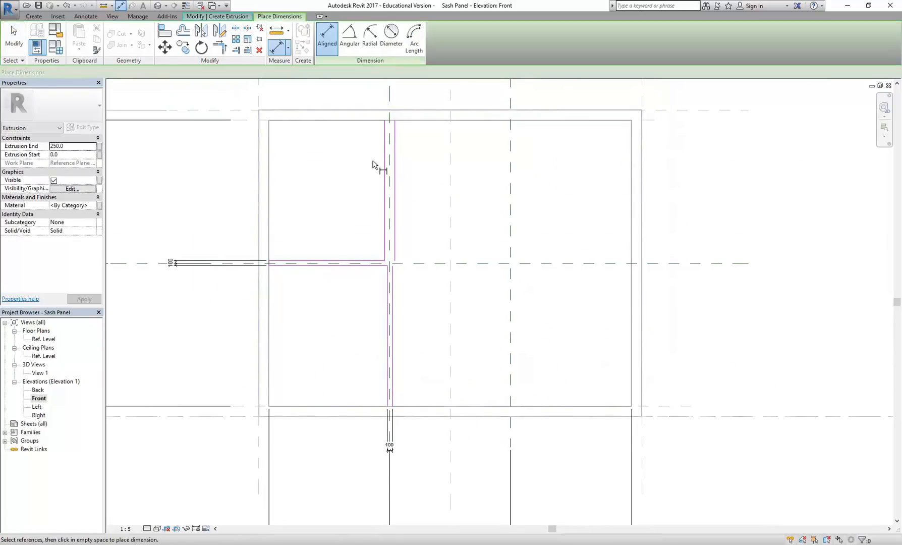
{"action": "scroll", "coordinate": [373, 141], "scroll_direction": "up", "scroll_amount": 2}
{"action": "left_click", "coordinate": [402, 217]}
{"action": "left_click", "coordinate": [395, 221]}
{"action": "left_click", "coordinate": [351, 106]}
{"action": "left_click", "coordinate": [402, 224]}
{"action": "left_click", "coordinate": [410, 231]}
{"action": "left_click", "coordinate": [432, 108]}
{"action": "right_click", "coordinate": [318, 197]}
{"action": "left_click", "coordinate": [356, 203]}
{"action": "scroll", "coordinate": [353, 218], "scroll_direction": "down", "scroll_amount": 1}
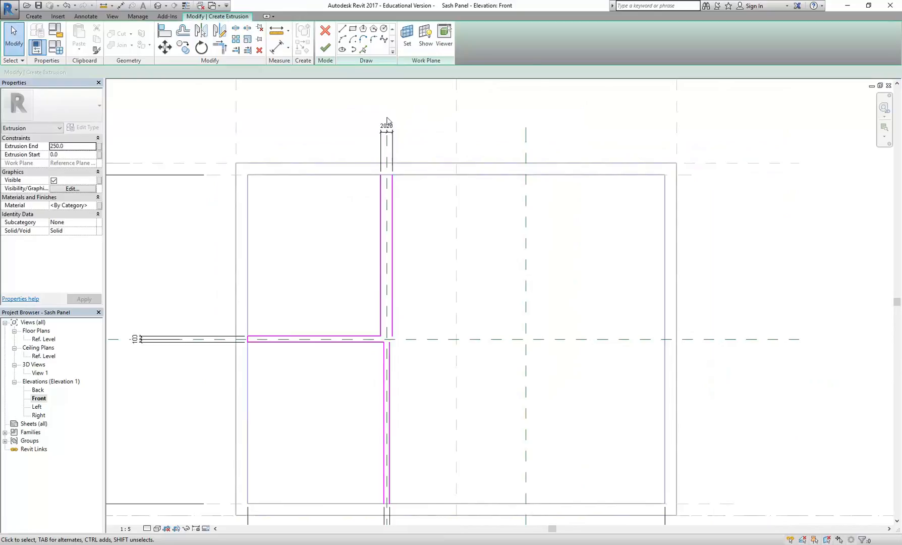
Set the distances from the vertical reference plane to the two upper vertical sketch lines to 10 mm each.
{"action": "scroll", "coordinate": [378, 231], "scroll_direction": "up", "scroll_amount": 1}
{"action": "left_click", "coordinate": [386, 233]}
{"action": "middle_click_drag", "start_coordinate": [324, 157], "coordinate": [309, 227]}
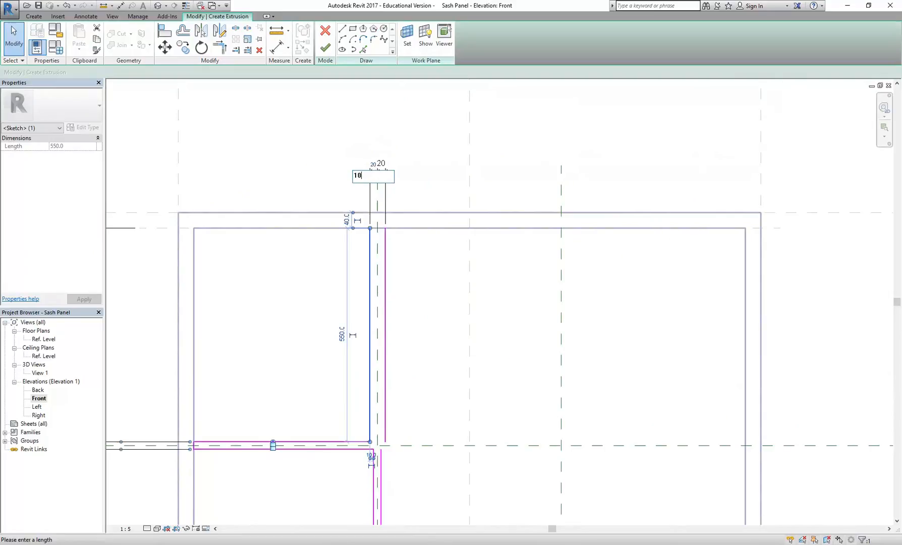
{"action": "key", "text": "Return"}
{"action": "left_click", "coordinate": [386, 245]}
{"action": "scroll", "coordinate": [385, 167], "scroll_direction": "up", "scroll_amount": 2}
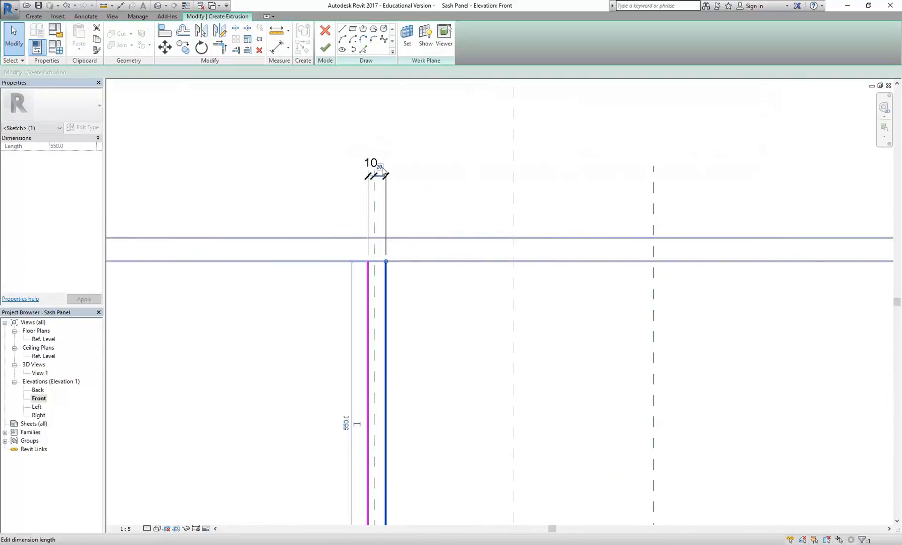
{"action": "type", "text": "10"}
{"action": "key", "text": "Return"}
{"action": "left_click", "coordinate": [293, 325]}
{"action": "scroll", "coordinate": [323, 283], "scroll_direction": "down", "scroll_amount": 3}
{"action": "scroll", "coordinate": [313, 258], "scroll_direction": "down", "scroll_amount": 3}
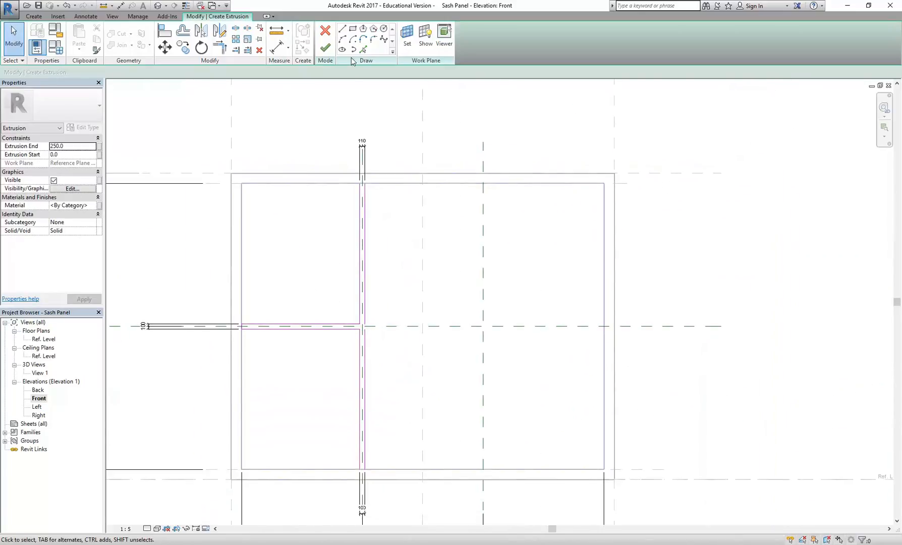
Draw a short sketch line closing the upper end of the vertical bar along the frame's inner edge.
{"action": "left_click", "coordinate": [342, 30]}
{"action": "scroll", "coordinate": [357, 163], "scroll_direction": "up", "scroll_amount": 3}
{"action": "scroll", "coordinate": [357, 163], "scroll_direction": "up", "scroll_amount": 2}
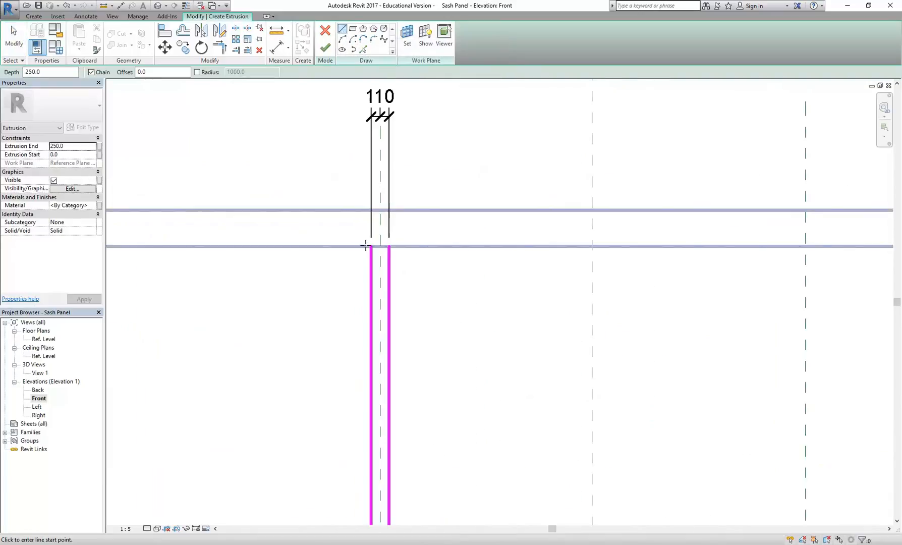
{"action": "left_click", "coordinate": [381, 246]}
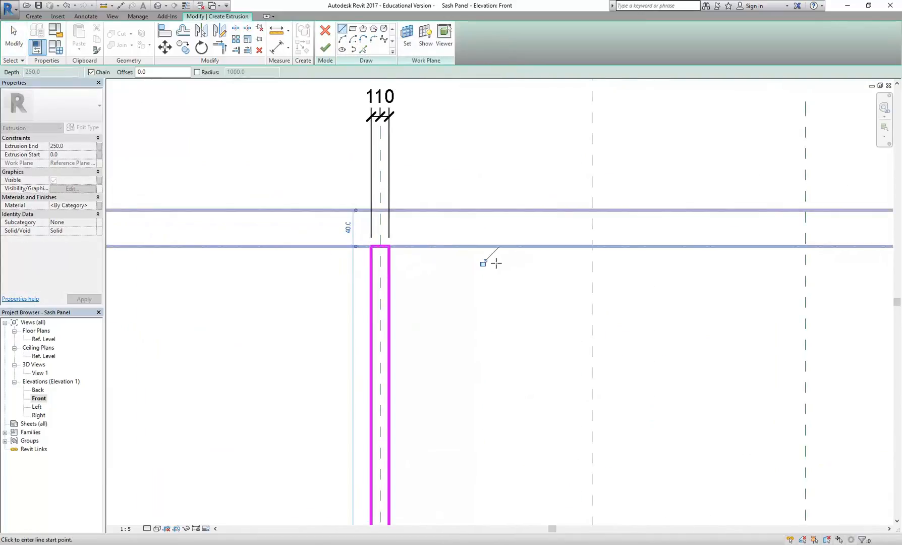
{"action": "key", "text": "Escape"}
Draw a short sketch line closing the lower end of the vertical bar along the frame's inner edge, and end the Line command.
{"action": "scroll", "coordinate": [304, 304], "scroll_direction": "down", "scroll_amount": 2}
{"action": "middle_click_drag", "start_coordinate": [256, 485], "coordinate": [330, 280]}
{"action": "middle_click_drag", "start_coordinate": [369, 417], "coordinate": [312, 306]}
{"action": "scroll", "coordinate": [312, 305], "scroll_direction": "up", "scroll_amount": 3}
{"action": "left_click", "coordinate": [418, 393]}
{"action": "left_click", "coordinate": [440, 392]}
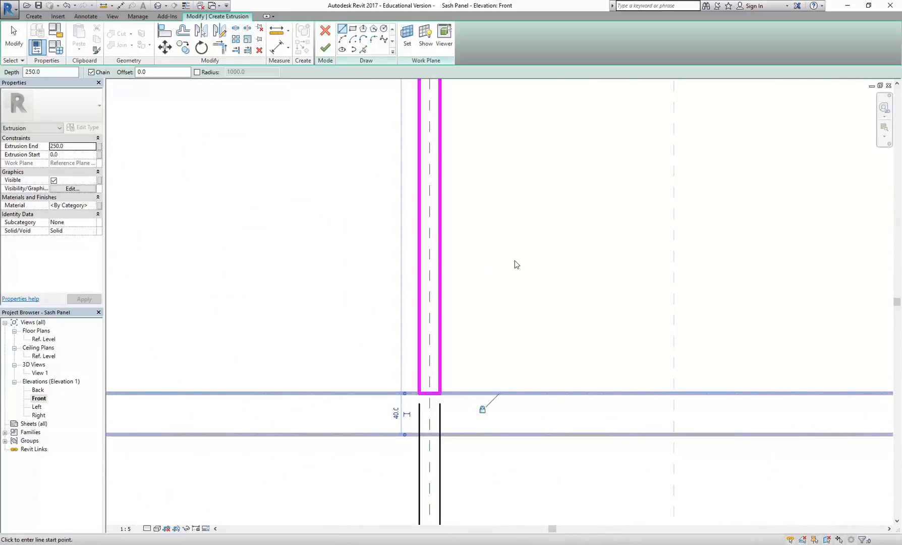
{"action": "key", "text": "Escape"}
{"action": "key", "text": "Escape"}
{"action": "scroll", "coordinate": [546, 274], "scroll_direction": "down", "scroll_amount": 4}
{"action": "middle_click_drag", "start_coordinate": [543, 275], "coordinate": [345, 320]}
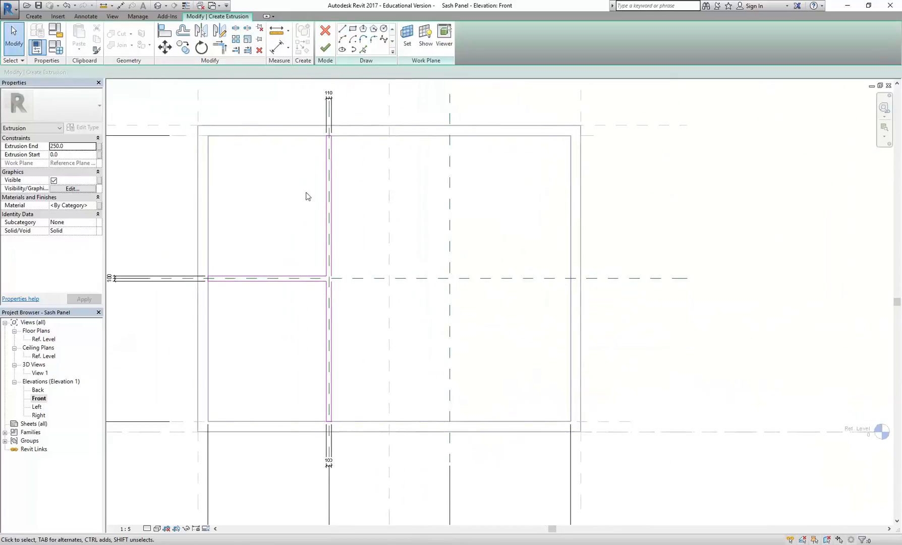
Copy the vertical bar's sketch lines and the two horizontal bar lines from the first vertical reference plane to the second.
{"action": "left_click_drag", "start_coordinate": [296, 115], "coordinate": [353, 451]}
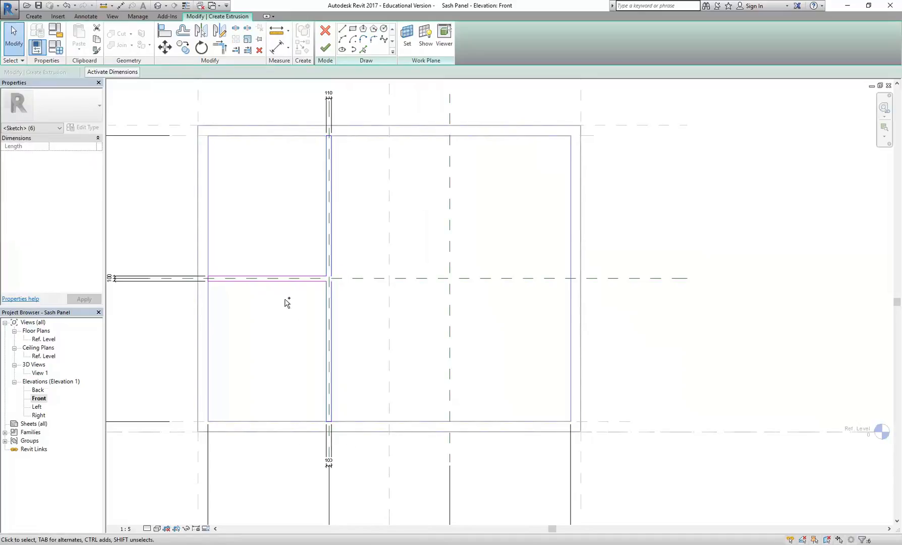
{"action": "left_click", "coordinate": [281, 277], "text": "ctrl"}
{"action": "left_click", "coordinate": [275, 282], "text": "ctrl"}
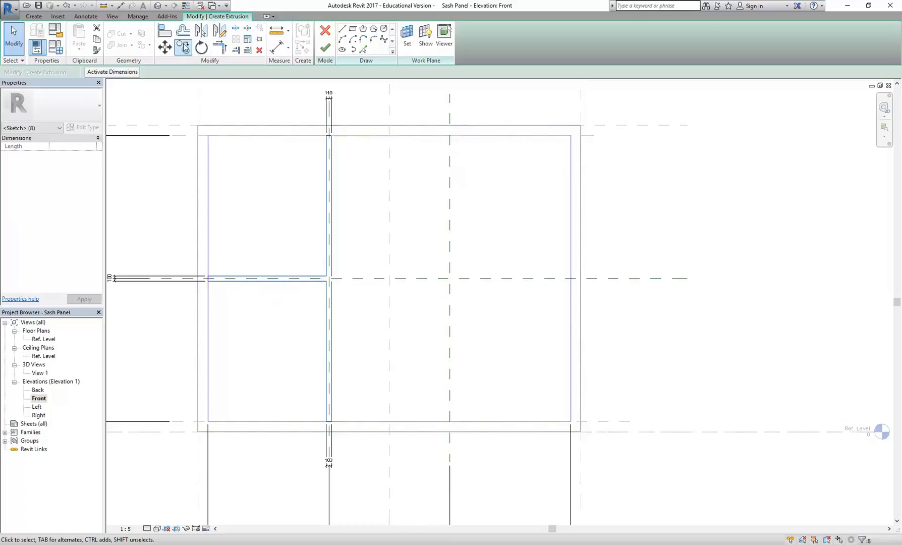
{"action": "left_click", "coordinate": [184, 47]}
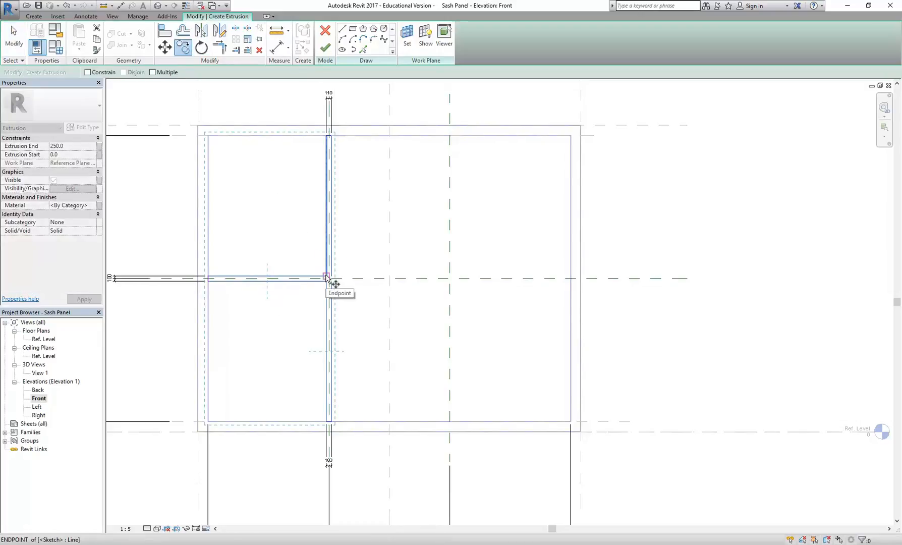
{"action": "scroll", "coordinate": [331, 137], "scroll_direction": "up", "scroll_amount": 4}
{"action": "left_click", "coordinate": [335, 178]}
{"action": "left_click", "coordinate": [656, 178]}
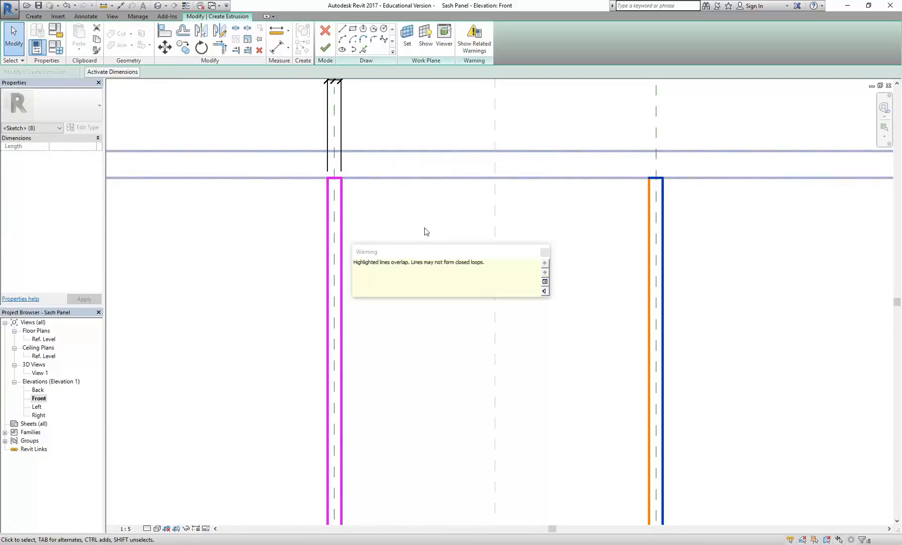
{"action": "left_click", "coordinate": [503, 422]}
{"action": "scroll", "coordinate": [418, 279], "scroll_direction": "down", "scroll_amount": 3}
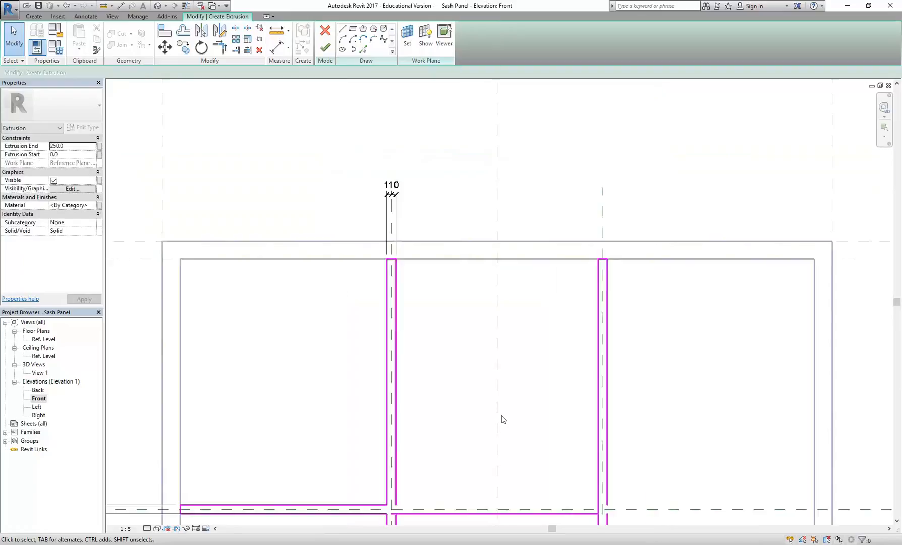
Shorten the upper-left sketch line of the second vertical bar to about 470 mm, ending it above the horizontal reference plane.
{"action": "scroll", "coordinate": [448, 307], "scroll_direction": "up", "scroll_amount": 2}
{"action": "left_click", "coordinate": [526, 372]}
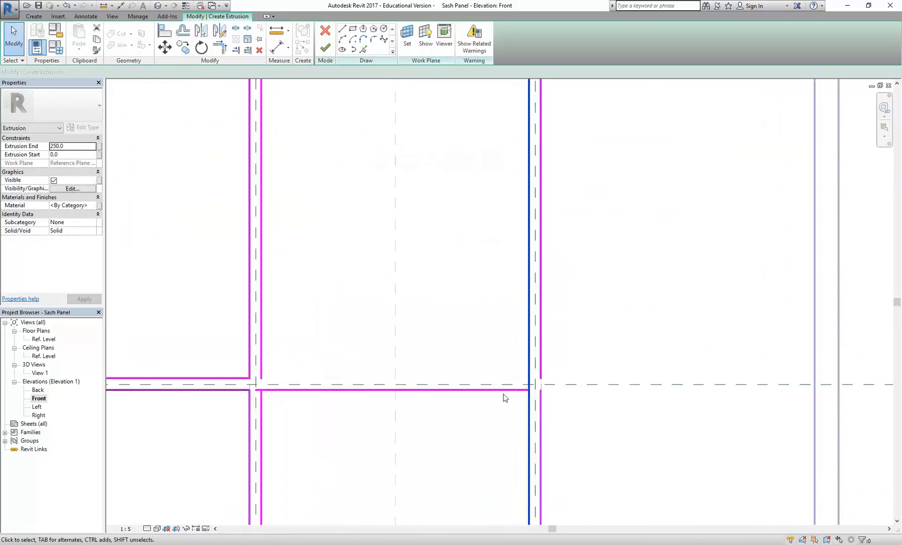
{"action": "scroll", "coordinate": [494, 378], "scroll_direction": "down", "scroll_amount": 4}
{"action": "mouse_move", "coordinate": [482, 377]}
{"action": "middle_mouse_down"}
{"action": "mouse_move", "coordinate": [483, 271]}
{"action": "mouse_move", "coordinate": [488, 284]}
{"action": "middle_mouse_up"}
{"action": "scroll", "coordinate": [458, 377], "scroll_direction": "up", "scroll_amount": 3}
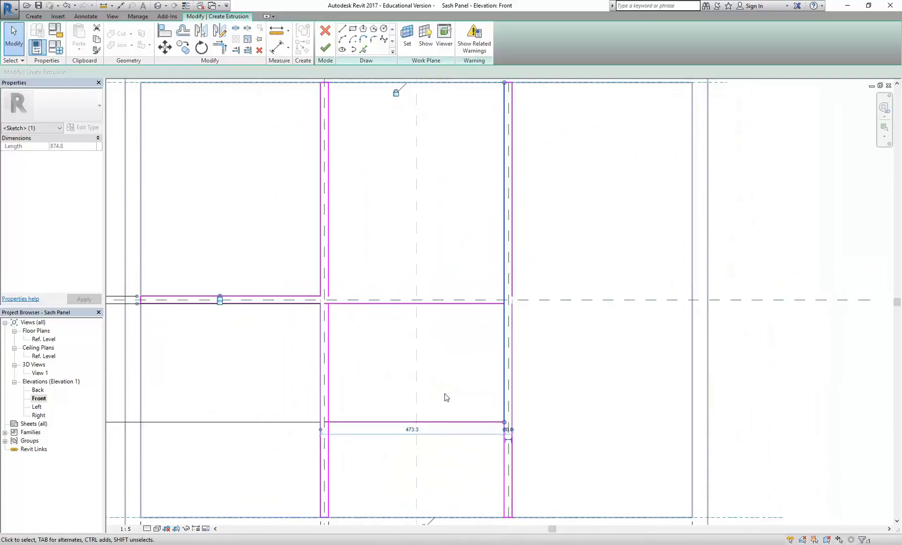
{"action": "scroll", "coordinate": [445, 398], "scroll_direction": "down", "scroll_amount": 1}
{"action": "mouse_move", "coordinate": [545, 438]}
{"action": "left_mouse_down"}
{"action": "mouse_move", "coordinate": [526, 285]}
{"action": "mouse_move", "coordinate": [544, 278]}
{"action": "left_mouse_up"}
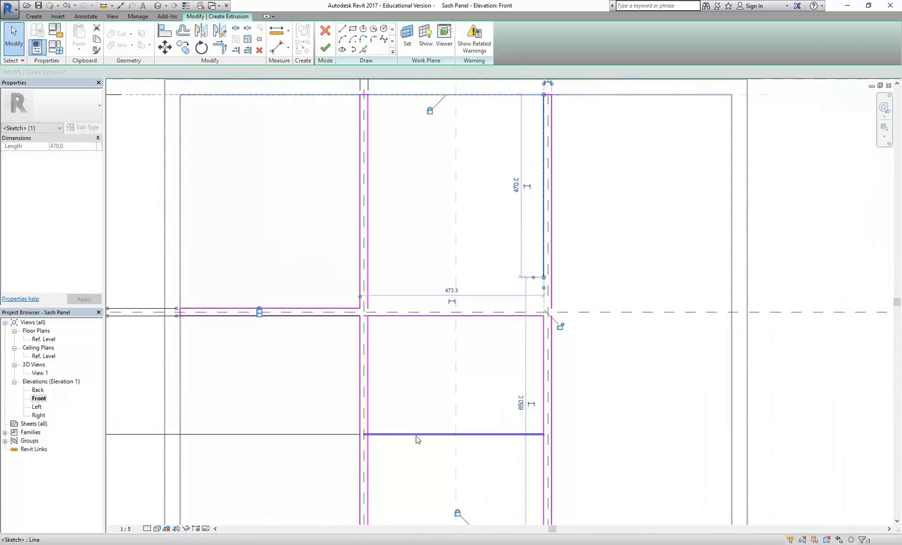
{"action": "key", "text": "Escape"}
Move the middle pane's misplaced horizontal sketch line up near the horizontal reference plane and set its dimensioned distance to 10 mm.
{"action": "left_click_drag", "start_coordinate": [403, 300], "coordinate": [402, 289]}
{"action": "left_click", "coordinate": [388, 308]}
{"action": "scroll", "coordinate": [398, 239], "scroll_direction": "up", "scroll_amount": 1}
{"action": "left_click", "coordinate": [368, 302]}
{"action": "scroll", "coordinate": [355, 315], "scroll_direction": "up", "scroll_amount": 2}
{"action": "middle_click_drag", "start_coordinate": [358, 316], "coordinate": [419, 303]}
{"action": "scroll", "coordinate": [385, 302], "scroll_direction": "down", "scroll_amount": 3}
{"action": "middle_click_drag", "start_coordinate": [282, 326], "coordinate": [423, 308]}
{"action": "scroll", "coordinate": [242, 284], "scroll_direction": "up", "scroll_amount": 2}
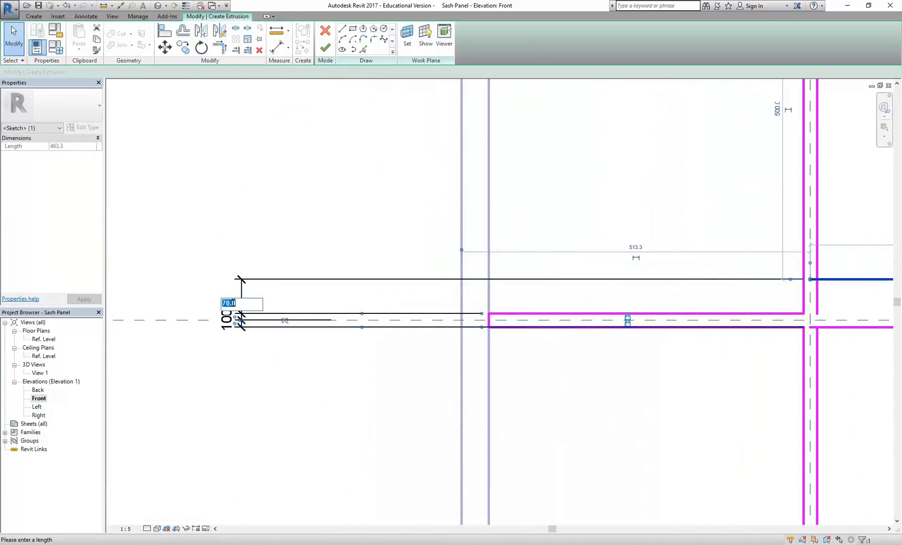
{"action": "type", "text": "0"}
{"action": "key", "text": "Return"}
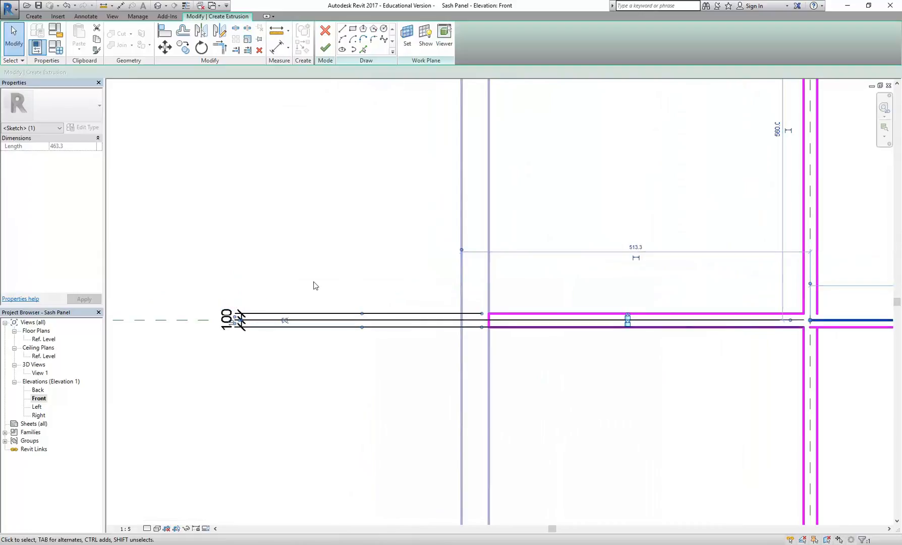
{"action": "scroll", "coordinate": [268, 290], "scroll_direction": "down", "scroll_amount": 2}
{"action": "middle_click_drag", "start_coordinate": [312, 280], "coordinate": [303, 267]}
{"action": "scroll", "coordinate": [226, 287], "scroll_direction": "up", "scroll_amount": 3}
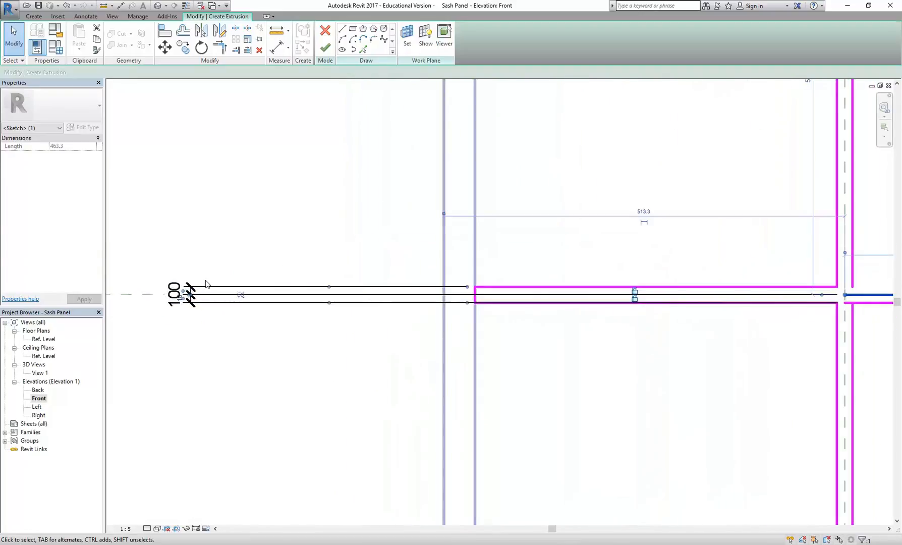
Undo the last distance change on the middle pane's upper horizontal sketch line.
{"action": "scroll", "coordinate": [226, 287], "scroll_direction": "down", "scroll_amount": 3}
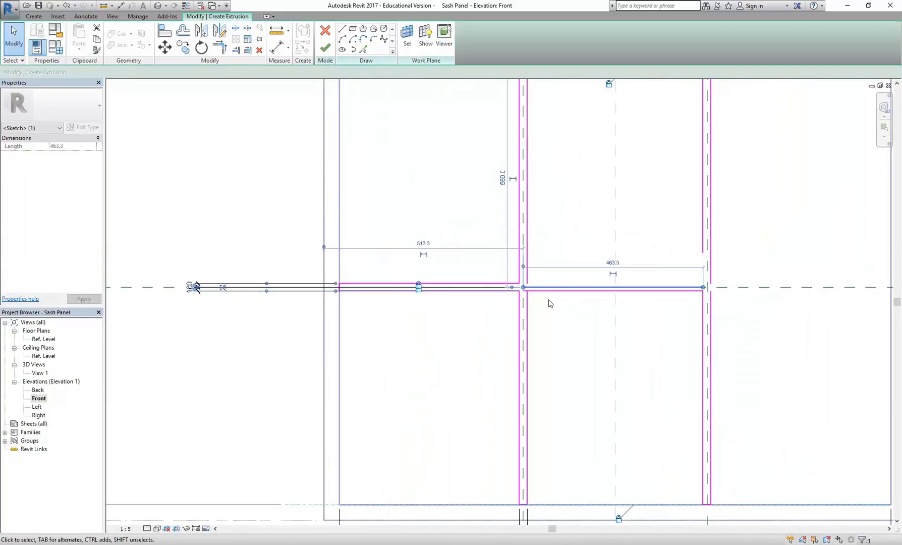
{"action": "key", "text": "ctrl+z"}
{"action": "scroll", "coordinate": [323, 298], "scroll_direction": "down", "scroll_amount": 2}
{"action": "middle_click_drag", "start_coordinate": [326, 299], "coordinate": [366, 295]}
{"action": "scroll", "coordinate": [367, 296], "scroll_direction": "down", "scroll_amount": 1}
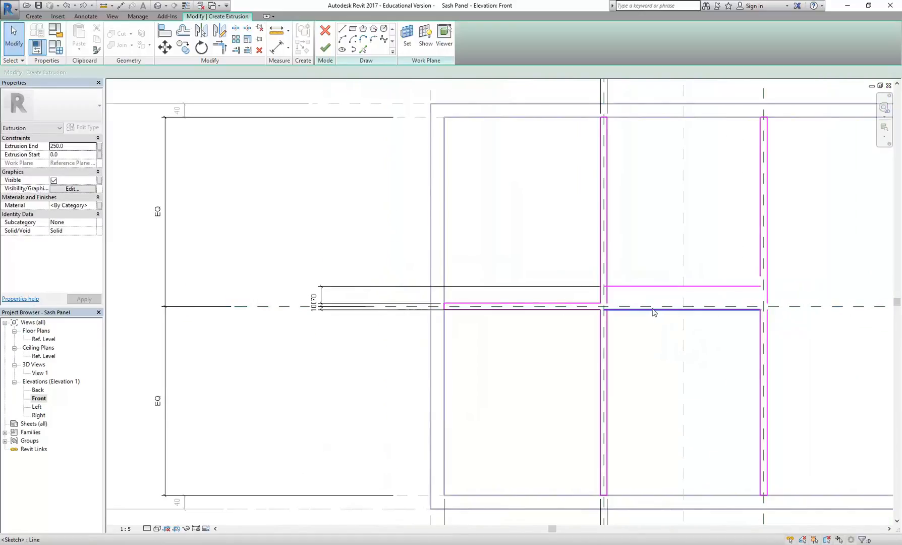
Set the dimensioned distance between the middle pane's upper and lower horizontal sketch lines to 20 mm.
{"action": "left_click", "coordinate": [650, 286]}
{"action": "scroll", "coordinate": [510, 299], "scroll_direction": "up", "scroll_amount": 2}
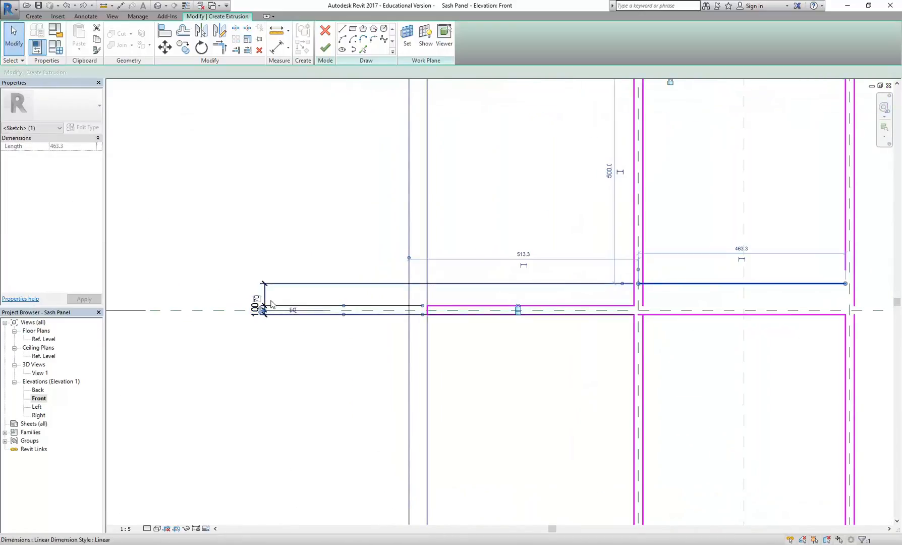
{"action": "key", "text": "Return"}
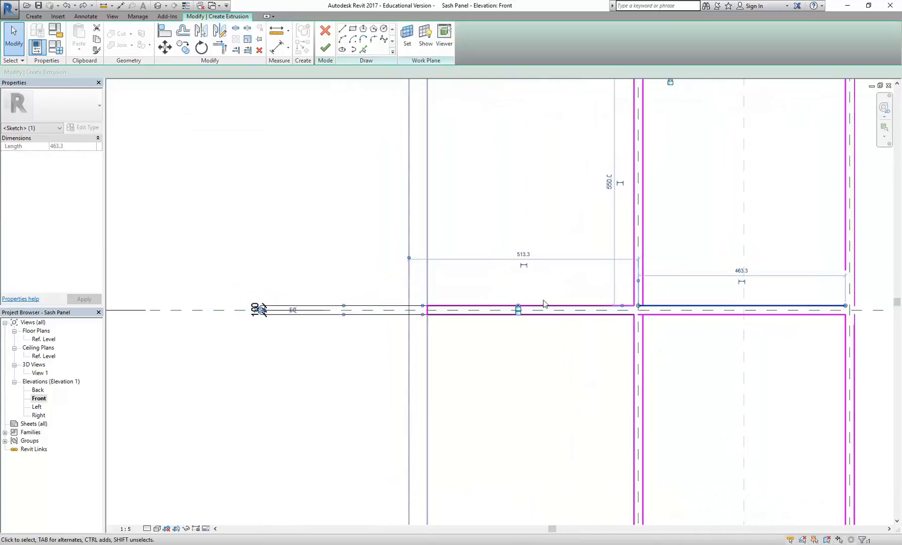
{"action": "left_click", "coordinate": [545, 367]}
Trim the middle pane's horizontal lines to clean corners with the first vertical bar's right edge, above and below the horizontal reference plane.
{"action": "scroll", "coordinate": [546, 367], "scroll_direction": "down", "scroll_amount": 1}
{"action": "middle_click_drag", "start_coordinate": [727, 287], "coordinate": [499, 250]}
{"action": "scroll", "coordinate": [433, 246], "scroll_direction": "up", "scroll_amount": 4}
{"action": "left_click", "coordinate": [220, 51]}
{"action": "left_click", "coordinate": [381, 288]}
{"action": "left_click", "coordinate": [398, 304]}
{"action": "left_click", "coordinate": [382, 333]}
{"action": "left_click", "coordinate": [394, 317]}
Extend the second vertical bar's short upper-left line into a corner with the middle pane's upper horizontal line, and end Trim.
{"action": "scroll", "coordinate": [505, 354], "scroll_direction": "down", "scroll_amount": 1}
{"action": "mouse_move", "coordinate": [504, 359]}
{"action": "middle_mouse_down"}
{"action": "mouse_move", "coordinate": [458, 354]}
{"action": "mouse_move", "coordinate": [416, 370]}
{"action": "middle_mouse_up"}
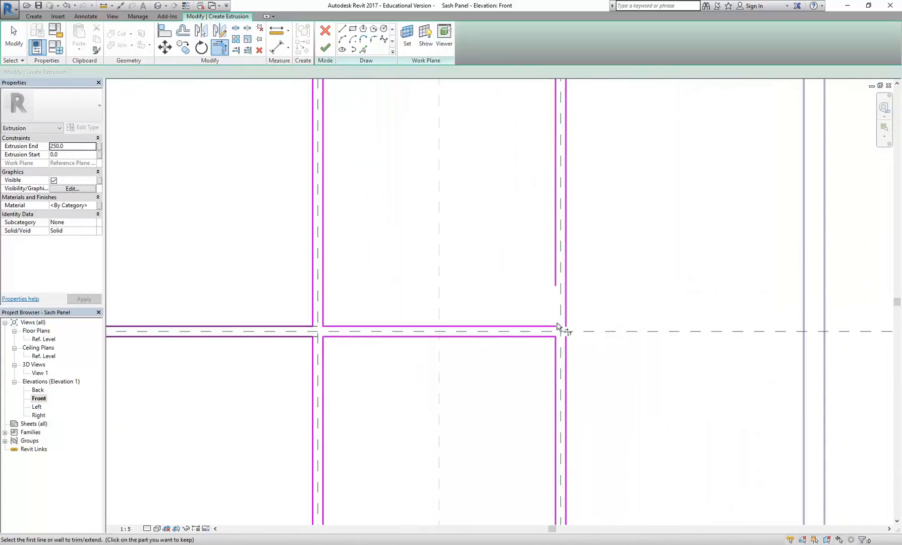
{"action": "left_click", "coordinate": [530, 327]}
{"action": "left_click", "coordinate": [555, 279]}
{"action": "scroll", "coordinate": [464, 308], "scroll_direction": "down", "scroll_amount": 3}
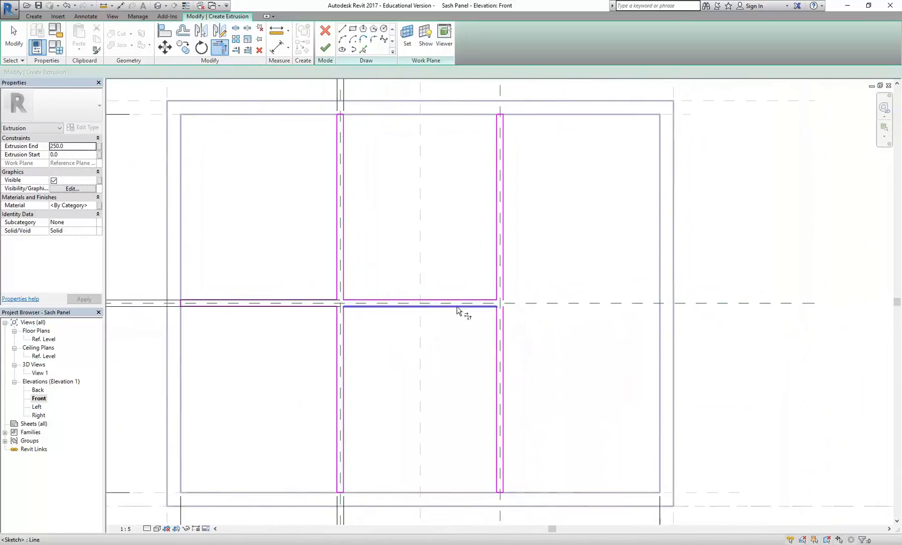
{"action": "right_click", "coordinate": [449, 218]}
{"action": "left_click", "coordinate": [472, 226]}
{"action": "middle_click_drag", "start_coordinate": [441, 257], "coordinate": [484, 255]}
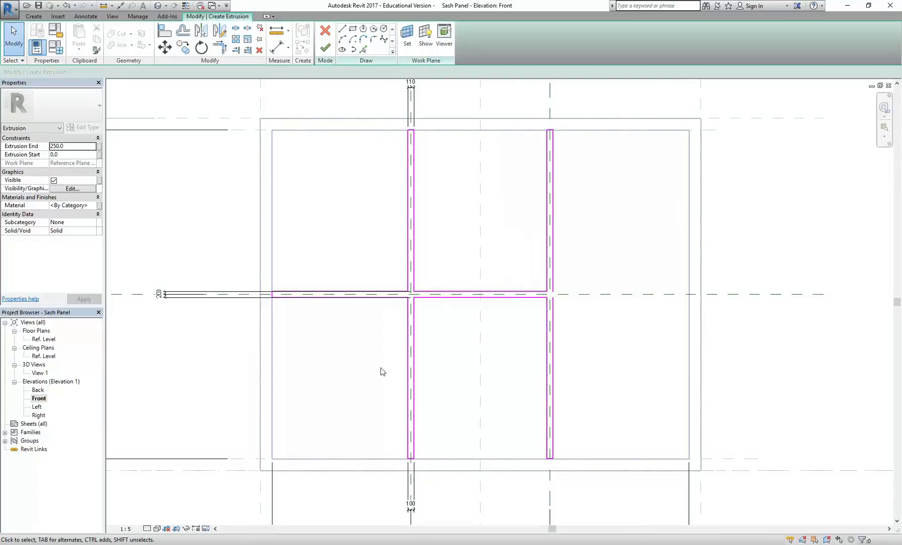
Move the horizontal bar's 20 mm dimension farther out, clear of the overlapping 10 mm dimensions.
{"action": "left_click", "coordinate": [209, 301]}
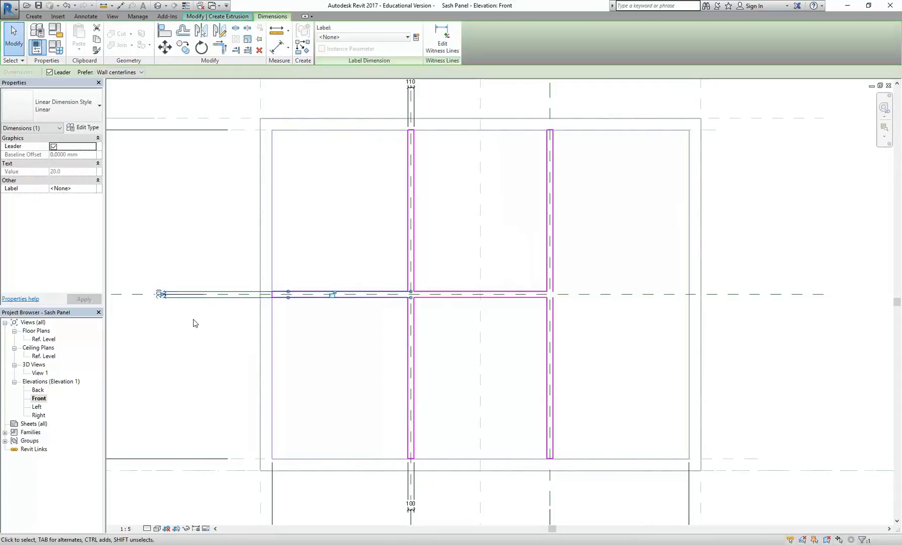
{"action": "middle_click_drag", "start_coordinate": [192, 318], "coordinate": [300, 331]}
{"action": "key", "text": "Left"}
{"action": "key", "text": "Left"}
{"action": "key", "text": "Left"}
{"action": "key", "text": "Left"}
{"action": "key", "text": "Left"}
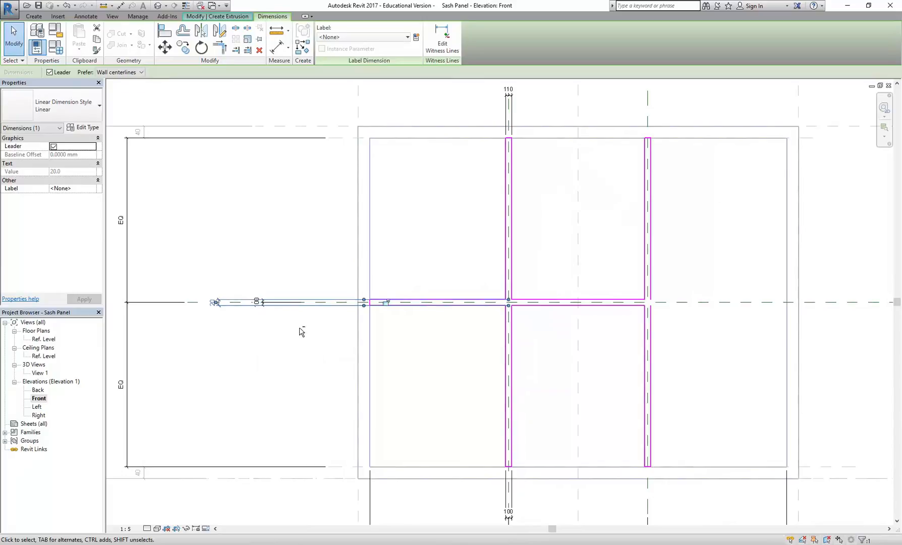
{"action": "left_click", "coordinate": [412, 368]}
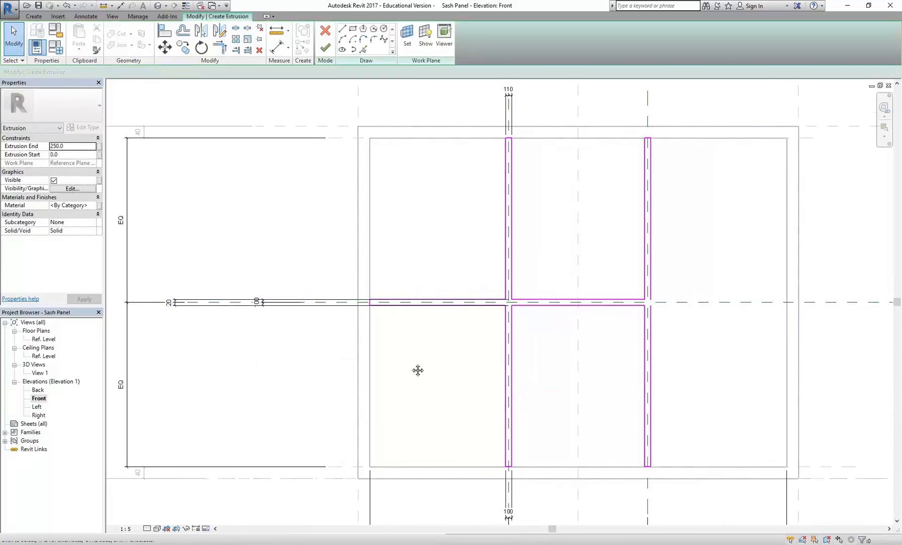
{"action": "middle_click_drag", "start_coordinate": [413, 368], "coordinate": [374, 344]}
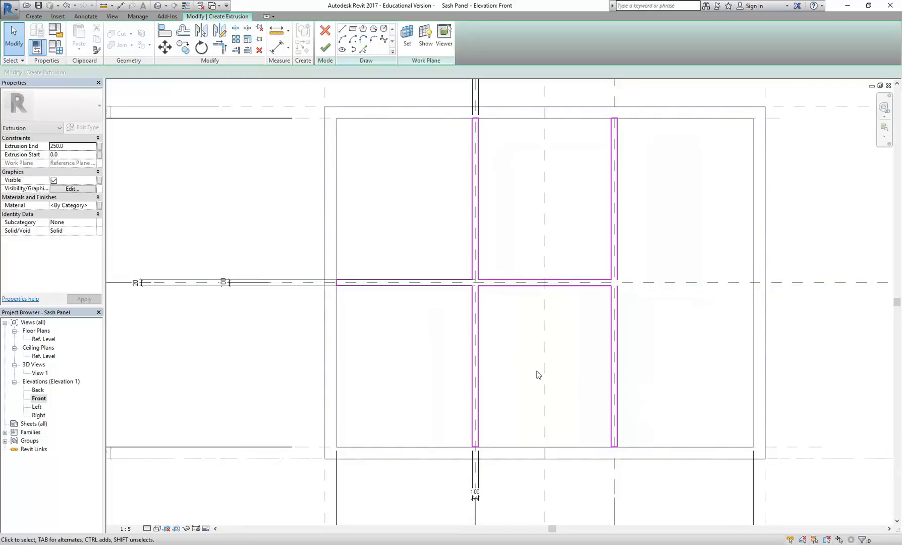
Dimension the second vertical bar's upper edges about its reference plane, aligned with the first bar's dimension above the frame.
{"action": "left_click", "coordinate": [474, 366]}
{"action": "scroll", "coordinate": [513, 237], "scroll_direction": "down", "scroll_amount": 1}
{"action": "scroll", "coordinate": [500, 356], "scroll_direction": "down", "scroll_amount": 2}
{"action": "scroll", "coordinate": [482, 308], "scroll_direction": "up", "scroll_amount": 2}
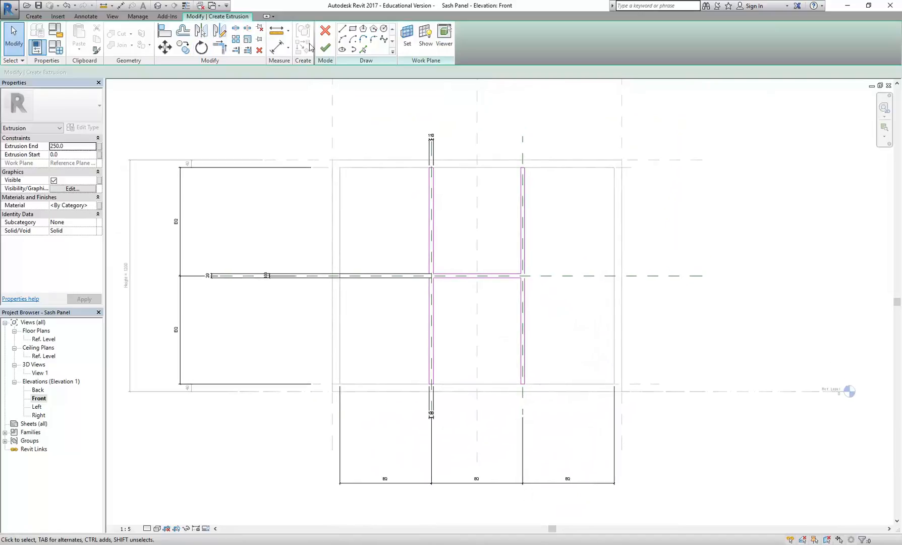
{"action": "left_click", "coordinate": [277, 47]}
{"action": "scroll", "coordinate": [439, 179], "scroll_direction": "up", "scroll_amount": 6}
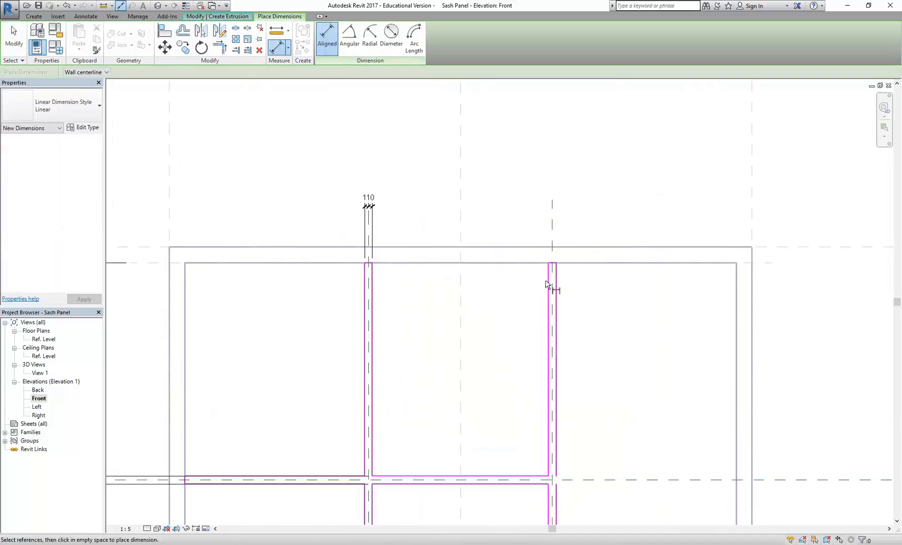
{"action": "left_click", "coordinate": [552, 283]}
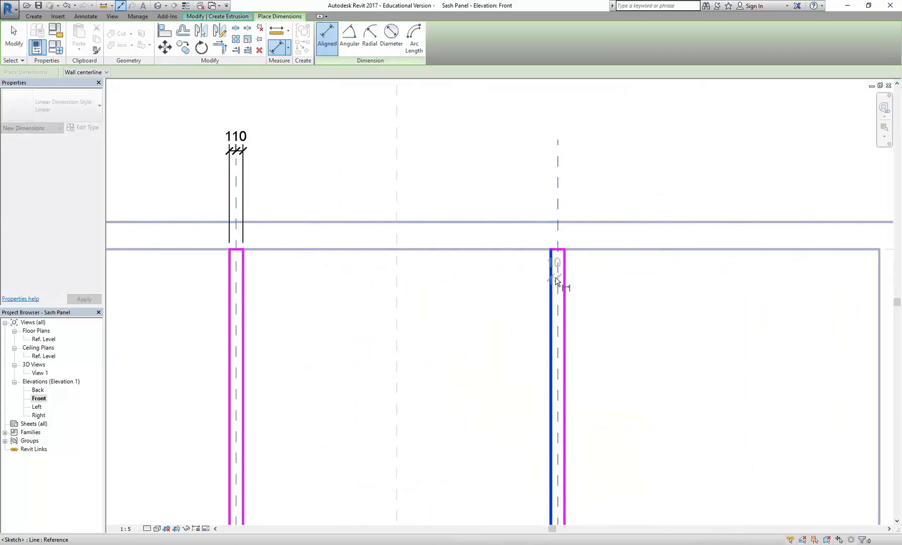
{"action": "left_click", "coordinate": [563, 264]}
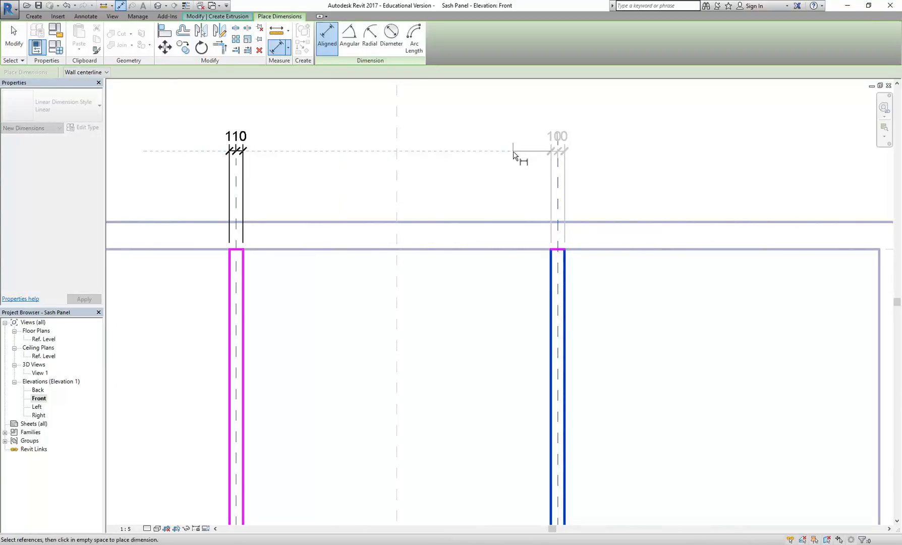
{"action": "left_click", "coordinate": [517, 151]}
{"action": "right_click", "coordinate": [475, 174]}
{"action": "right_click", "coordinate": [486, 176]}
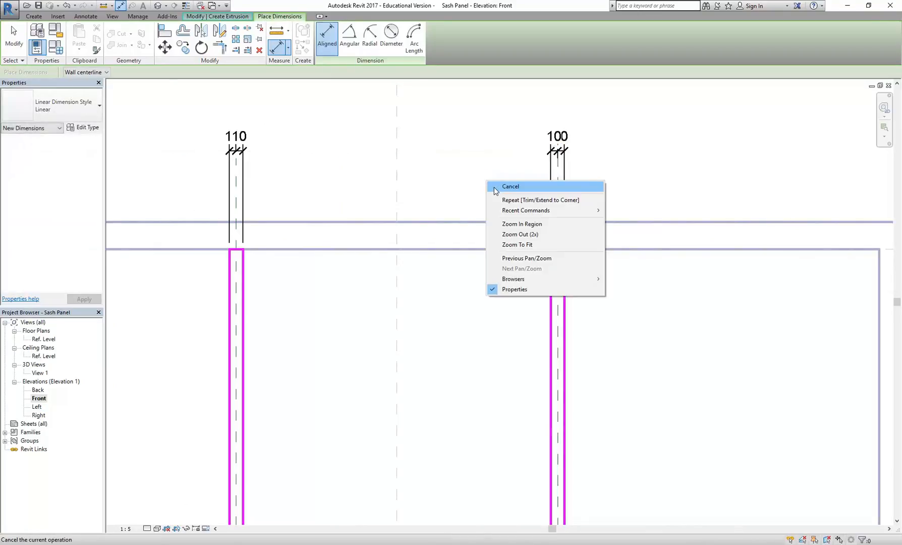
{"action": "left_click", "coordinate": [497, 183]}
Lock both segments of the second vertical bar's upper dimension.
{"action": "left_click", "coordinate": [552, 202]}
{"action": "scroll", "coordinate": [481, 324], "scroll_direction": "down", "scroll_amount": 3}
{"action": "scroll", "coordinate": [479, 356], "scroll_direction": "up", "scroll_amount": 4}
{"action": "left_click", "coordinate": [519, 380]}
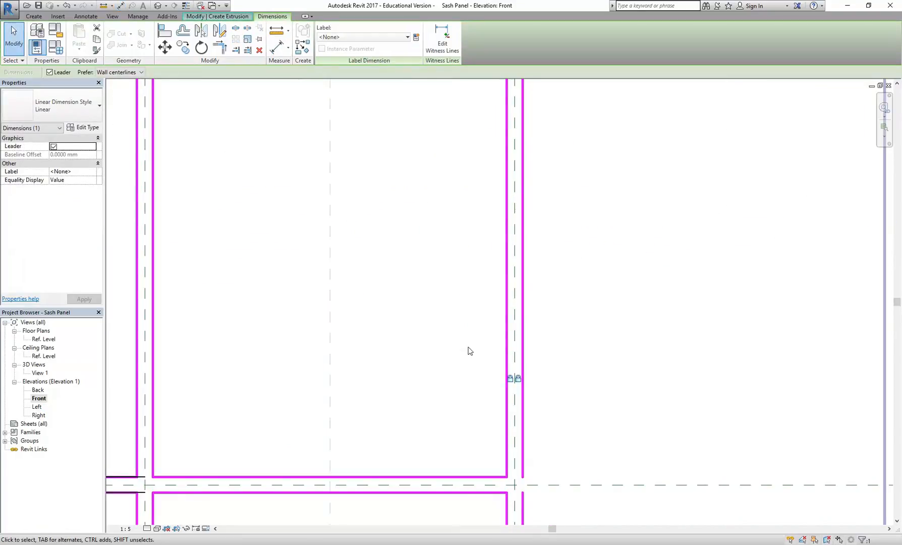
{"action": "left_click", "coordinate": [471, 351]}
Dimension the second vertical bar's lower edges about its reference plane, placing the dimension below the frame beside the first bar's.
{"action": "left_click", "coordinate": [274, 48]}
{"action": "scroll", "coordinate": [458, 361], "scroll_direction": "down", "scroll_amount": 3}
{"action": "middle_click_drag", "start_coordinate": [458, 361], "coordinate": [446, 270]}
{"action": "middle_click_drag", "start_coordinate": [430, 439], "coordinate": [417, 262]}
{"action": "scroll", "coordinate": [450, 388], "scroll_direction": "up", "scroll_amount": 2}
{"action": "left_click", "coordinate": [465, 359]}
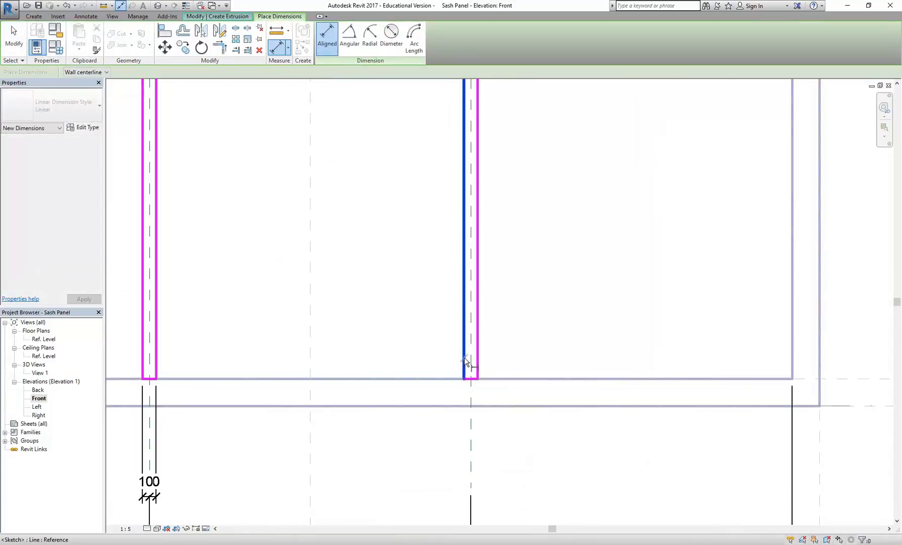
{"action": "left_click", "coordinate": [471, 352]}
{"action": "left_click", "coordinate": [477, 347]}
{"action": "scroll", "coordinate": [474, 364], "scroll_direction": "down", "scroll_amount": 3}
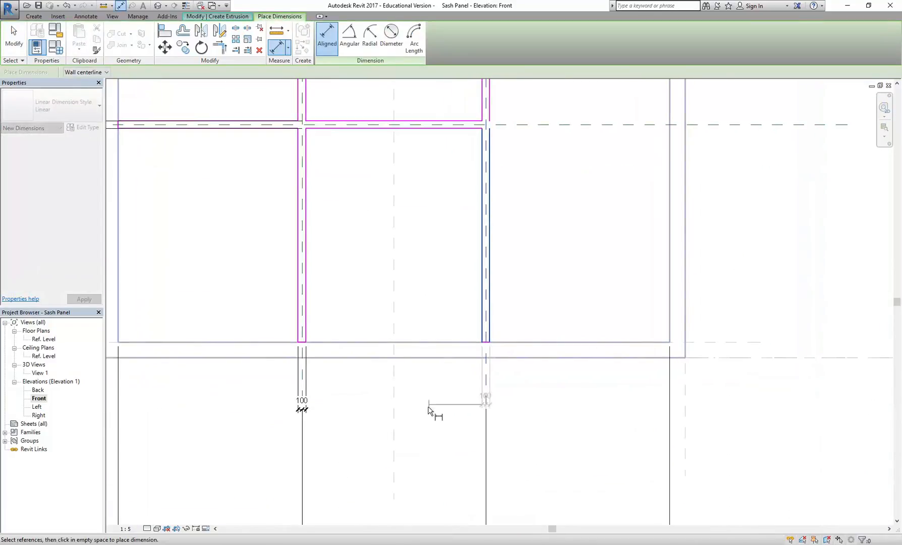
{"action": "left_click", "coordinate": [429, 411]}
{"action": "right_click", "coordinate": [403, 267]}
{"action": "right_click", "coordinate": [414, 272]}
{"action": "left_click", "coordinate": [446, 278]}
Dimension the middle pane's two horizontal bar lines about the horizontal reference plane, and lock both distances.
{"action": "scroll", "coordinate": [429, 280], "scroll_direction": "down", "scroll_amount": 1}
{"action": "middle_click_drag", "start_coordinate": [431, 288], "coordinate": [452, 363]}
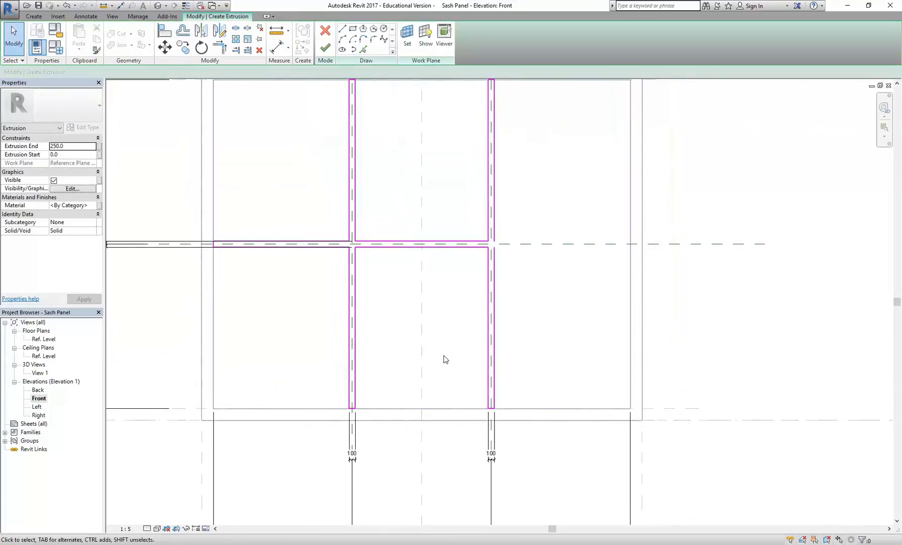
{"action": "scroll", "coordinate": [444, 357], "scroll_direction": "down", "scroll_amount": 2}
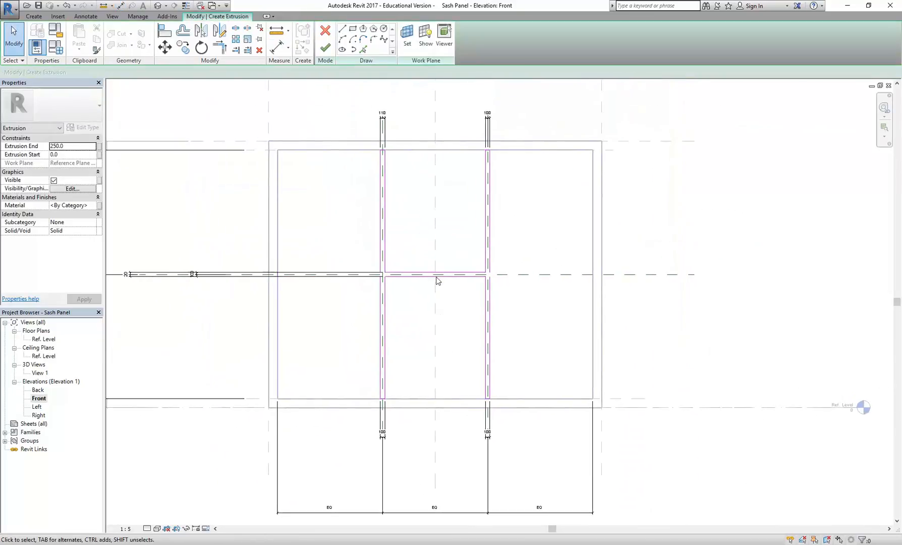
{"action": "left_click", "coordinate": [277, 47]}
{"action": "scroll", "coordinate": [458, 267], "scroll_direction": "up", "scroll_amount": 5}
{"action": "left_click", "coordinate": [449, 292]}
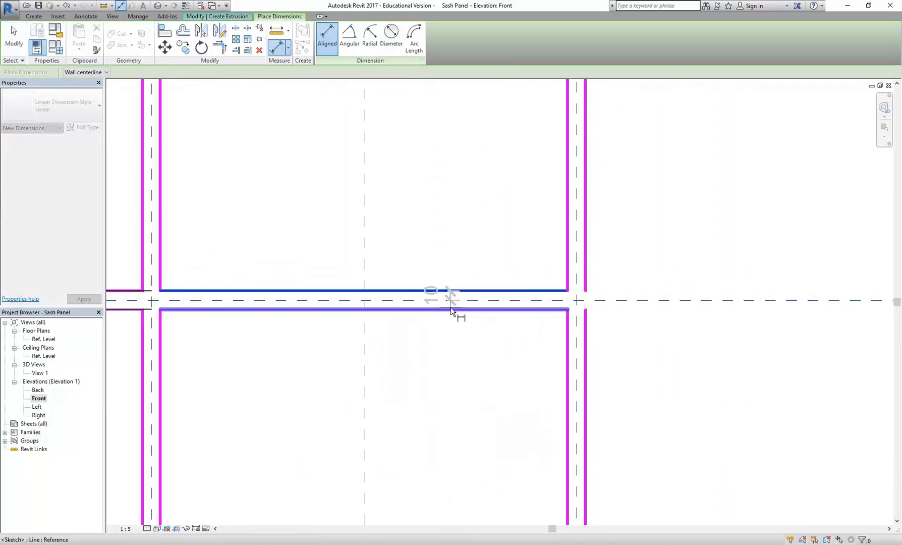
{"action": "scroll", "coordinate": [451, 307], "scroll_direction": "down", "scroll_amount": 2}
{"action": "scroll", "coordinate": [447, 318], "scroll_direction": "down", "scroll_amount": 2}
{"action": "middle_click_drag", "start_coordinate": [447, 318], "coordinate": [545, 305]}
{"action": "left_click", "coordinate": [374, 317]}
{"action": "scroll", "coordinate": [496, 306], "scroll_direction": "up", "scroll_amount": 1}
{"action": "scroll", "coordinate": [505, 305], "scroll_direction": "up", "scroll_amount": 5}
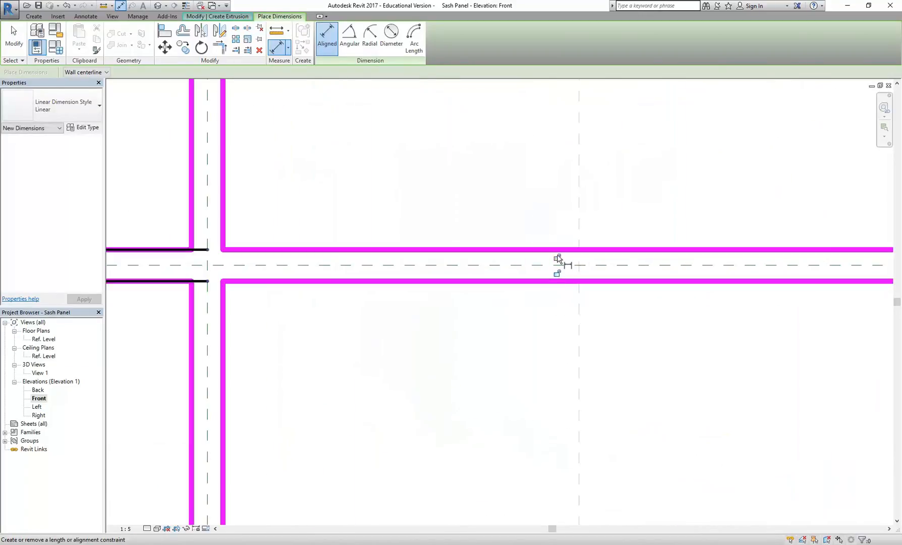
{"action": "right_click", "coordinate": [500, 173]}
{"action": "left_click", "coordinate": [524, 178]}
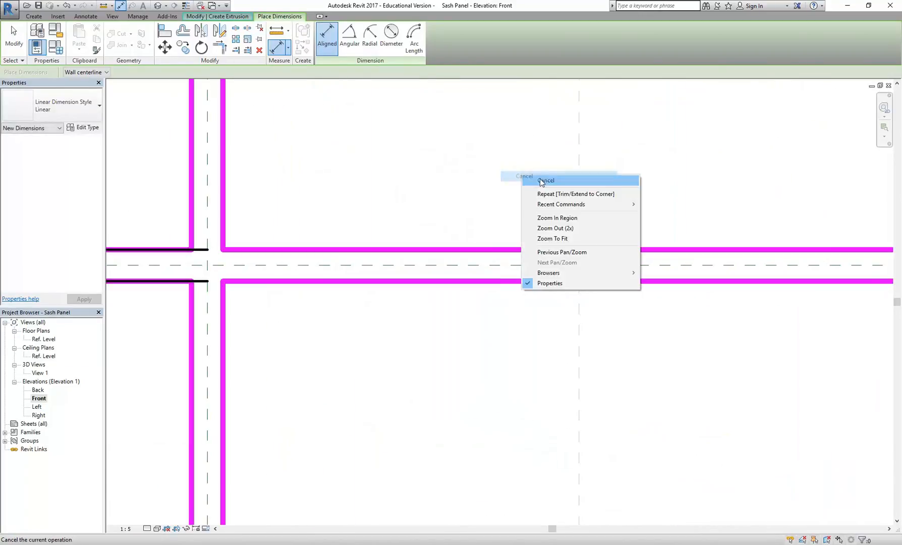
Copy the middle pane's two horizontal bar lines across into the right pane.
{"action": "scroll", "coordinate": [356, 247], "scroll_direction": "down", "scroll_amount": 2}
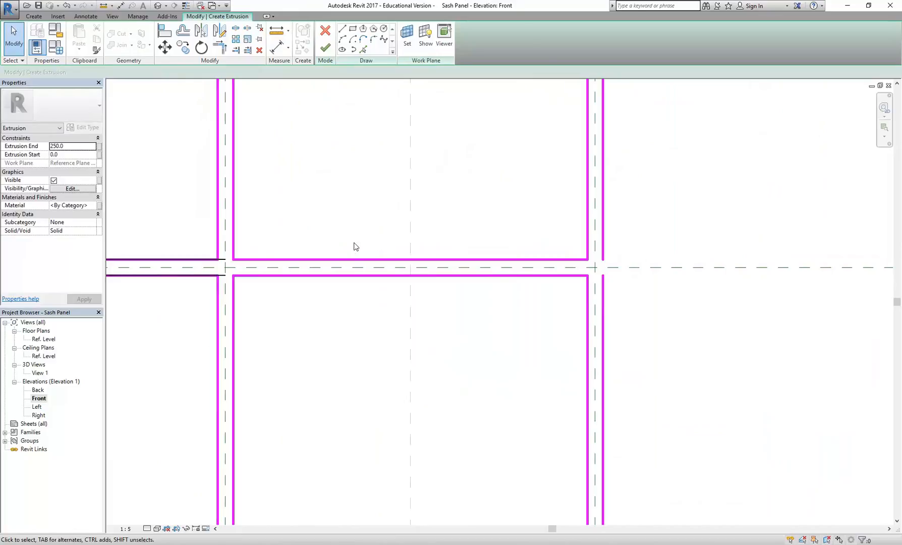
{"action": "left_click", "coordinate": [493, 260]}
{"action": "left_click", "coordinate": [503, 276], "text": "ctrl"}
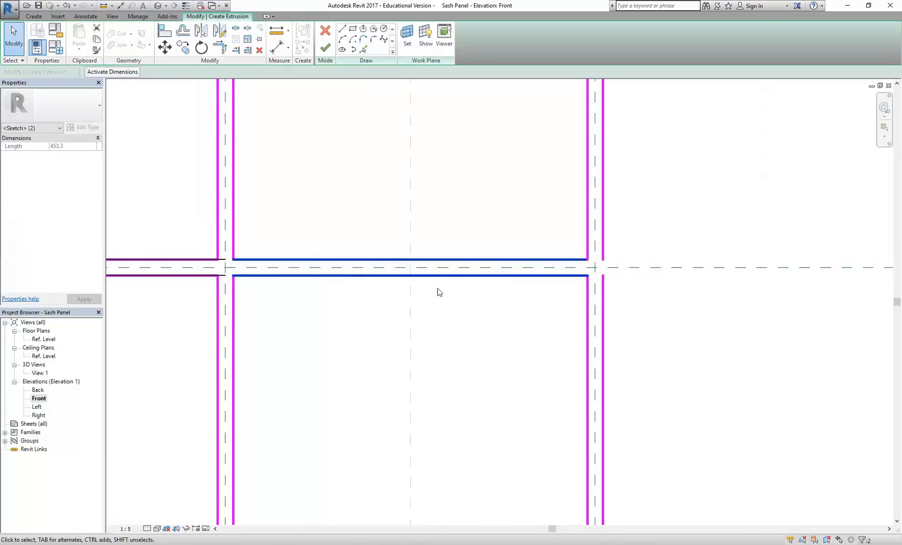
{"action": "left_click", "coordinate": [184, 47]}
{"action": "left_click", "coordinate": [234, 260]}
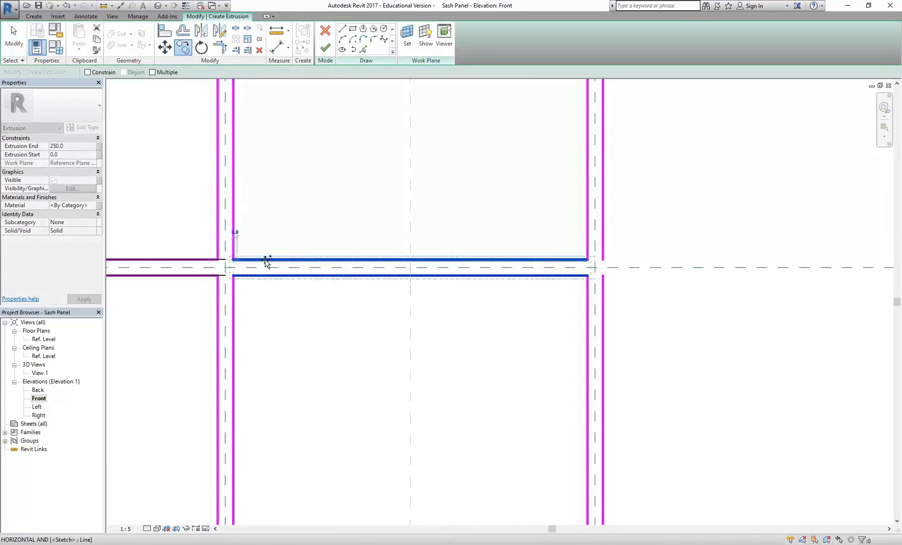
{"action": "left_click", "coordinate": [694, 259]}
{"action": "scroll", "coordinate": [694, 258], "scroll_direction": "down", "scroll_amount": 2}
{"action": "middle_click_drag", "start_coordinate": [676, 253], "coordinate": [658, 248]}
{"action": "scroll", "coordinate": [672, 318], "scroll_direction": "down", "scroll_amount": 1}
{"action": "middle_click_drag", "start_coordinate": [672, 318], "coordinate": [520, 325]}
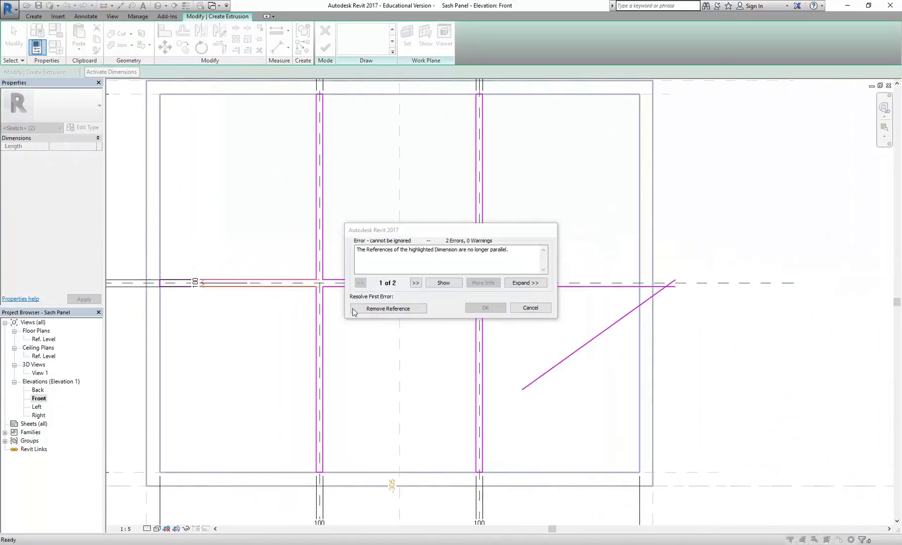
Remove the nonparallel dimension's reference and straighten the slanted copied line to horizontal above the reference plane.
{"action": "left_click", "coordinate": [410, 308]}
{"action": "left_click", "coordinate": [535, 380]}
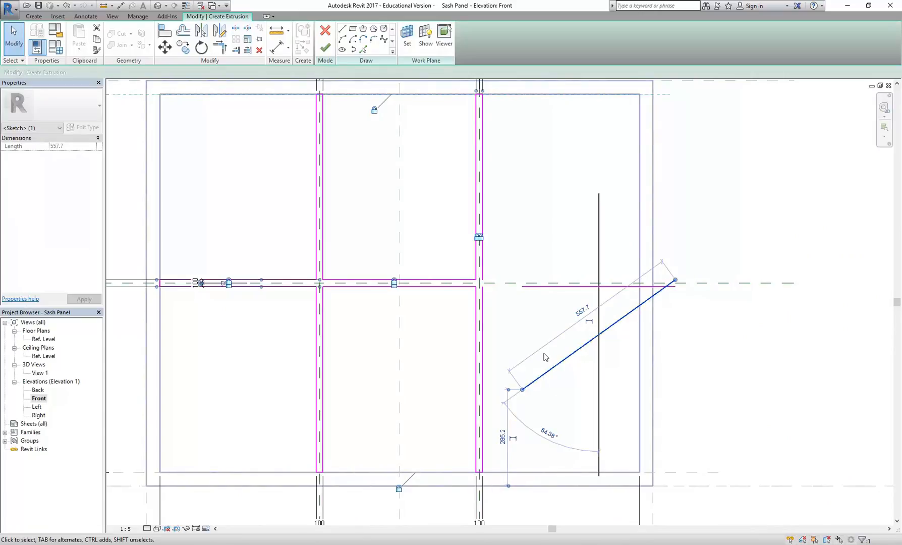
{"action": "middle_click_drag", "start_coordinate": [524, 342], "coordinate": [455, 326]}
{"action": "scroll", "coordinate": [455, 326], "scroll_direction": "up", "scroll_amount": 2}
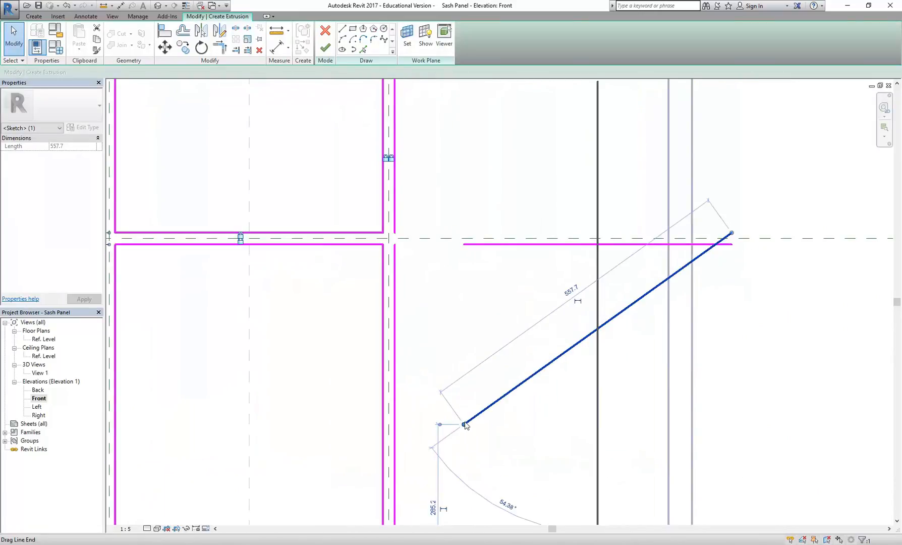
{"action": "mouse_move", "coordinate": [449, 254]}
{"action": "left_mouse_down"}
{"action": "mouse_move", "coordinate": [461, 212]}
{"action": "mouse_move", "coordinate": [460, 233]}
{"action": "left_mouse_up"}
{"action": "left_click", "coordinate": [460, 180]}
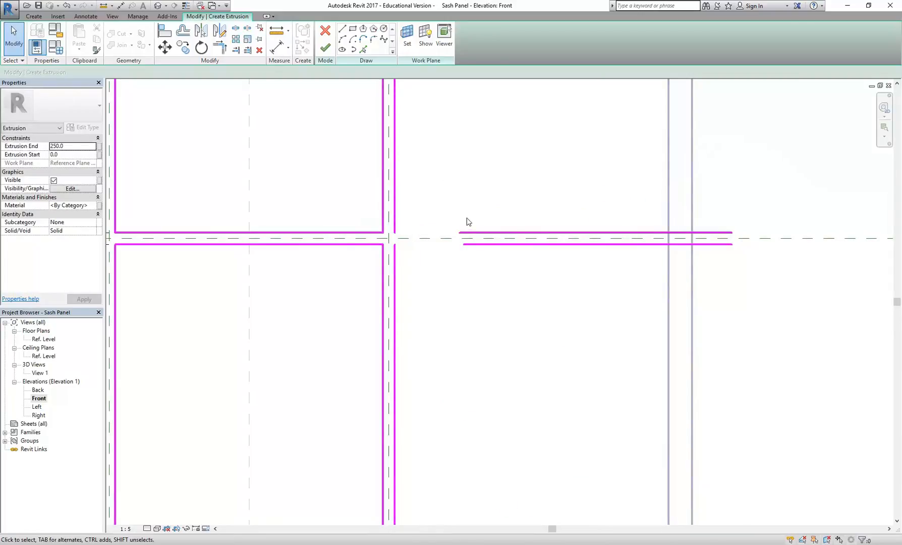
Delete both copied horizontal lines in the right pane.
{"action": "left_click", "coordinate": [487, 233]}
{"action": "key", "text": "Delete"}
{"action": "left_click", "coordinate": [481, 244]}
{"action": "key", "text": "Delete"}
Draw the right pane's upper bar line about 463 mm to the frame's inner edge, continuing about 55 mm down along it.
{"action": "left_click", "coordinate": [347, 30]}
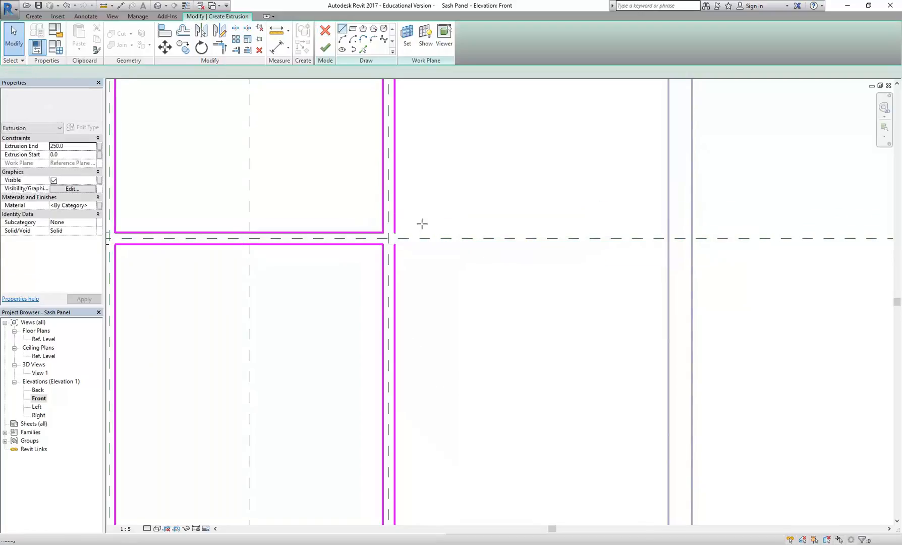
{"action": "left_click", "coordinate": [394, 233]}
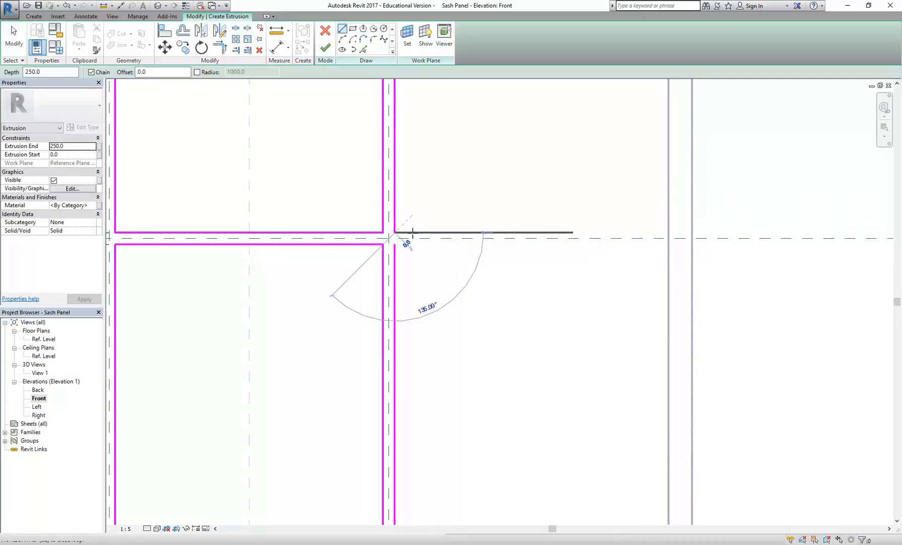
{"action": "left_click", "coordinate": [669, 233]}
{"action": "left_click", "coordinate": [669, 264]}
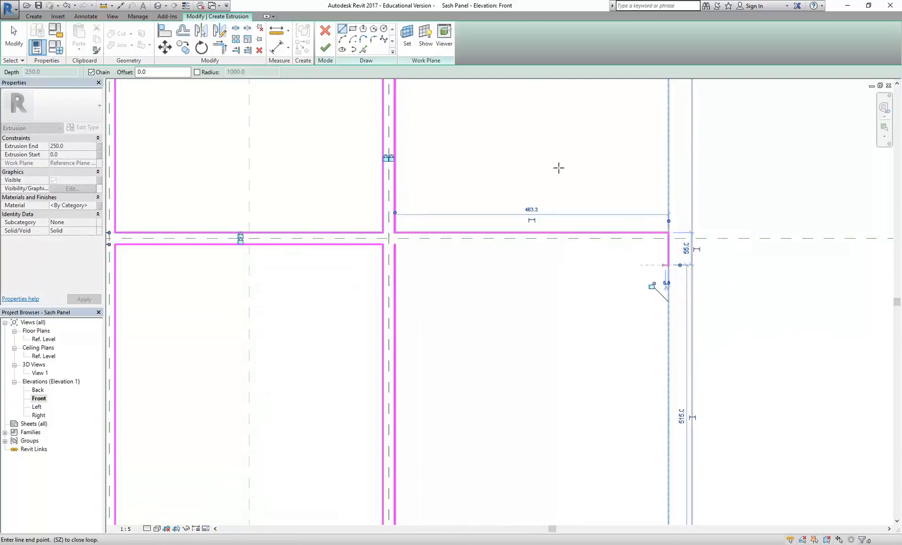
{"action": "right_click", "coordinate": [570, 144]}
{"action": "left_click", "coordinate": [571, 147]}
Draw the right pane's lower horizontal bar line from the second vertical bar's edge to the frame's inner edge.
{"action": "left_click", "coordinate": [394, 244]}
{"action": "left_click", "coordinate": [669, 245]}
{"action": "key", "text": "Escape"}
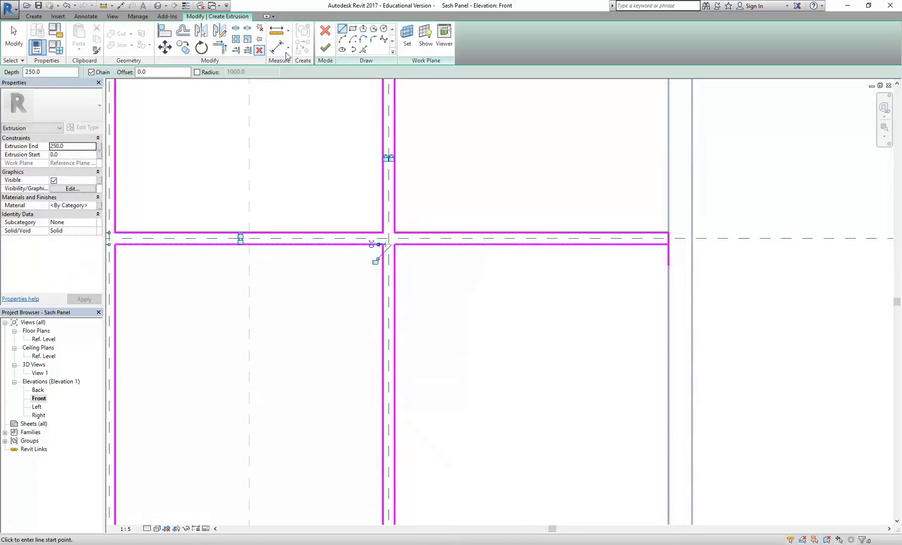
Trim the right pane's lower bar line and the short line along the frame's inner edge to a closed corner.
{"action": "left_click", "coordinate": [223, 49]}
{"action": "left_click", "coordinate": [651, 245]}
{"action": "scroll", "coordinate": [675, 243], "scroll_direction": "up", "scroll_amount": 3}
{"action": "left_click", "coordinate": [673, 242]}
{"action": "scroll", "coordinate": [520, 283], "scroll_direction": "down", "scroll_amount": 2}
{"action": "right_click", "coordinate": [423, 207]}
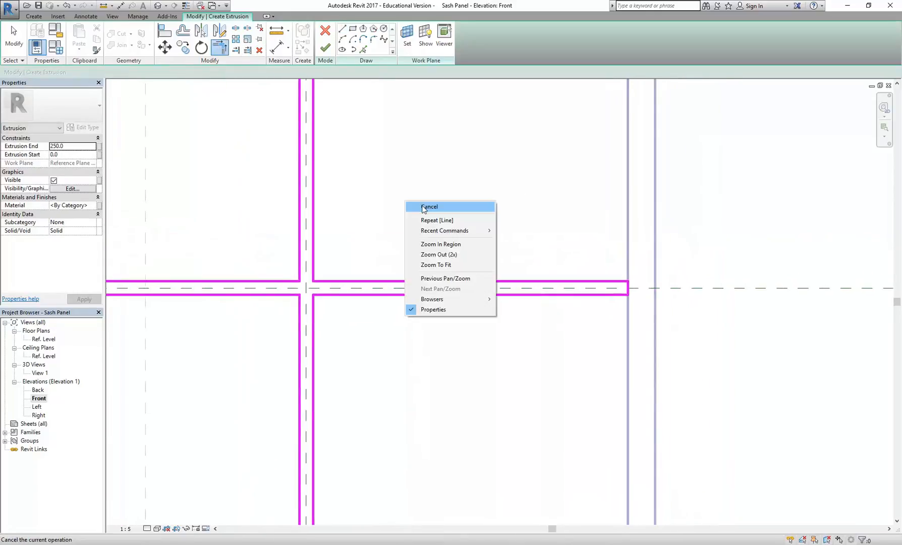
{"action": "left_click", "coordinate": [458, 216]}
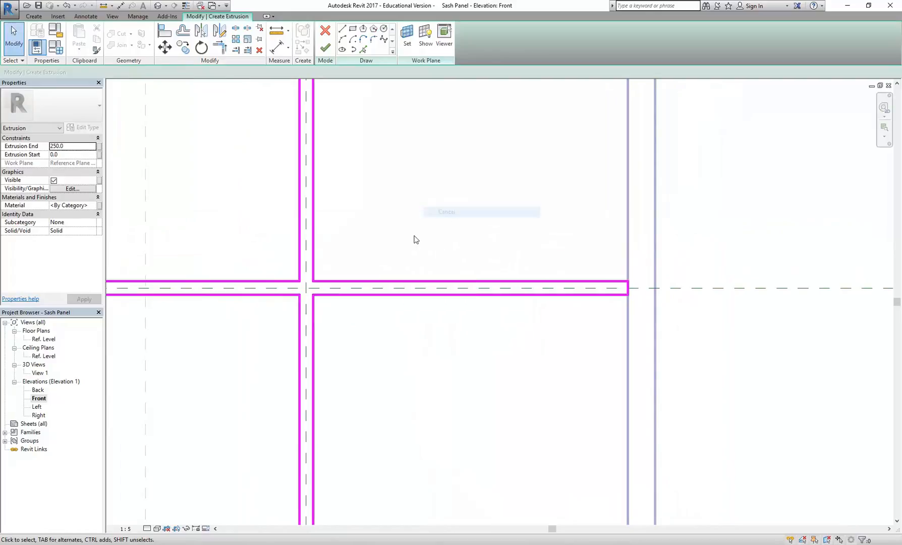
Add an aligned dimension between the right pane's two horizontal bar lines, placed beyond the frame, and lock it.
{"action": "left_click", "coordinate": [277, 46]}
{"action": "scroll", "coordinate": [558, 298], "scroll_direction": "up", "scroll_amount": 3}
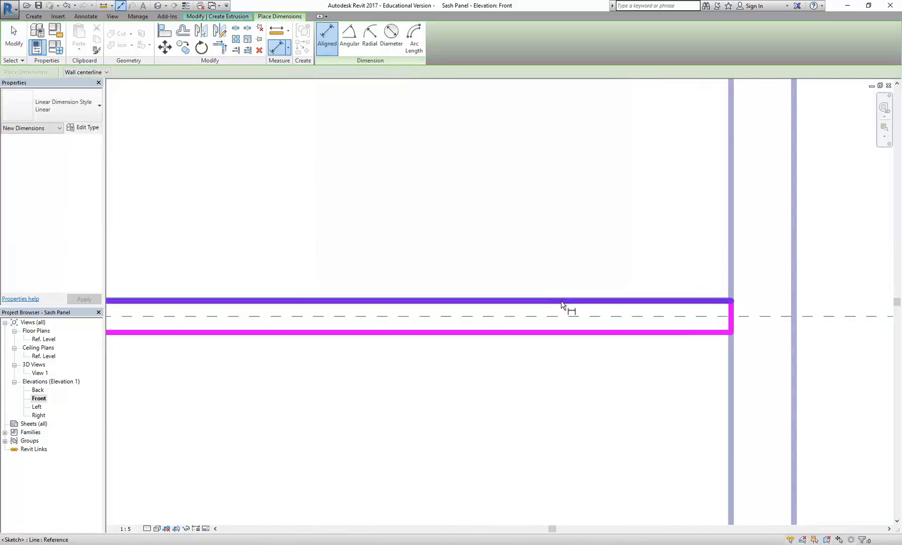
{"action": "left_click", "coordinate": [559, 301]}
{"action": "left_click", "coordinate": [558, 331]}
{"action": "scroll", "coordinate": [561, 329], "scroll_direction": "down", "scroll_amount": 2}
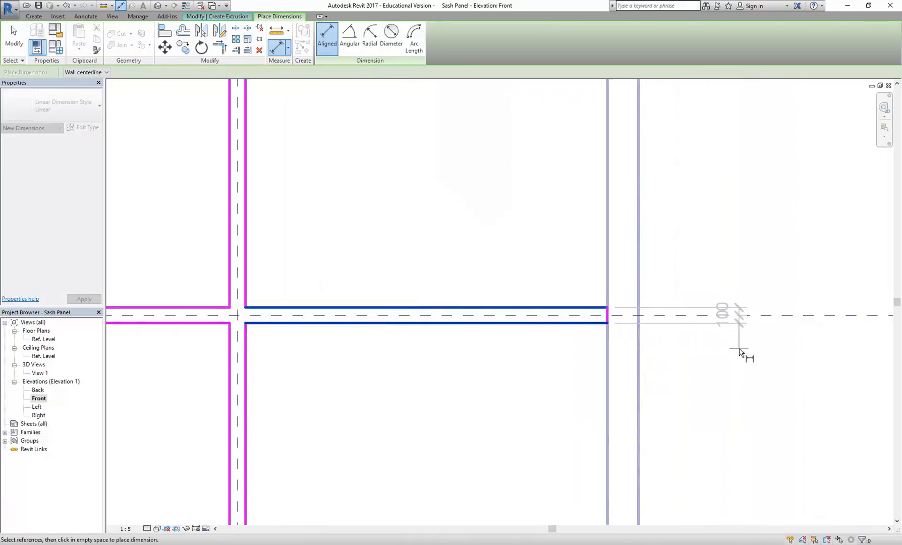
{"action": "left_click", "coordinate": [768, 351]}
{"action": "middle_click_drag", "start_coordinate": [768, 351], "coordinate": [437, 311]}
{"action": "scroll", "coordinate": [436, 310], "scroll_direction": "down", "scroll_amount": 1}
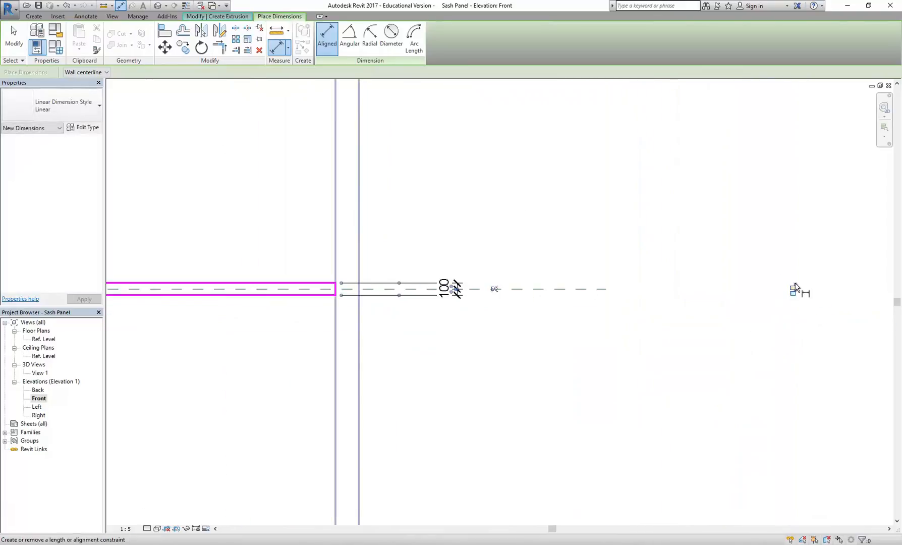
{"action": "scroll", "coordinate": [489, 254], "scroll_direction": "down", "scroll_amount": 3}
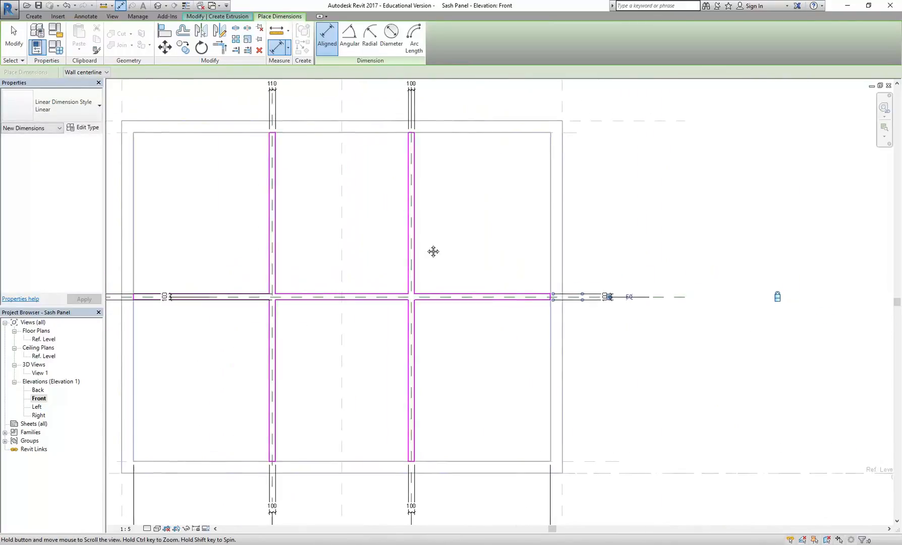
{"action": "right_click", "coordinate": [476, 215]}
{"action": "left_click", "coordinate": [486, 222]}
Finish the glazing bar sketch to create the extrusion.
{"action": "scroll", "coordinate": [489, 240], "scroll_direction": "down", "scroll_amount": 3}
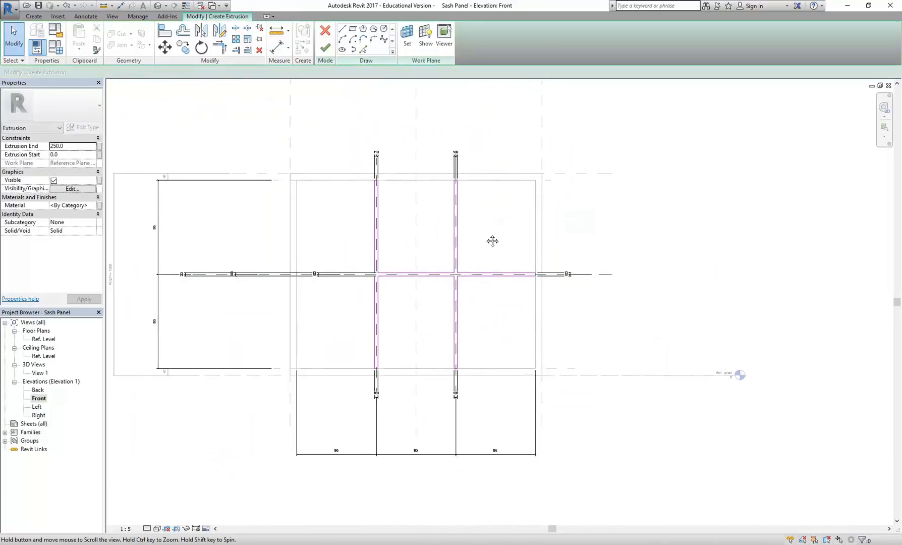
{"action": "scroll", "coordinate": [510, 268], "scroll_direction": "up", "scroll_amount": 1}
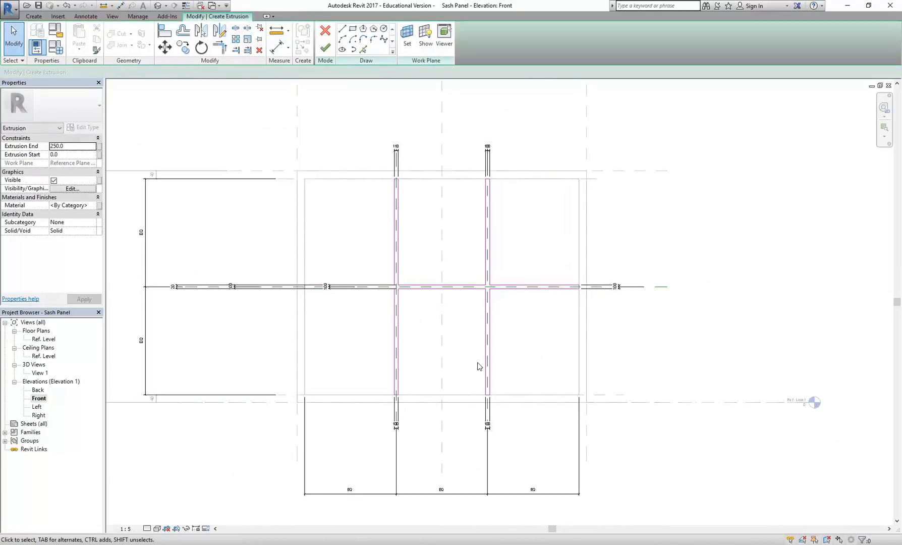
{"action": "left_click", "coordinate": [326, 48]}
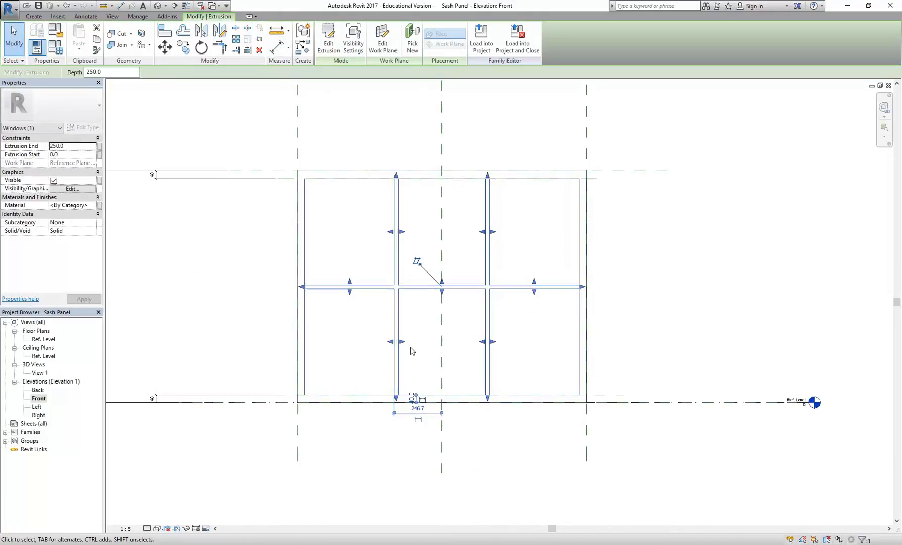
In the Ref. Level floor plan, set the glazing bar extrusion's start to -10 and its end to 10.
{"action": "double_click", "coordinate": [43, 339]}
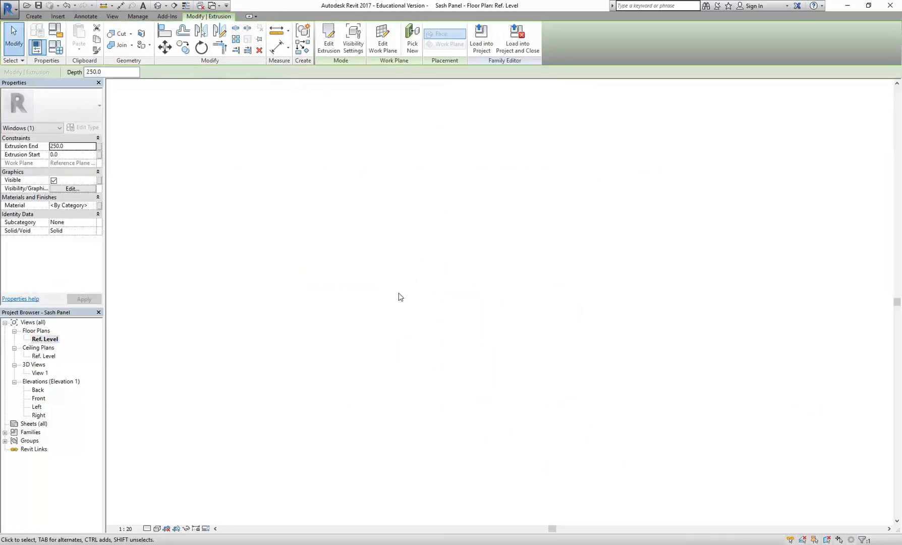
{"action": "middle_click_drag", "start_coordinate": [234, 246], "coordinate": [289, 246]}
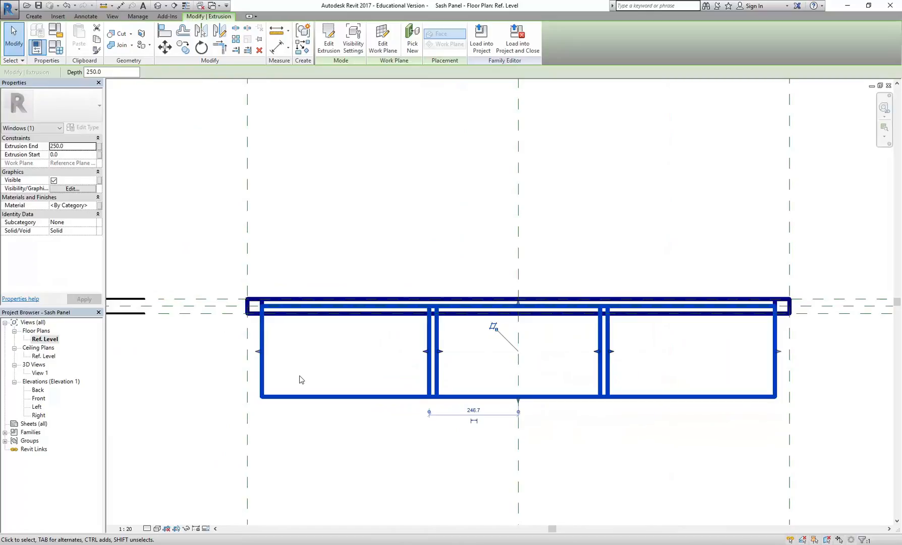
{"action": "scroll", "coordinate": [300, 379], "scroll_direction": "up", "scroll_amount": 1}
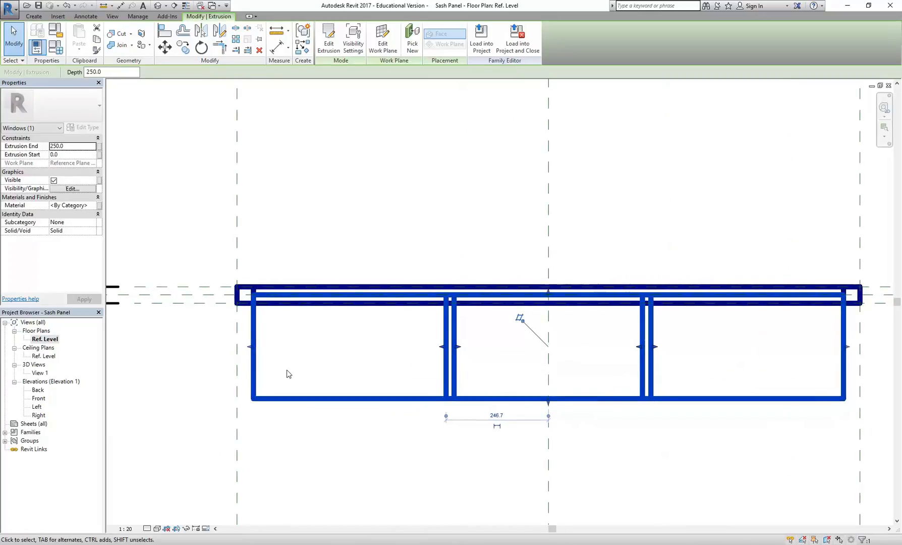
{"action": "middle_click_drag", "start_coordinate": [287, 373], "coordinate": [272, 361]}
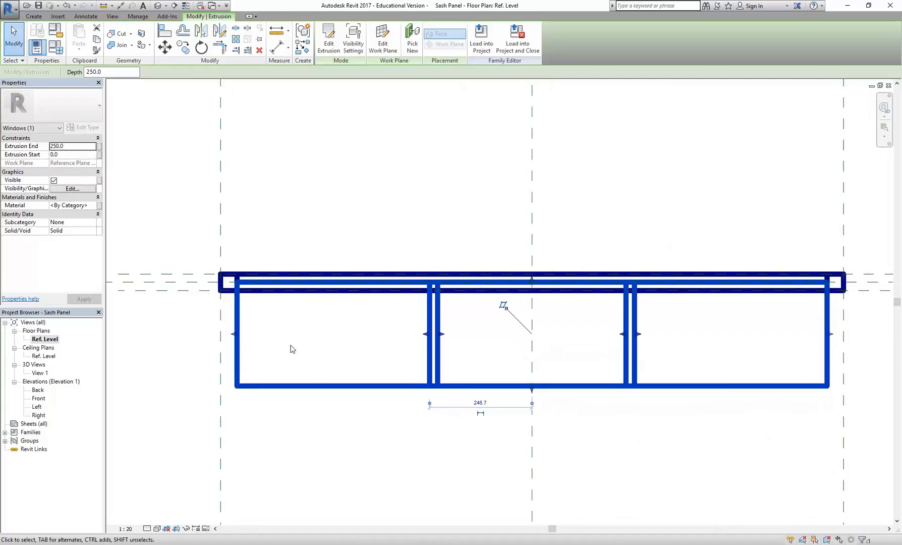
{"action": "scroll", "coordinate": [333, 205], "scroll_direction": "down", "scroll_amount": 1}
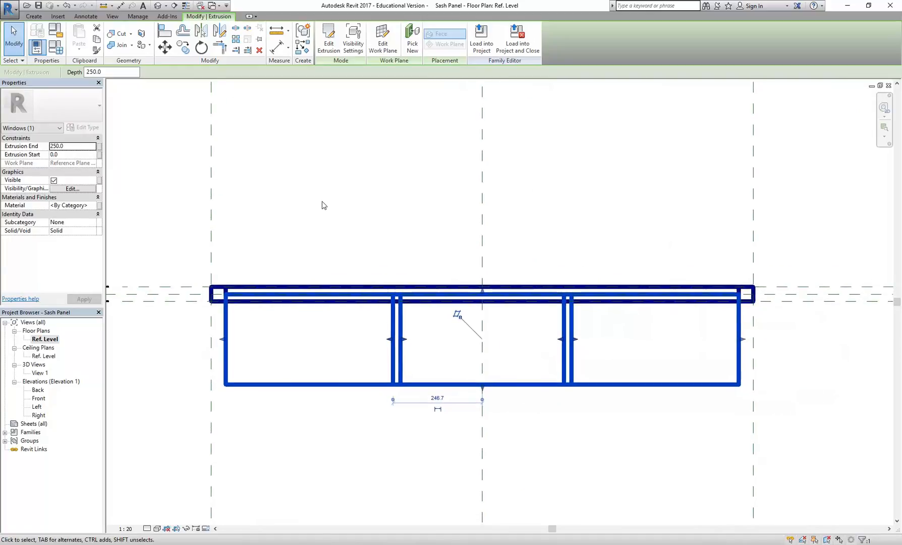
{"action": "middle_click_drag", "start_coordinate": [323, 205], "coordinate": [333, 210]}
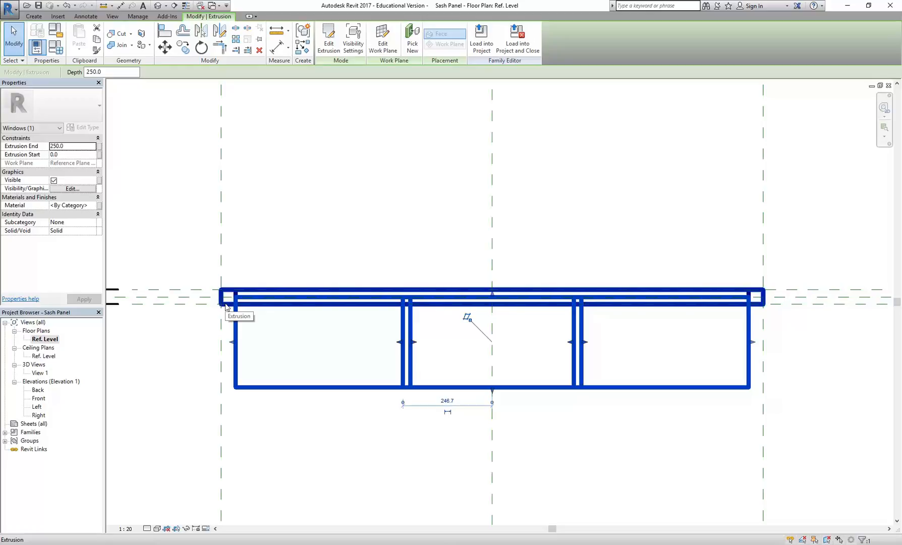
{"action": "left_click", "coordinate": [74, 155]}
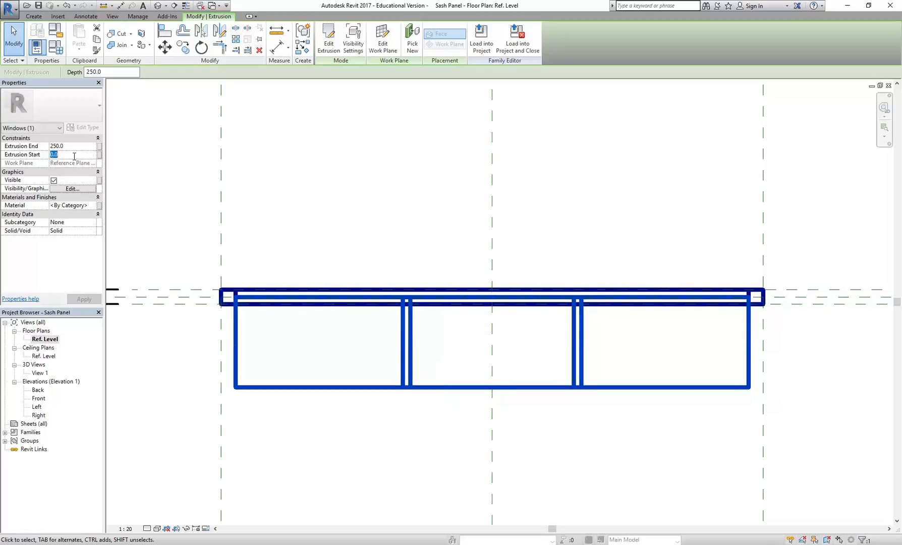
{"action": "left_click", "coordinate": [74, 147]}
{"action": "left_click", "coordinate": [71, 156]}
{"action": "type", "text": "-10"}
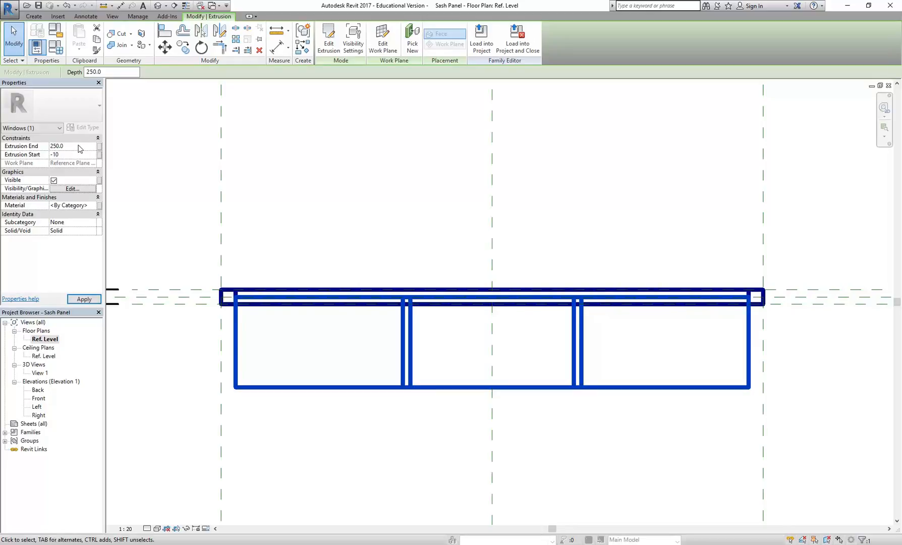
{"action": "left_click", "coordinate": [79, 146]}
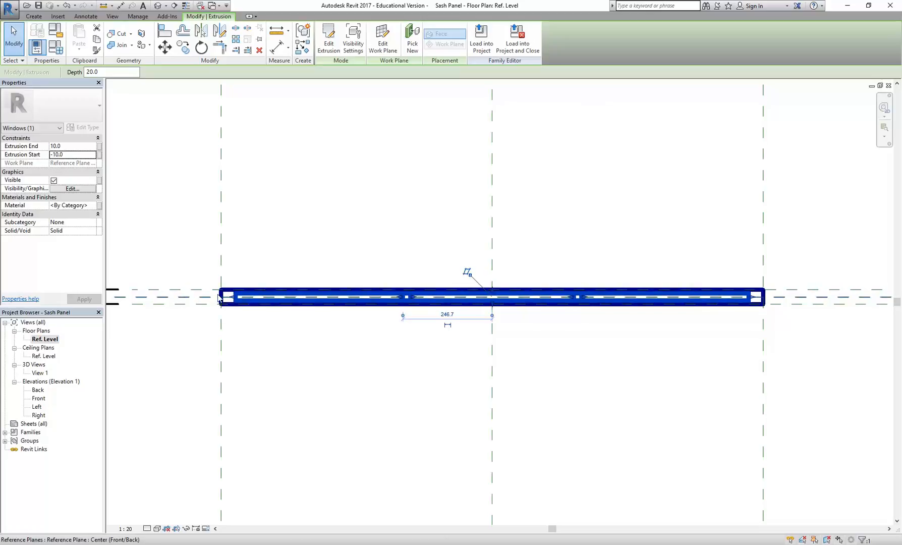
{"action": "scroll", "coordinate": [224, 297], "scroll_direction": "up", "scroll_amount": 8}
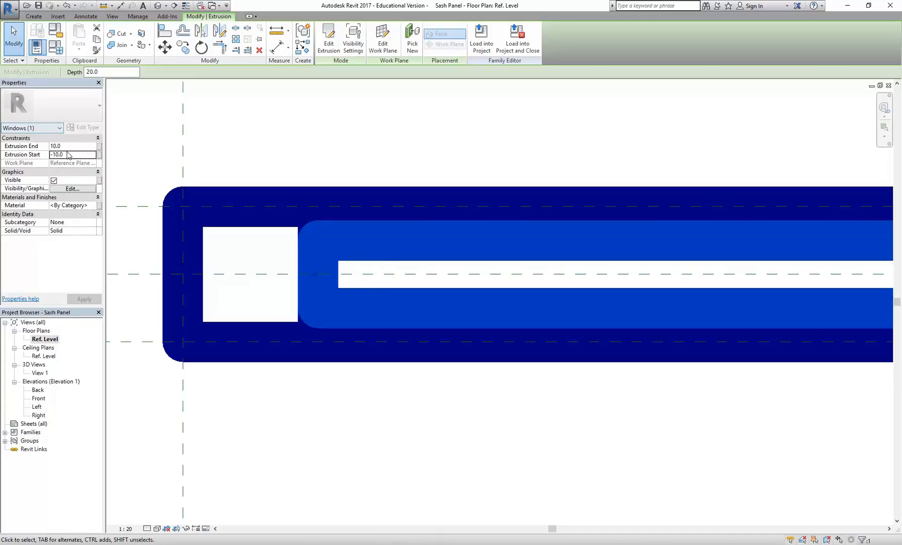
Open 3D View 1 and clear the selection to examine the sash panel with its glazing bars.
{"action": "double_click", "coordinate": [40, 373]}
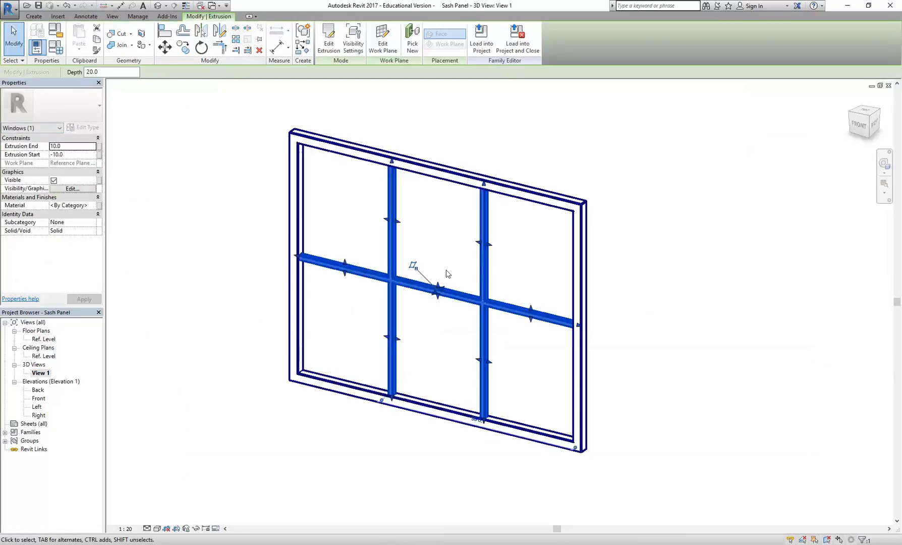
{"action": "left_click", "coordinate": [239, 437]}
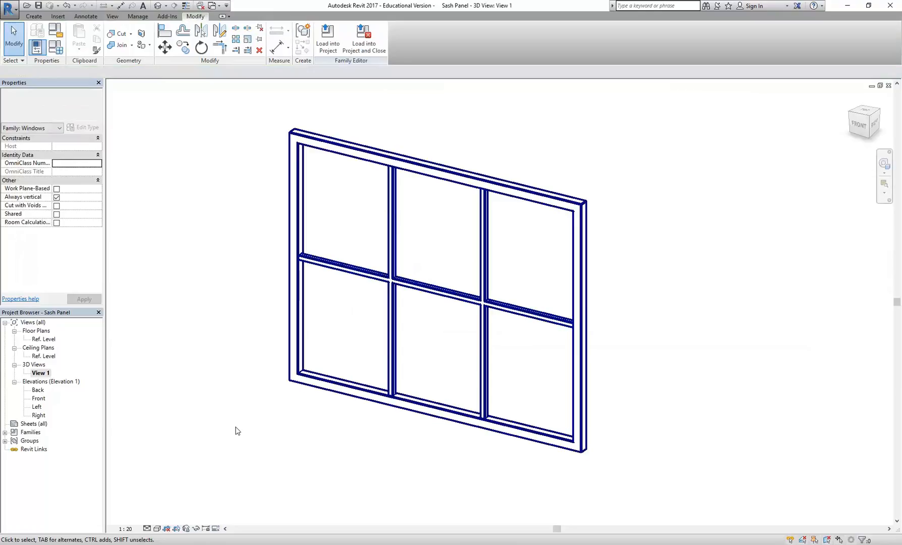
{"action": "middle_click_drag", "start_coordinate": [240, 368], "coordinate": [221, 379]}
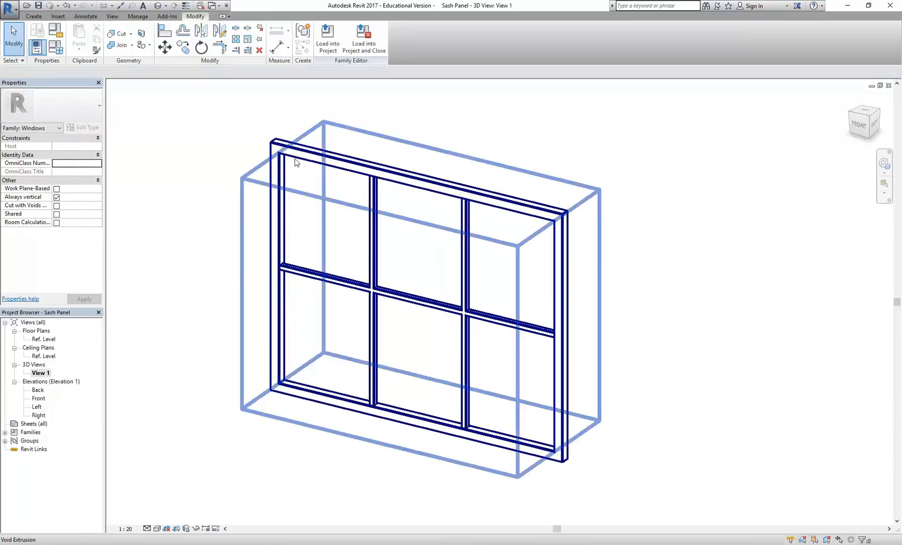
Load the Sash Panel family into 3 Panel Sash Window.rfa, overwriting the existing version.
{"action": "left_click", "coordinate": [328, 36]}
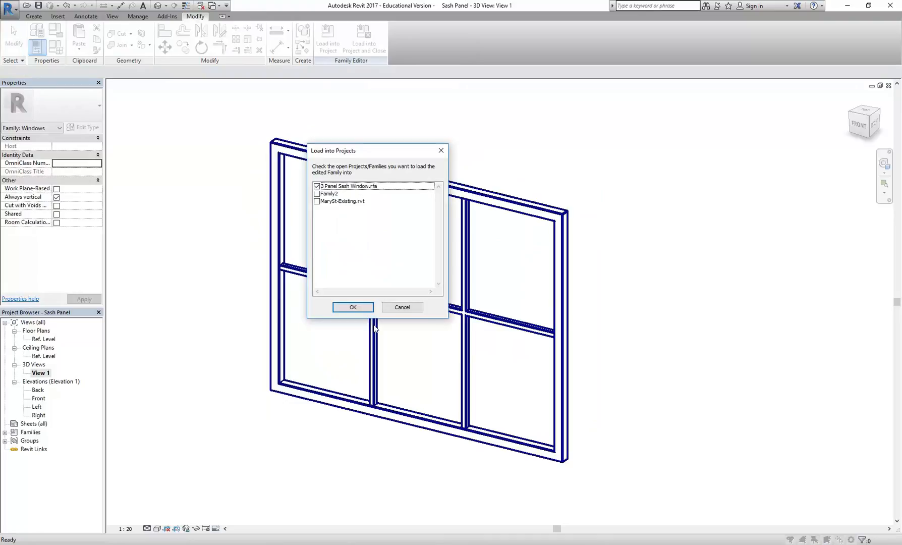
{"action": "left_click", "coordinate": [326, 188]}
{"action": "left_click", "coordinate": [353, 308]}
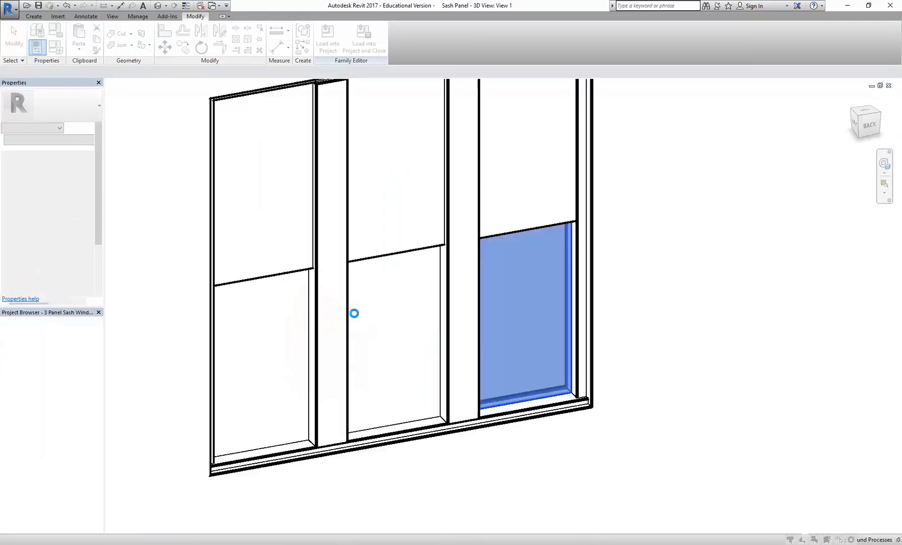
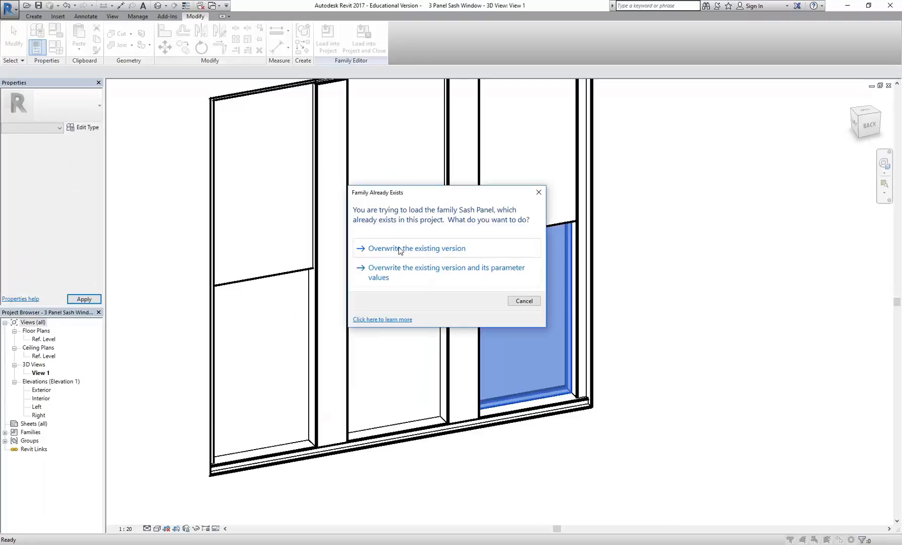
{"action": "left_click", "coordinate": [401, 249]}
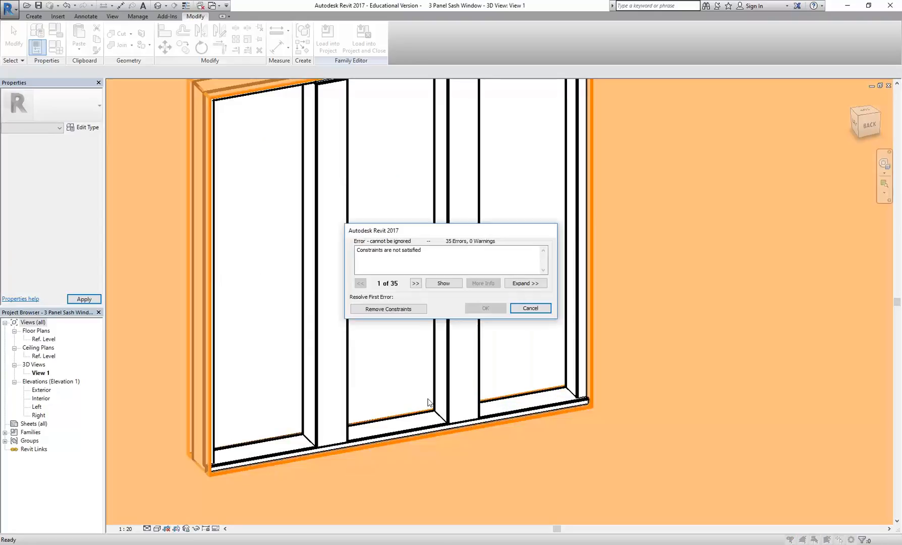
Resolve the loading errors by removing the unsatisfied constraints and deleting the Sash Panel type.
{"action": "left_click", "coordinate": [390, 310]}
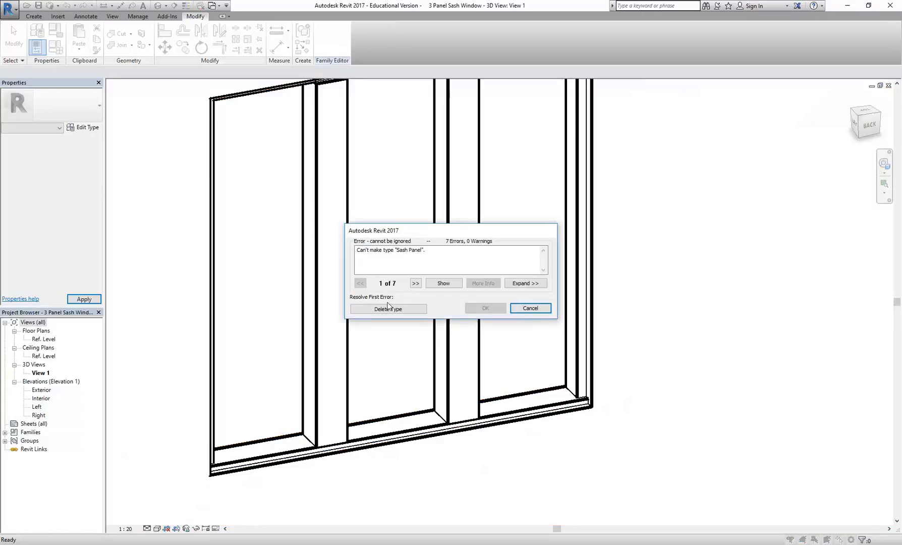
{"action": "left_click", "coordinate": [392, 309]}
{"action": "scroll", "coordinate": [415, 350], "scroll_direction": "down", "scroll_amount": 3}
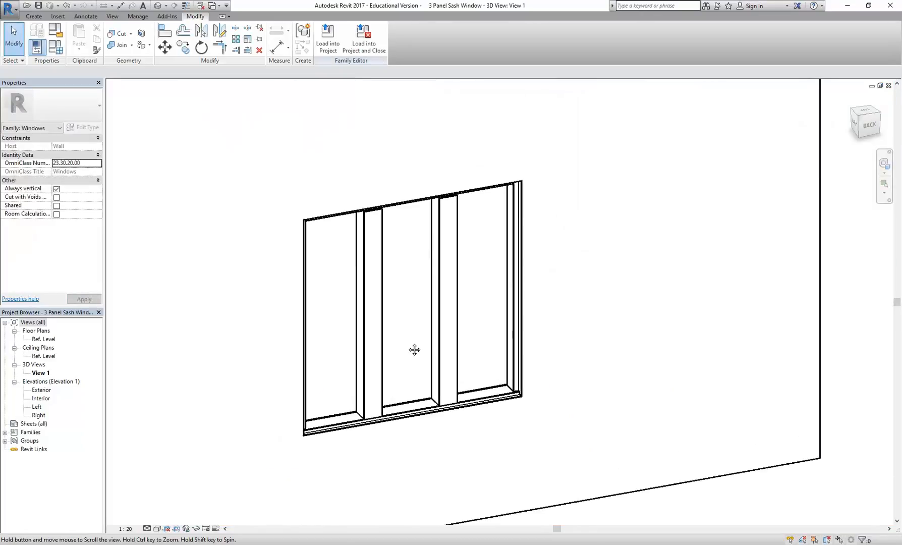
Open the 3 Panel Sash Window family's Ref. Level floor plan at the window opening.
{"action": "double_click", "coordinate": [43, 338]}
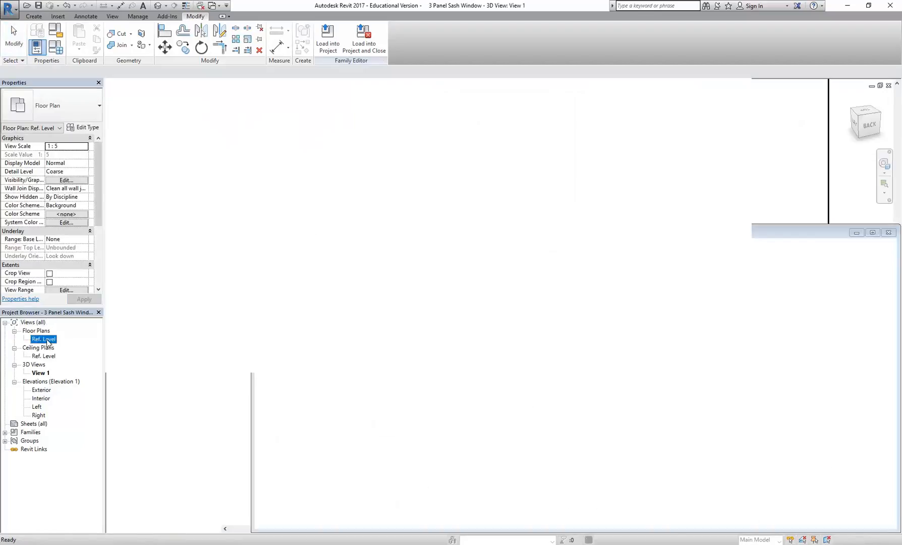
{"action": "middle_click_drag", "start_coordinate": [363, 283], "coordinate": [409, 296]}
{"action": "scroll", "coordinate": [385, 260], "scroll_direction": "up", "scroll_amount": 5}
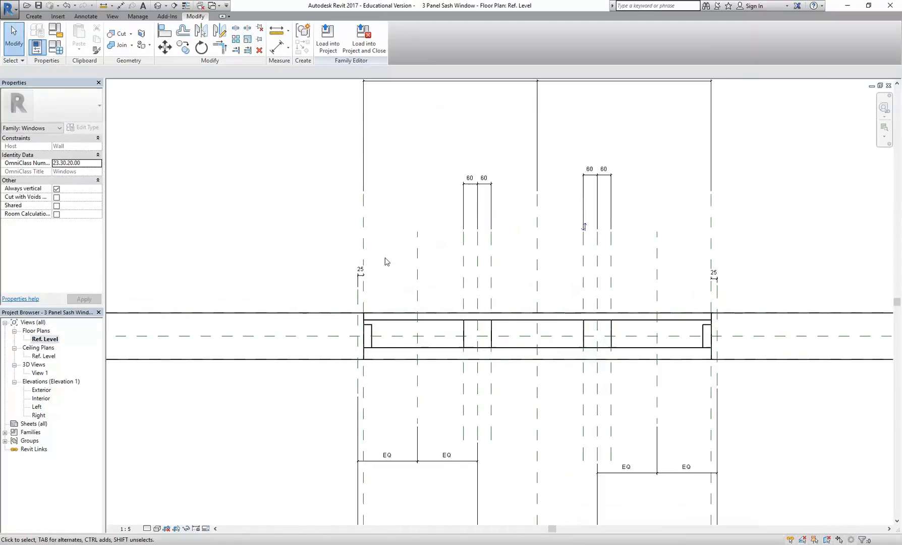
{"action": "middle_click_drag", "start_coordinate": [344, 256], "coordinate": [334, 258]}
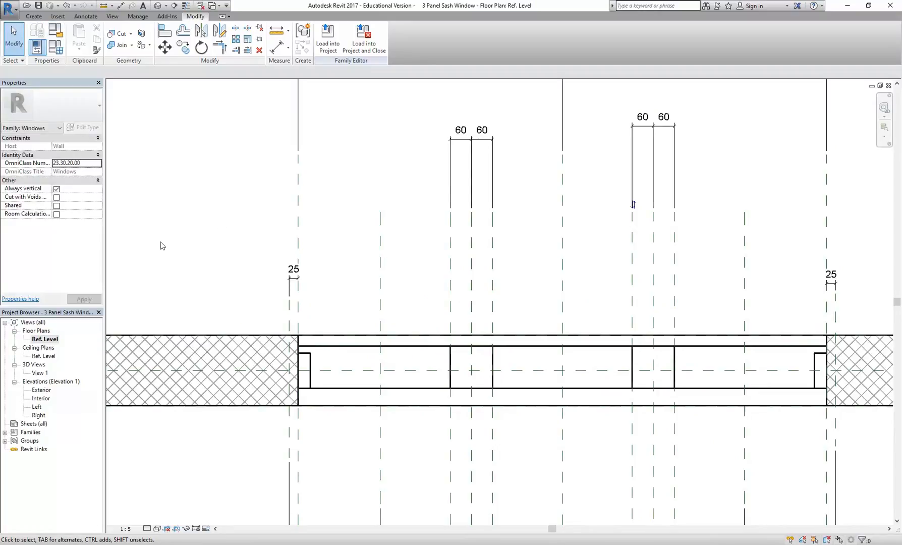
Try to load the Sash Panel family from the 2017 > CAD 3 folder as a component for the window family.
{"action": "left_click", "coordinate": [31, 16]}
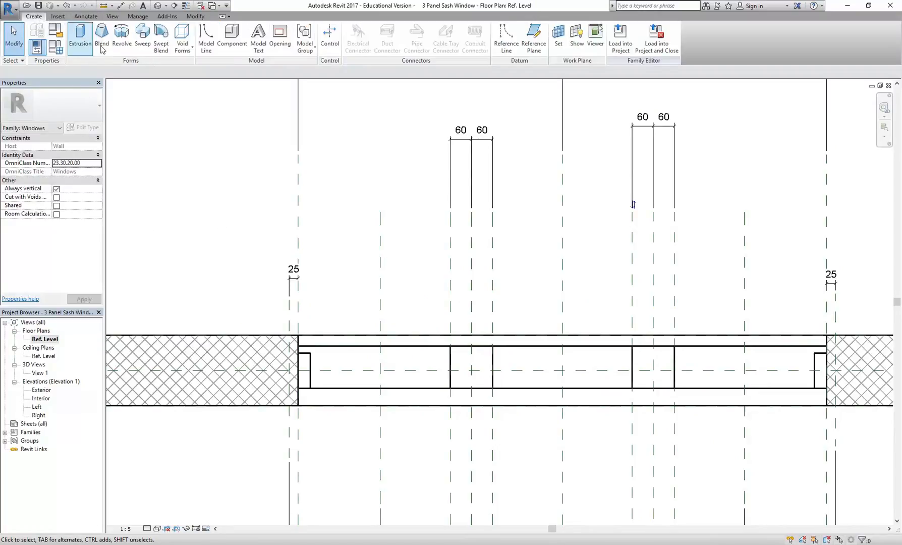
{"action": "left_click", "coordinate": [232, 36]}
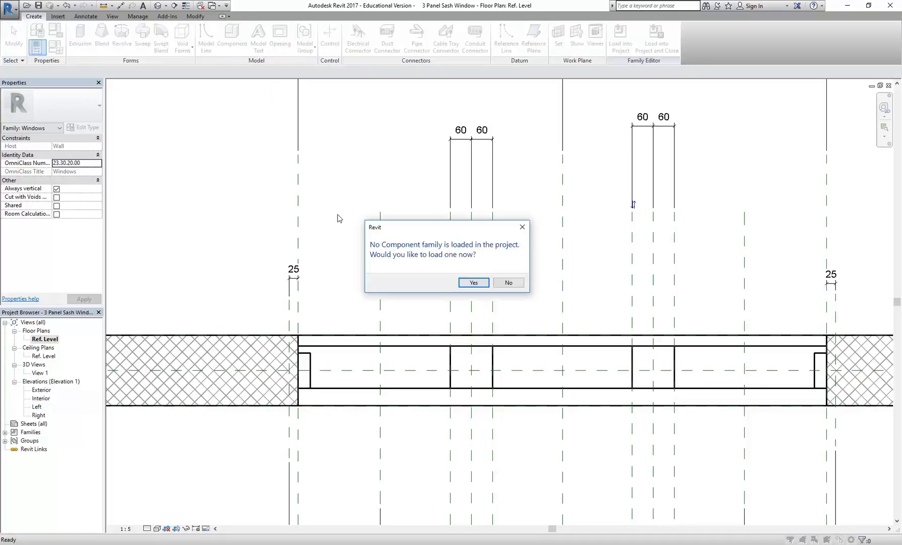
{"action": "left_click", "coordinate": [474, 283]}
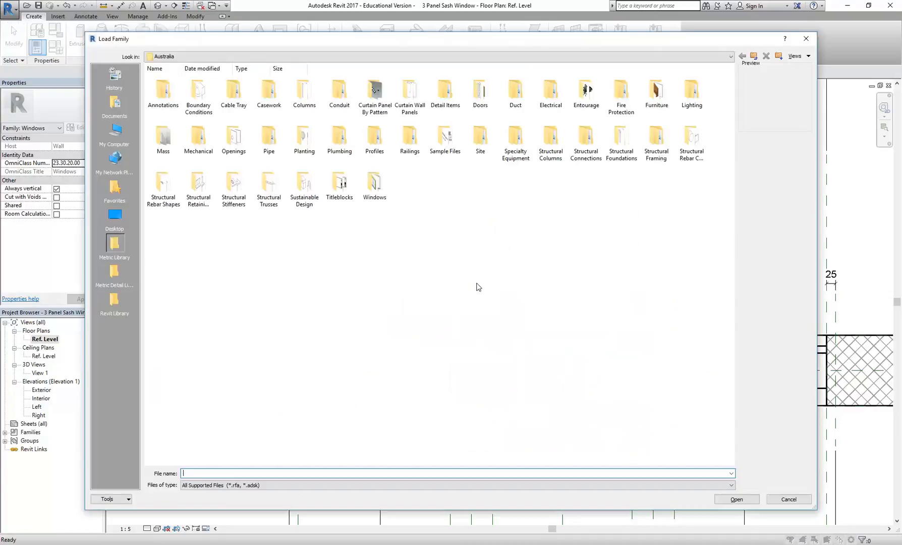
{"action": "left_click", "coordinate": [115, 301]}
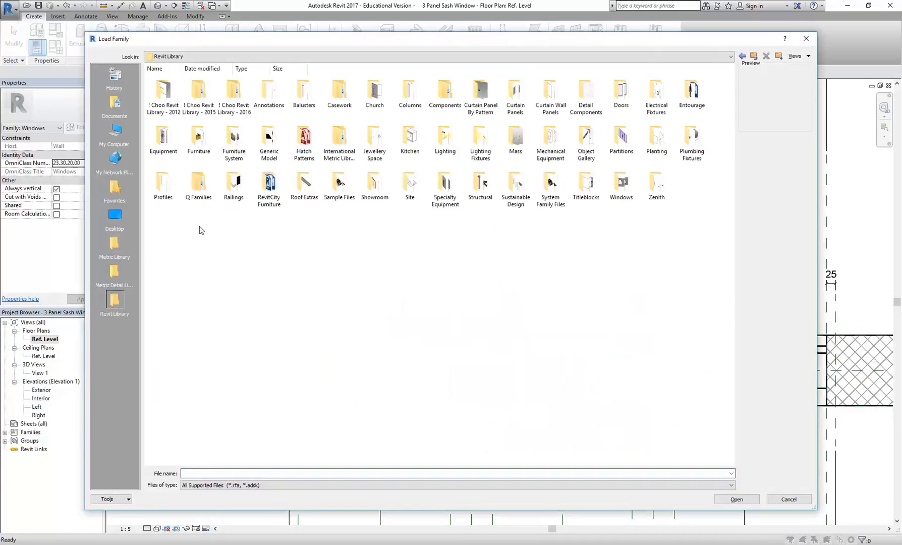
{"action": "left_click", "coordinate": [115, 132]}
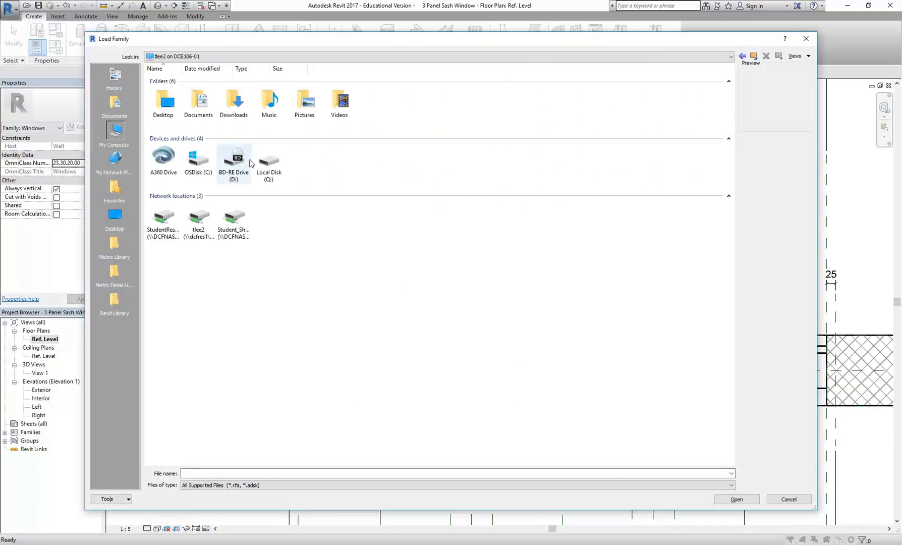
{"action": "left_click", "coordinate": [200, 218]}
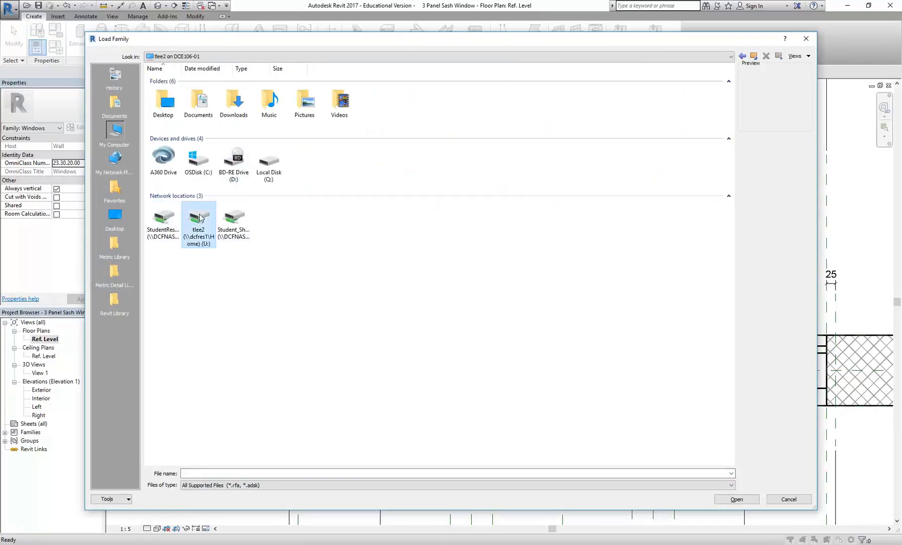
{"action": "double_click", "coordinate": [201, 216]}
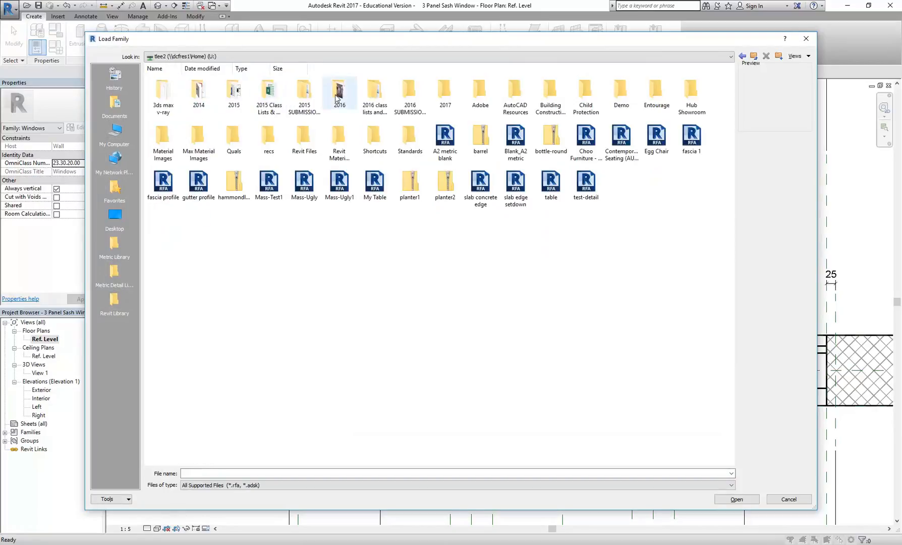
{"action": "double_click", "coordinate": [444, 92]}
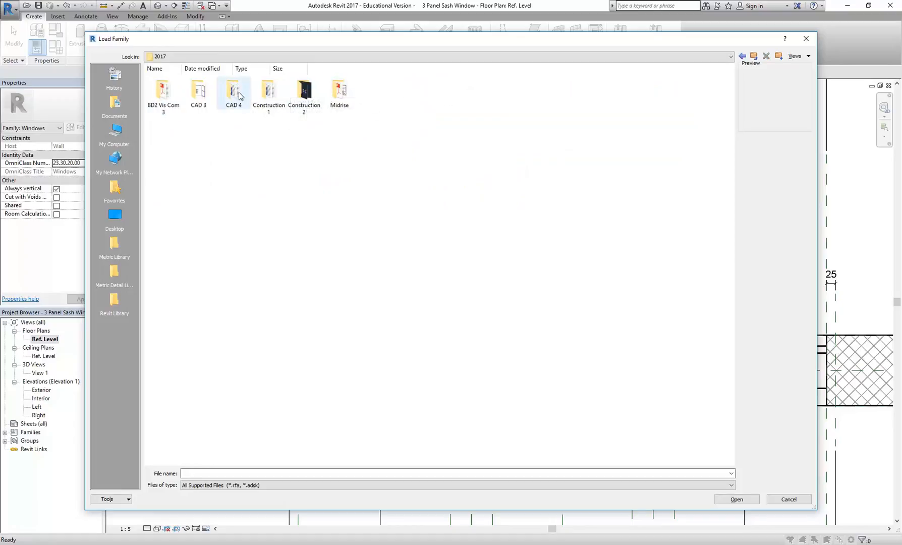
{"action": "double_click", "coordinate": [199, 93]}
{"action": "left_click", "coordinate": [373, 96]}
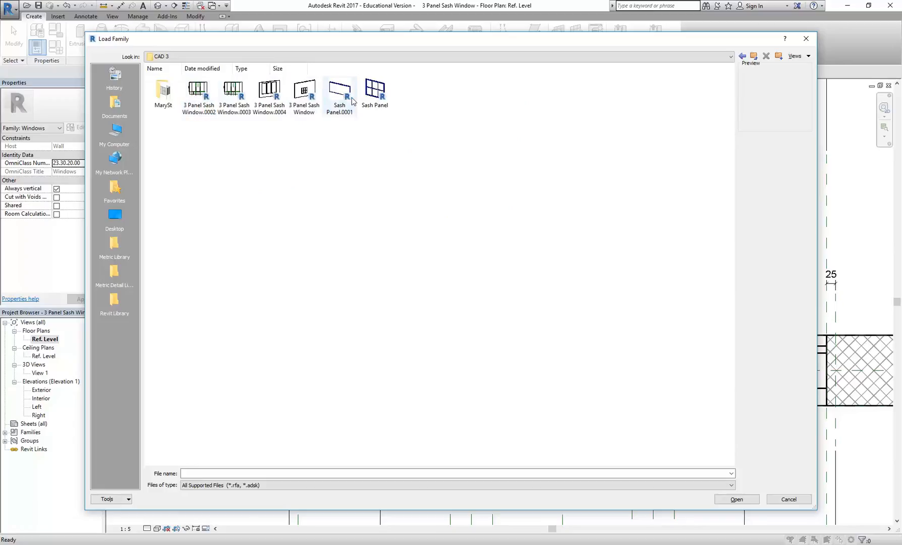
{"action": "double_click", "coordinate": [372, 91]}
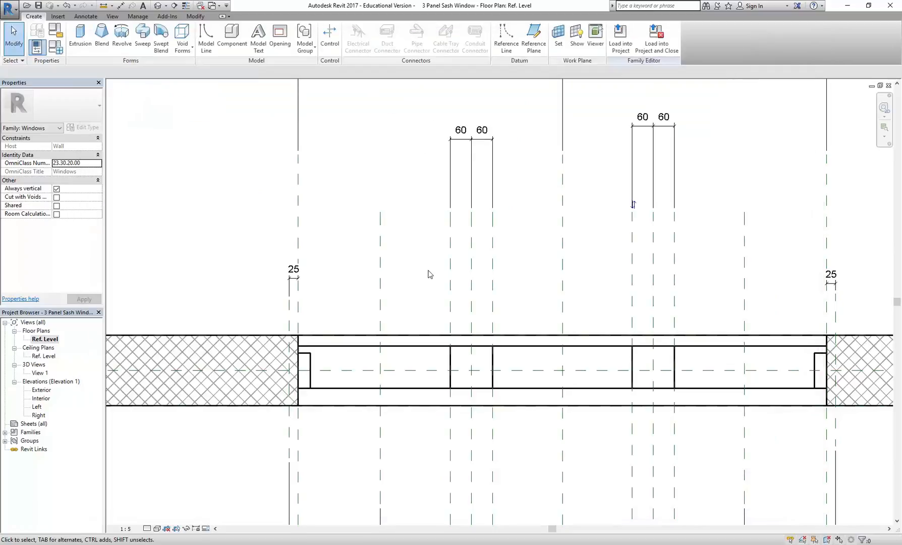
{"action": "left_click", "coordinate": [221, 45]}
{"action": "left_click", "coordinate": [474, 283]}
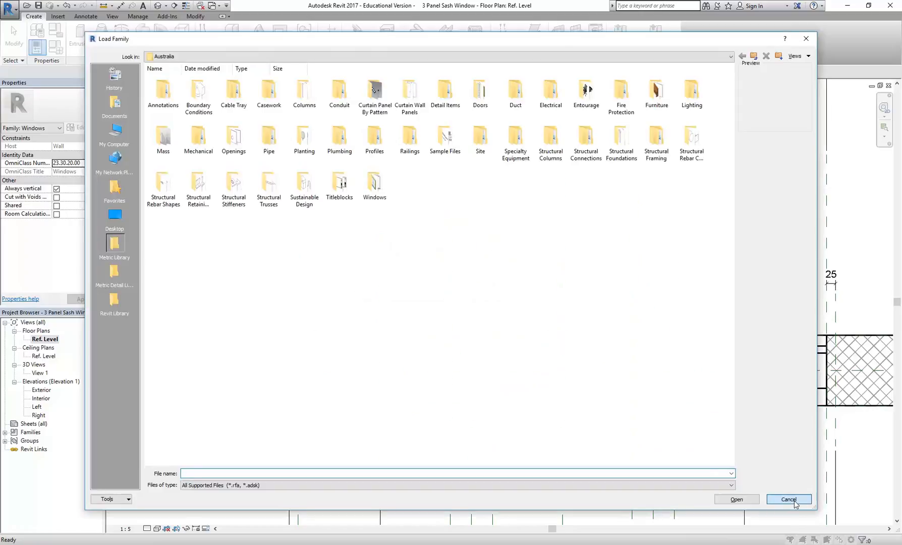
{"action": "left_click", "coordinate": [789, 499]}
{"action": "right_click", "coordinate": [328, 207]}
{"action": "left_click", "coordinate": [356, 216]}
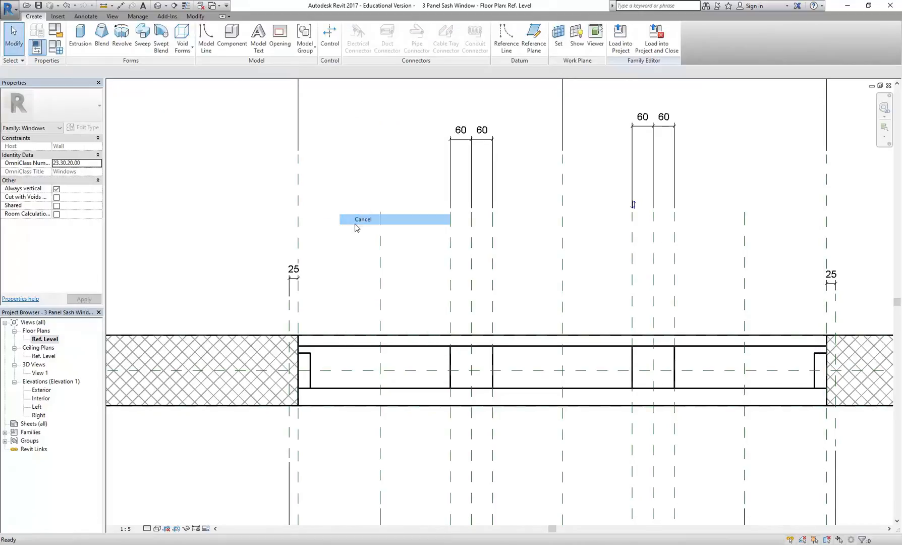
Switch to the Sash Panel family's 3D view and load the family into 3 Panel Sash Window.rfa again.
{"action": "left_click", "coordinate": [212, 6]}
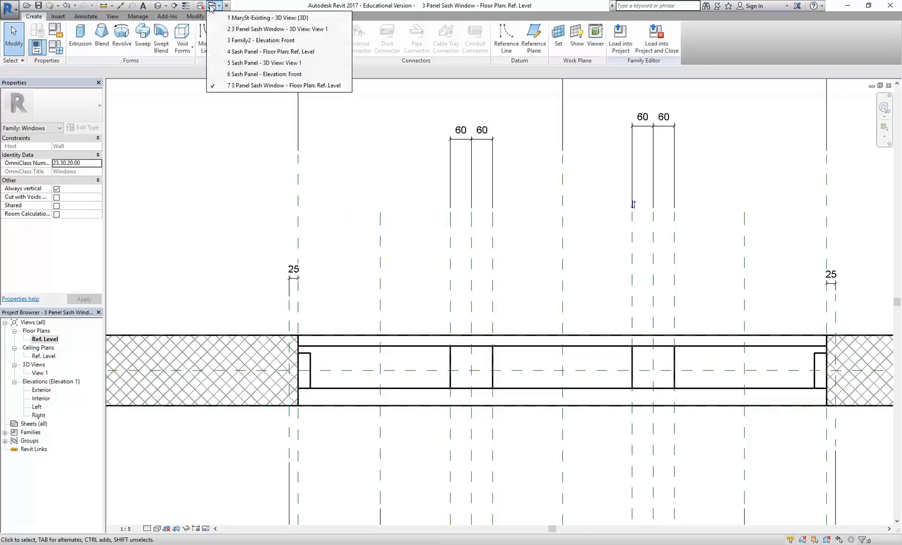
{"action": "left_click", "coordinate": [237, 62]}
{"action": "left_click", "coordinate": [328, 38]}
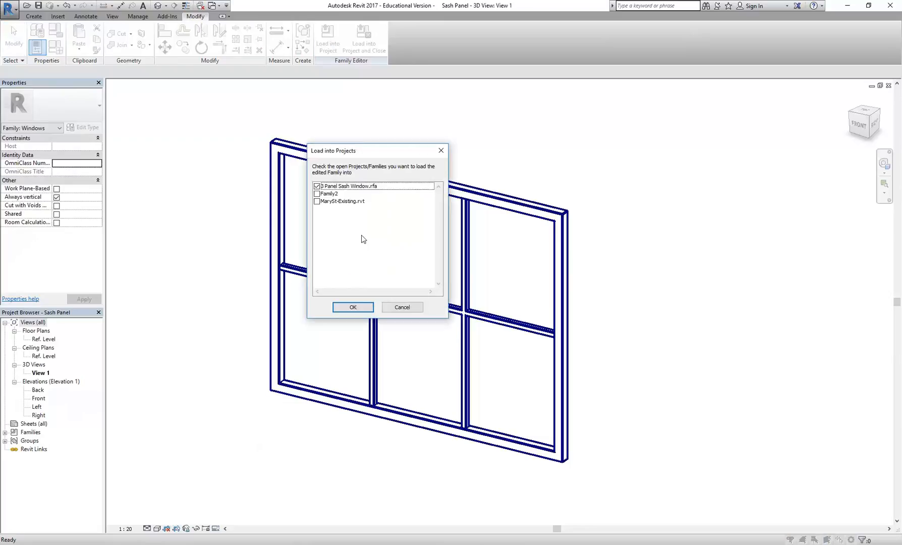
{"action": "left_click", "coordinate": [353, 307]}
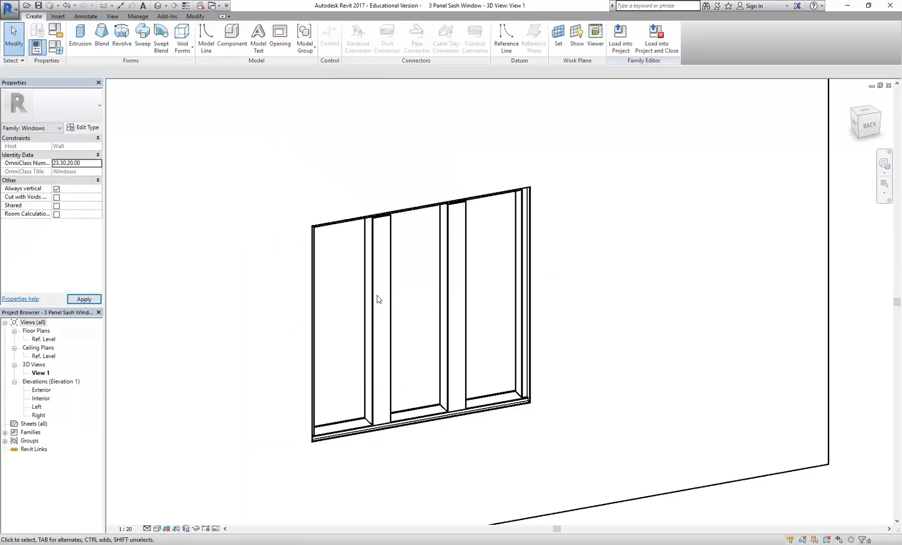
{"action": "scroll", "coordinate": [412, 353], "scroll_direction": "down", "scroll_amount": 3}
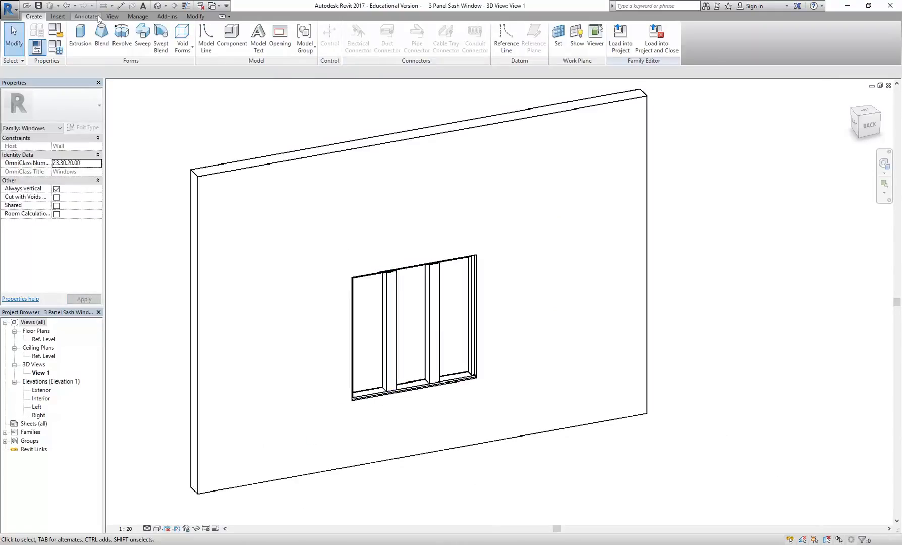
{"action": "left_click", "coordinate": [232, 36]}
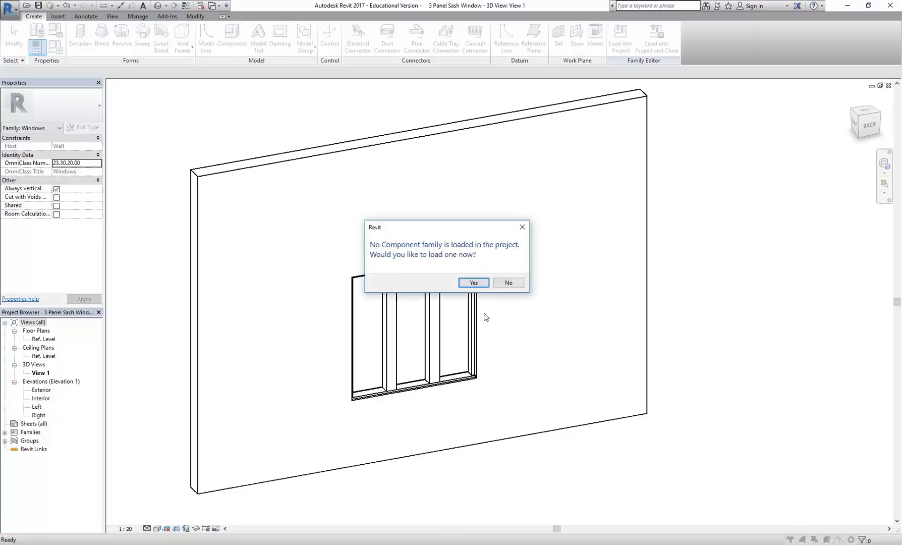
{"action": "left_click", "coordinate": [476, 286]}
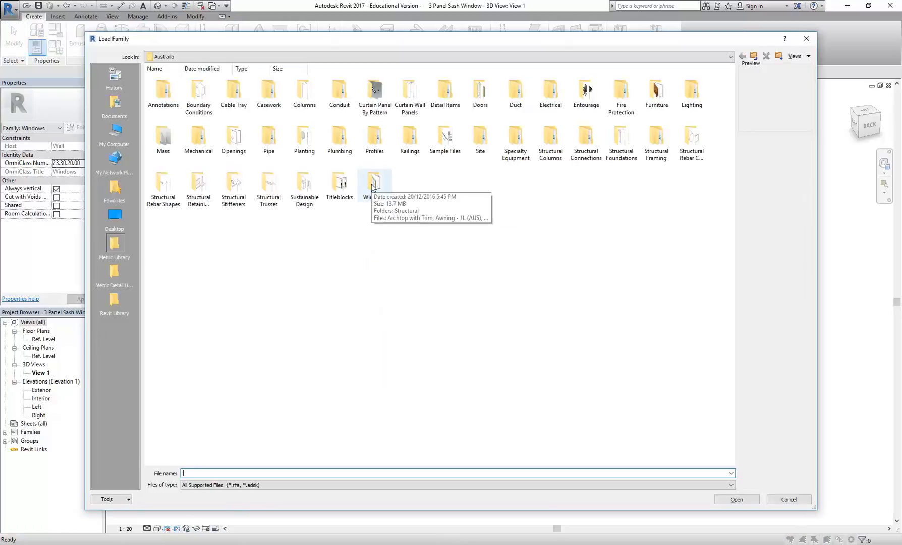
{"action": "left_click", "coordinate": [115, 302]}
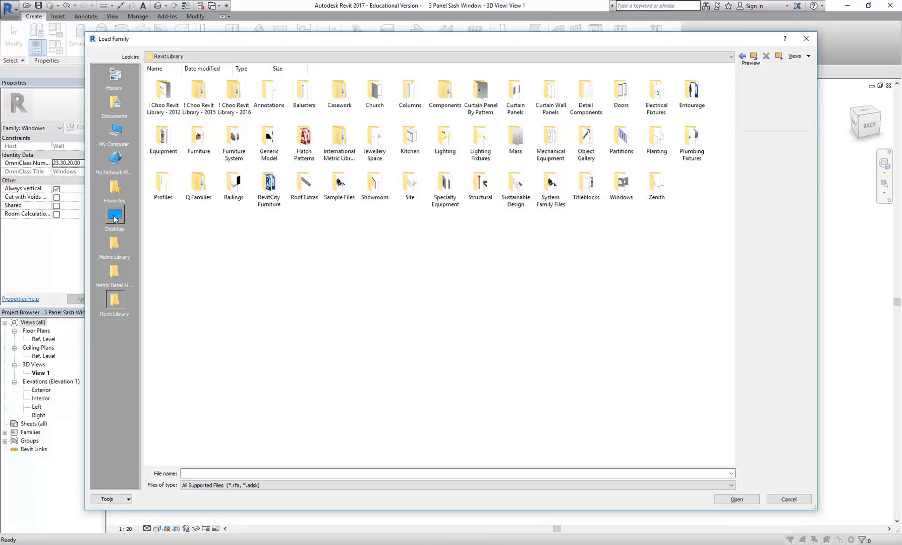
{"action": "left_click", "coordinate": [115, 132]}
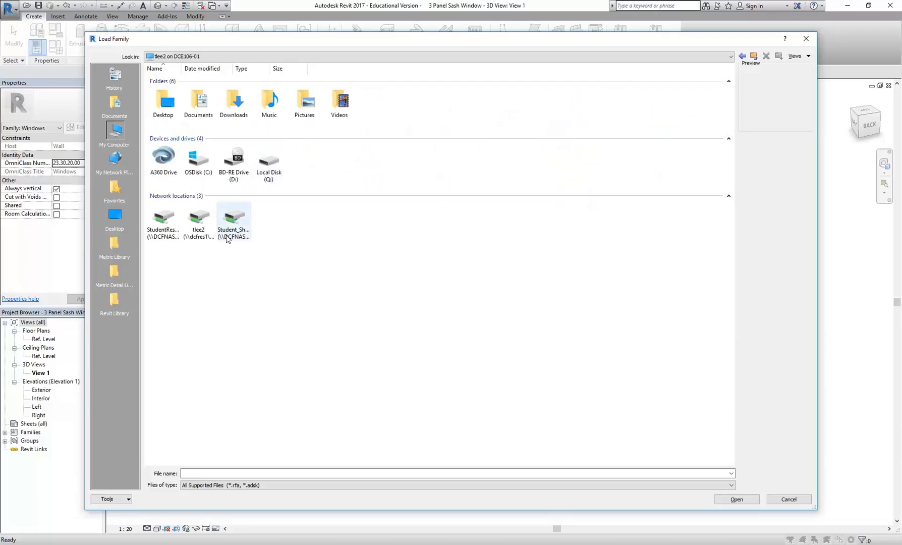
{"action": "left_click", "coordinate": [788, 499]}
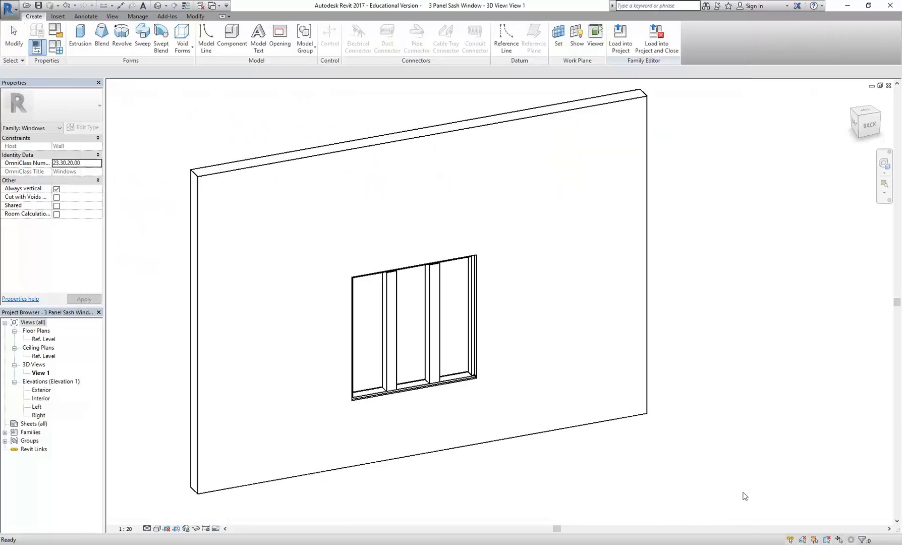
Restore the deleted sash panels in the 3 Panel Sash Window family by undoing the last changes and redoing one.
{"action": "scroll", "coordinate": [409, 355], "scroll_direction": "up", "scroll_amount": 3}
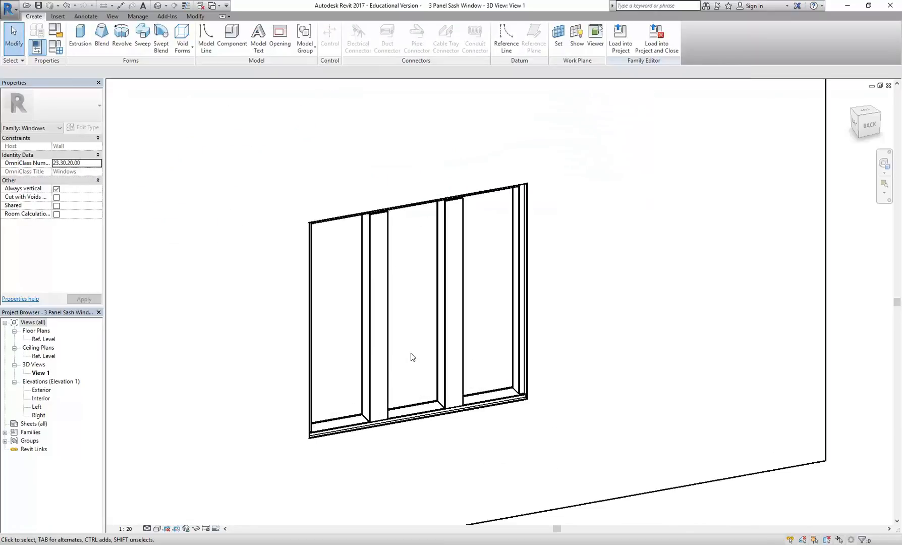
{"action": "left_click", "coordinate": [67, 6]}
{"action": "left_click", "coordinate": [67, 5]}
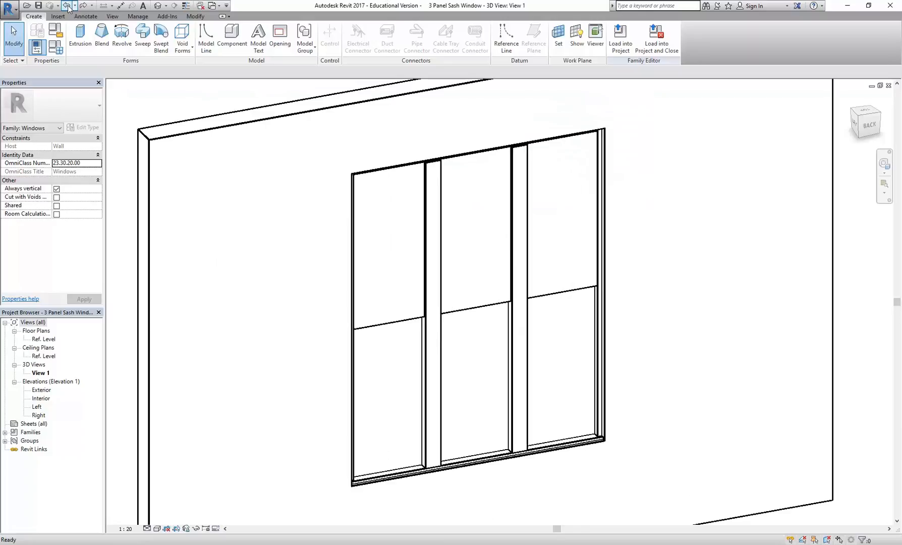
{"action": "left_click", "coordinate": [84, 7]}
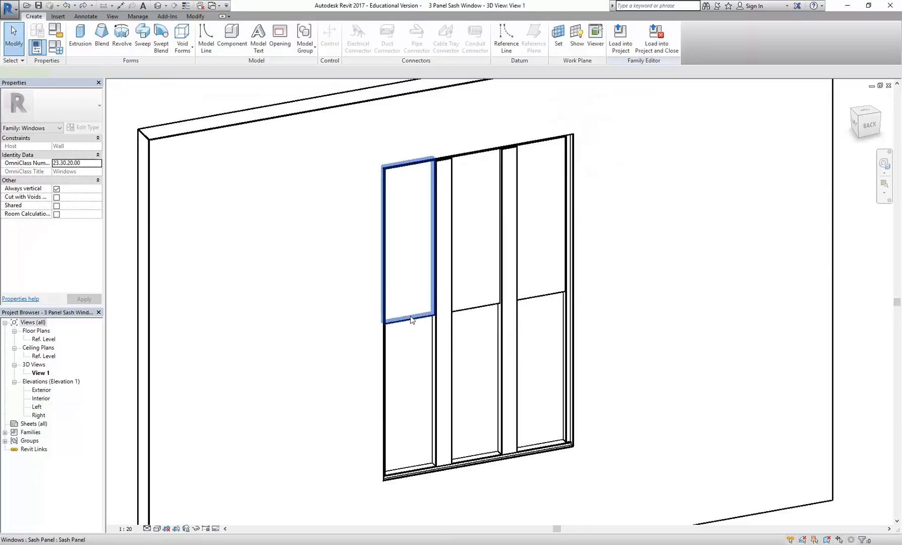
{"action": "left_click", "coordinate": [429, 197]}
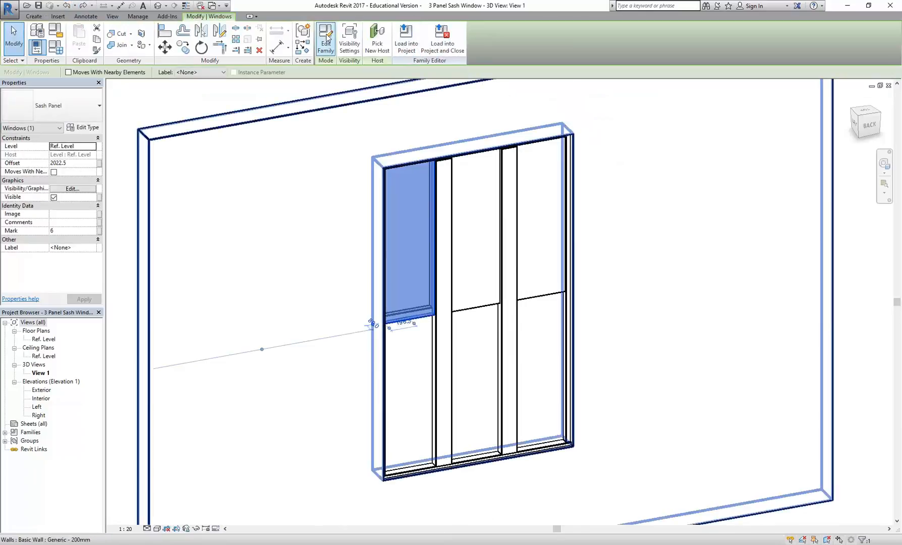
{"action": "left_click", "coordinate": [289, 274]}
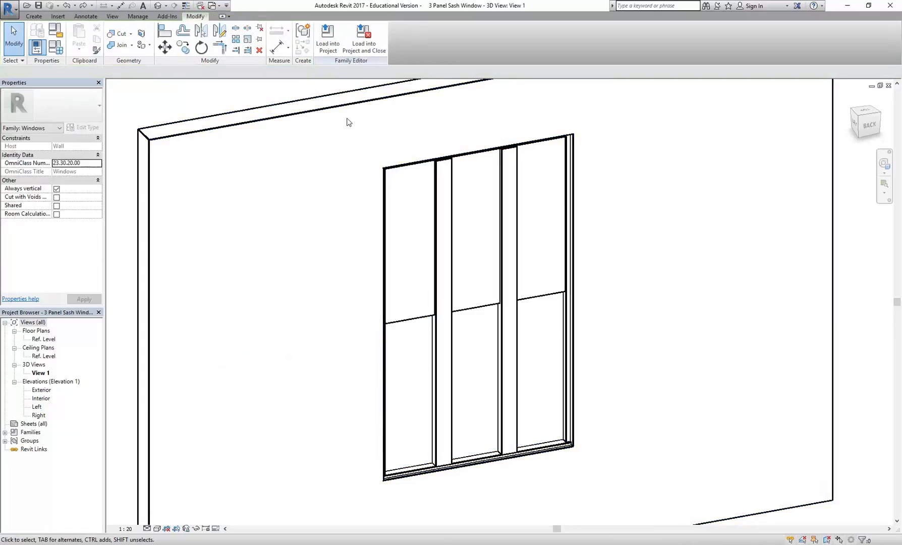
Set the Sash Panel family's Width to 1200 mm from its 3D view, removing the violated equality constraints.
{"action": "left_click", "coordinate": [216, 7]}
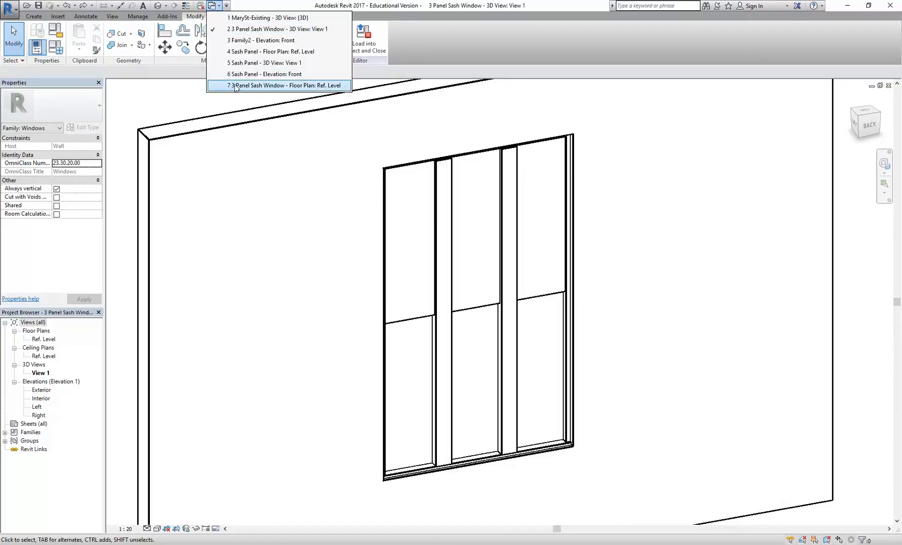
{"action": "left_click", "coordinate": [235, 63]}
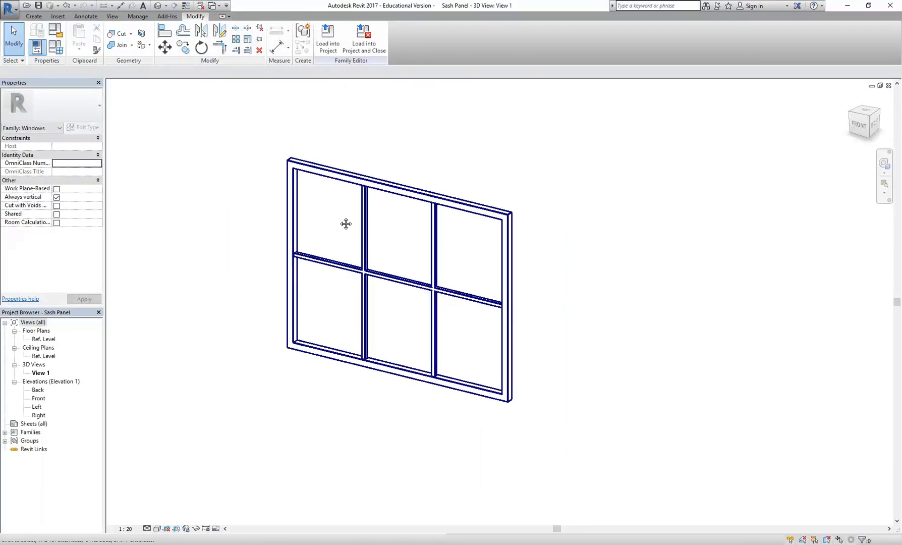
{"action": "middle_click_drag", "start_coordinate": [341, 221], "coordinate": [386, 218], "text": "shift"}
{"action": "scroll", "coordinate": [322, 199], "scroll_direction": "up", "scroll_amount": 2}
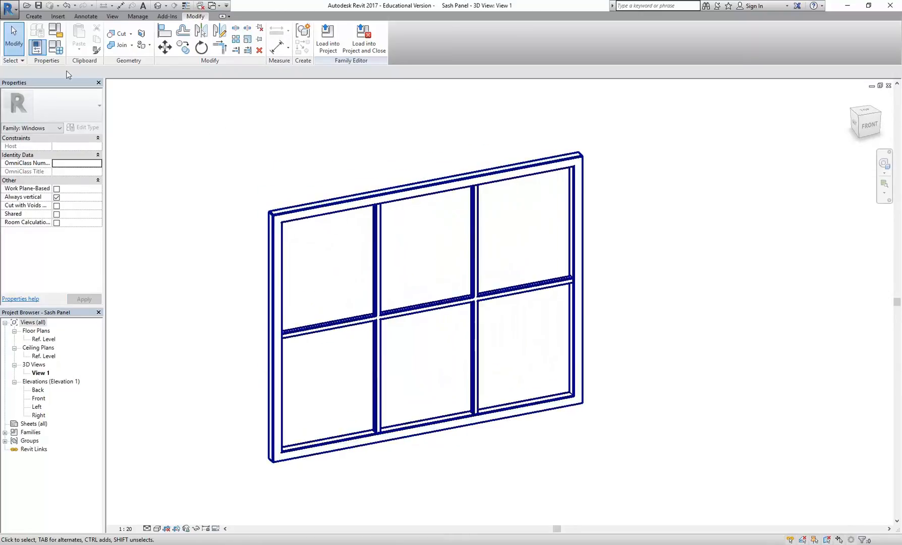
{"action": "left_click", "coordinate": [56, 47]}
{"action": "left_click", "coordinate": [164, 159]}
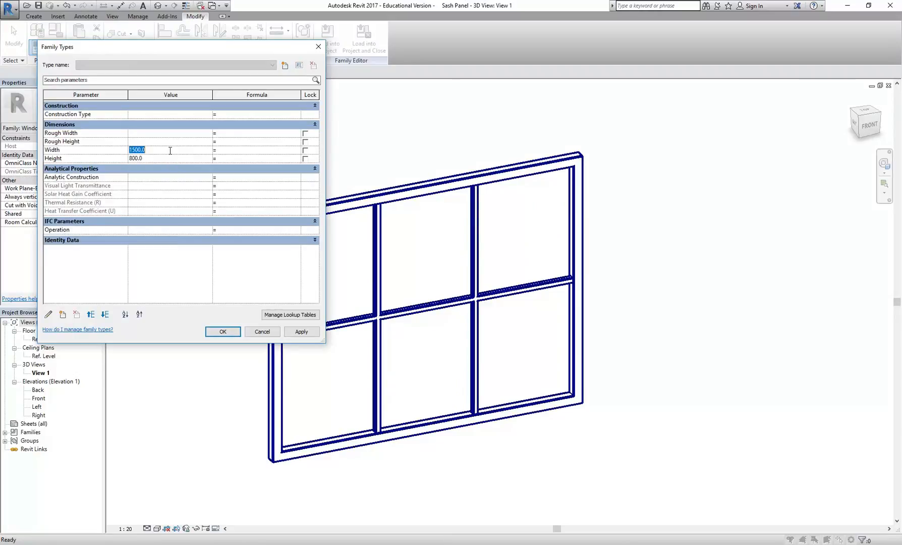
{"action": "left_click", "coordinate": [301, 332]}
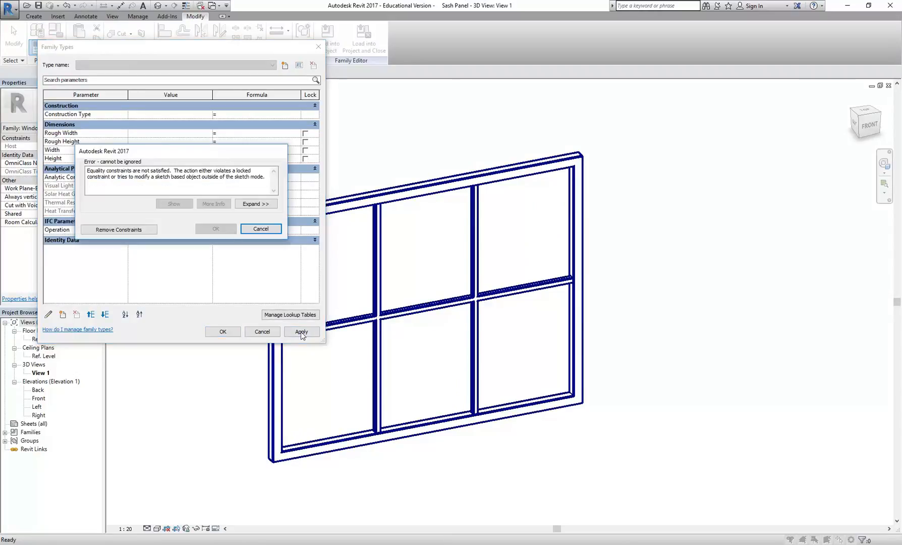
{"action": "left_click", "coordinate": [151, 229]}
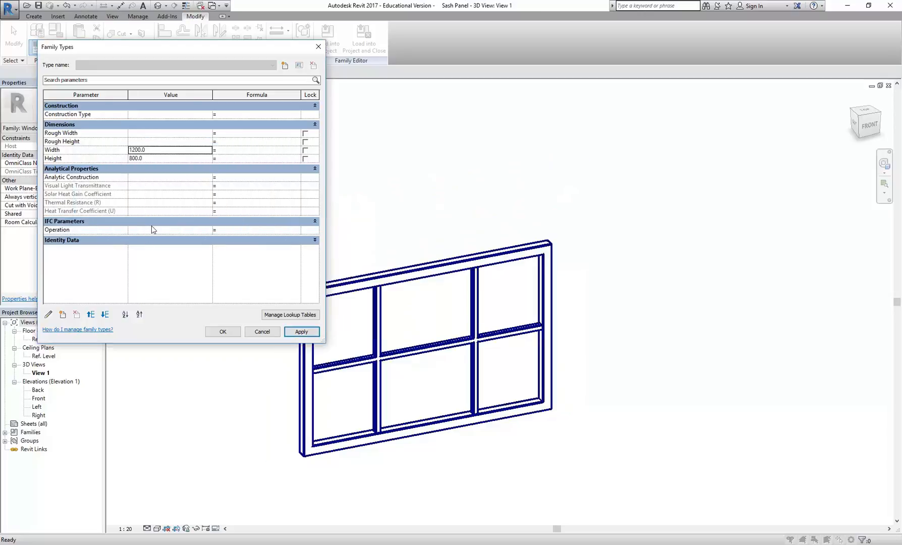
{"action": "left_click", "coordinate": [235, 333]}
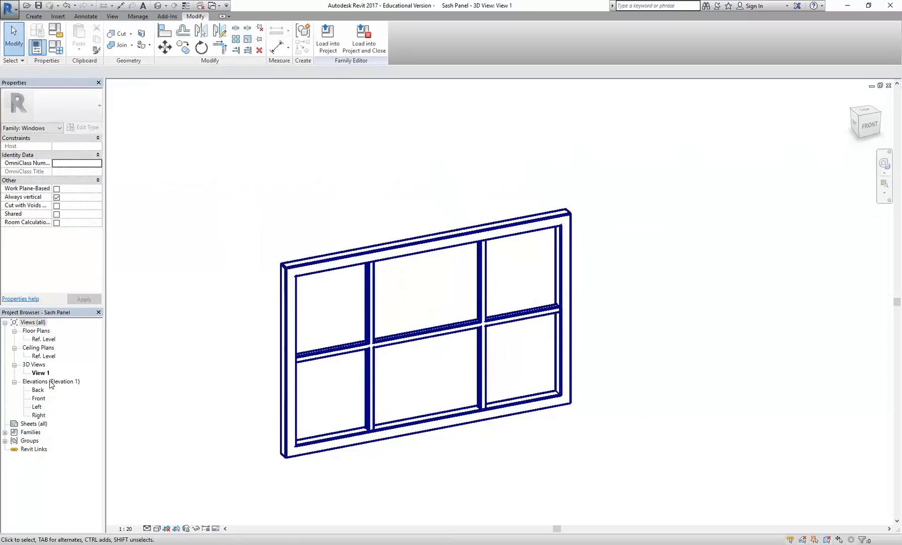
Check the Sash Panel family in the Front elevation, and open the Ref. Level floor plan around the whole panel.
{"action": "double_click", "coordinate": [39, 398]}
{"action": "scroll", "coordinate": [407, 280], "scroll_direction": "up", "scroll_amount": 3}
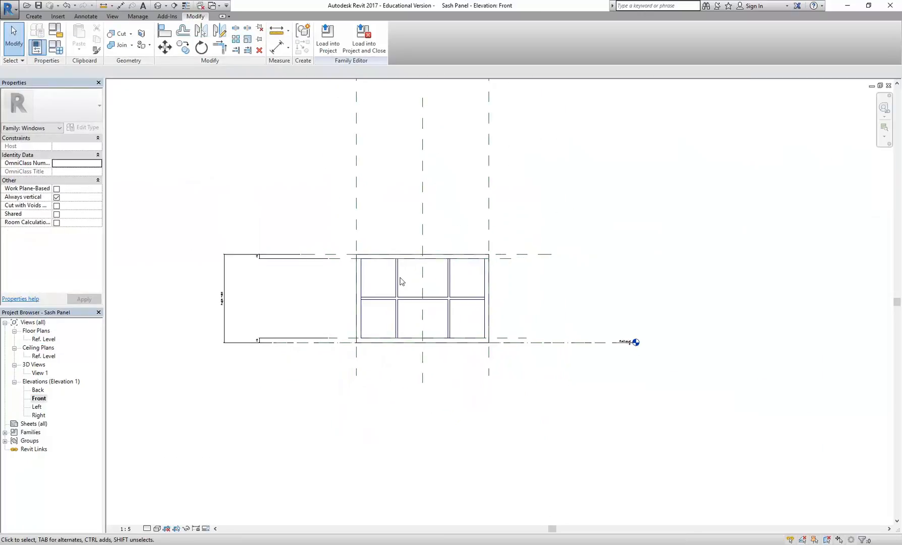
{"action": "scroll", "coordinate": [396, 291], "scroll_direction": "up", "scroll_amount": 1}
{"action": "double_click", "coordinate": [45, 332]}
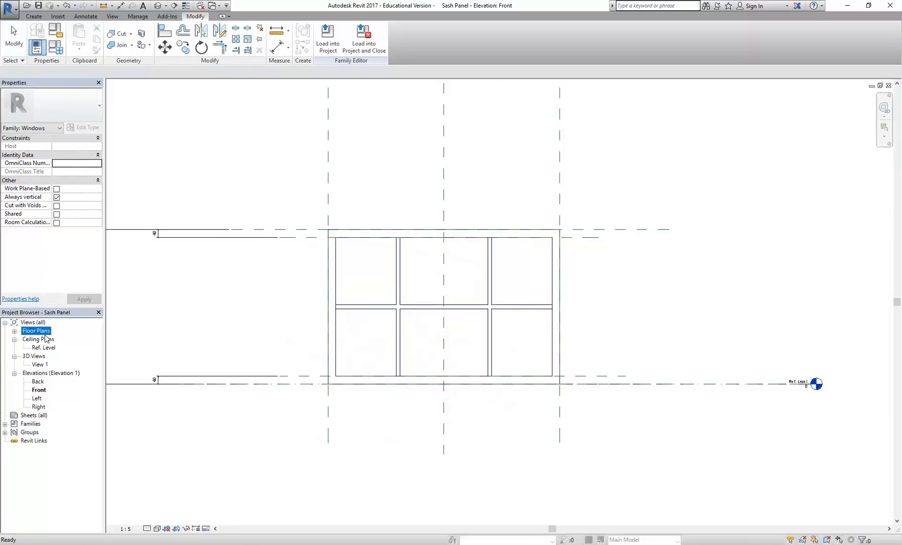
{"action": "double_click", "coordinate": [41, 334]}
{"action": "double_click", "coordinate": [45, 339]}
{"action": "scroll", "coordinate": [388, 288], "scroll_direction": "down", "scroll_amount": 3}
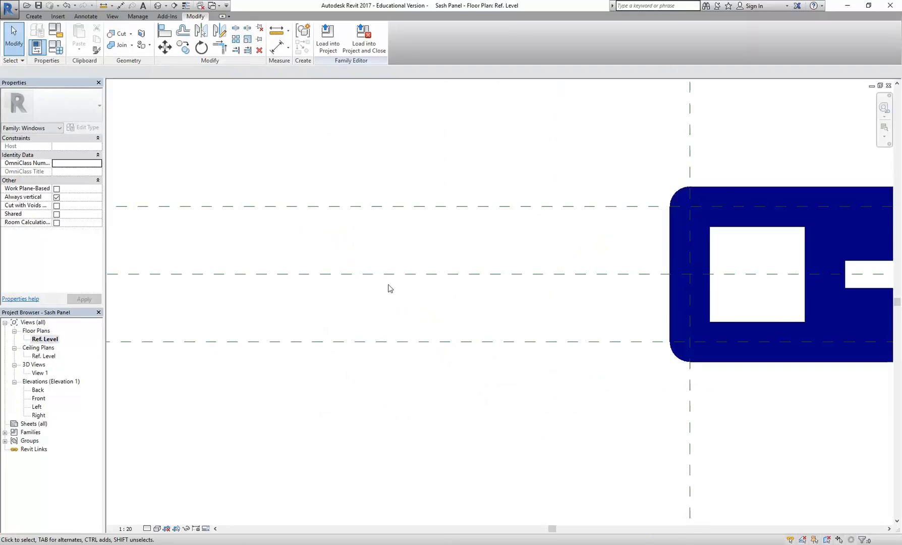
{"action": "scroll", "coordinate": [576, 301], "scroll_direction": "down", "scroll_amount": 10}
{"action": "middle_click_drag", "start_coordinate": [578, 303], "coordinate": [369, 288]}
{"action": "scroll", "coordinate": [483, 321], "scroll_direction": "down", "scroll_amount": 1}
{"action": "middle_click_drag", "start_coordinate": [483, 322], "coordinate": [352, 335]}
{"action": "scroll", "coordinate": [353, 339], "scroll_direction": "up", "scroll_amount": 2}
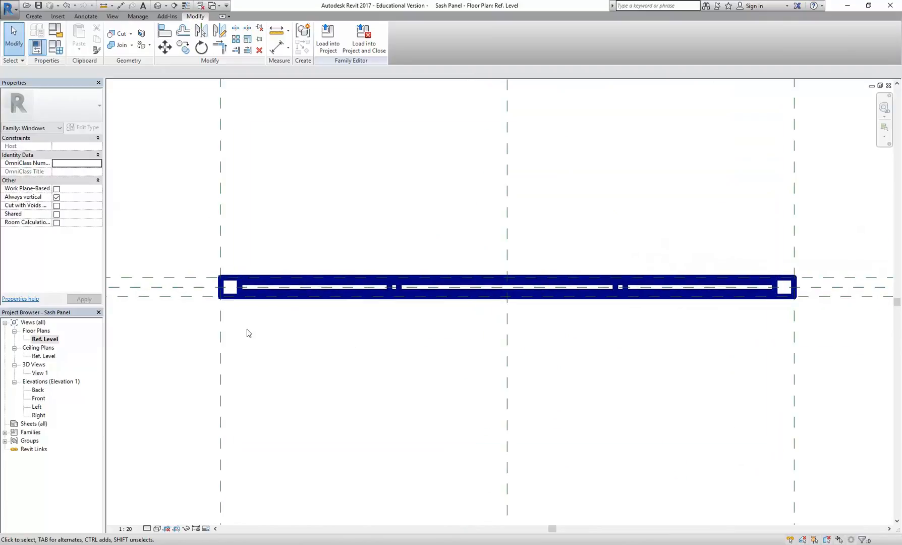
Examine the void extrusion's sketch and its edge constraints in the floor plan, leaving the sketch without changes.
{"action": "left_click", "coordinate": [237, 306]}
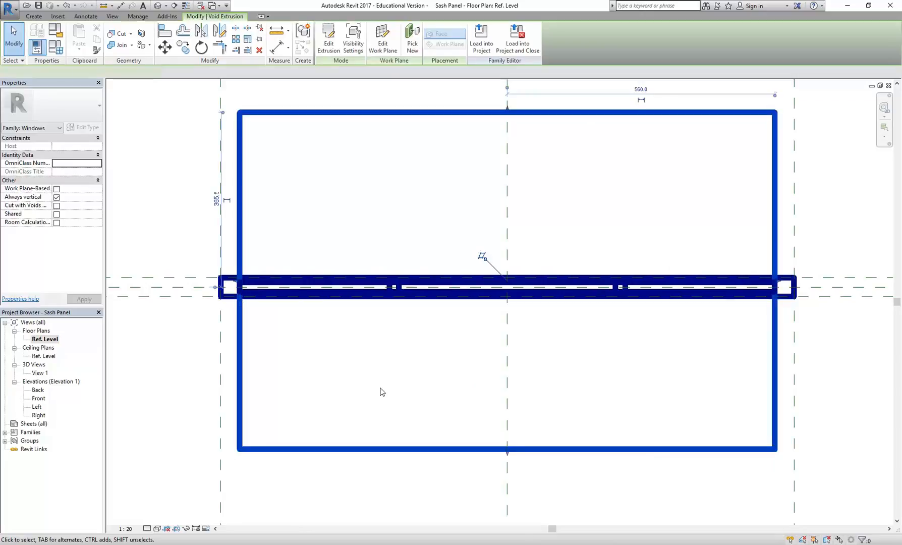
{"action": "scroll", "coordinate": [356, 412], "scroll_direction": "down", "scroll_amount": 4}
{"action": "middle_click_drag", "start_coordinate": [356, 412], "coordinate": [346, 420]}
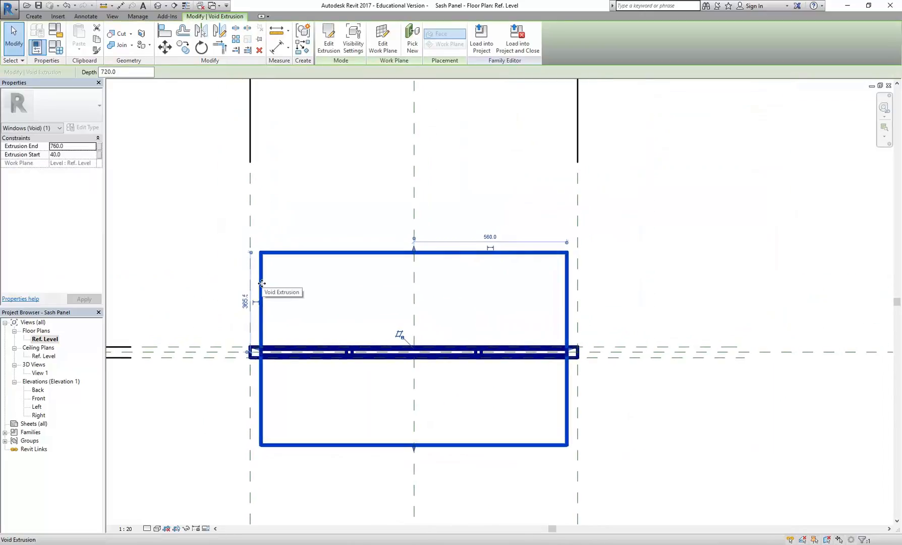
{"action": "left_click", "coordinate": [328, 38]}
{"action": "scroll", "coordinate": [325, 298], "scroll_direction": "down", "scroll_amount": 2}
{"action": "middle_click_drag", "start_coordinate": [325, 251], "coordinate": [328, 272]}
{"action": "scroll", "coordinate": [309, 318], "scroll_direction": "up", "scroll_amount": 3}
{"action": "middle_click_drag", "start_coordinate": [265, 326], "coordinate": [264, 291]}
{"action": "scroll", "coordinate": [286, 320], "scroll_direction": "up", "scroll_amount": 3}
{"action": "scroll", "coordinate": [285, 343], "scroll_direction": "down", "scroll_amount": 4}
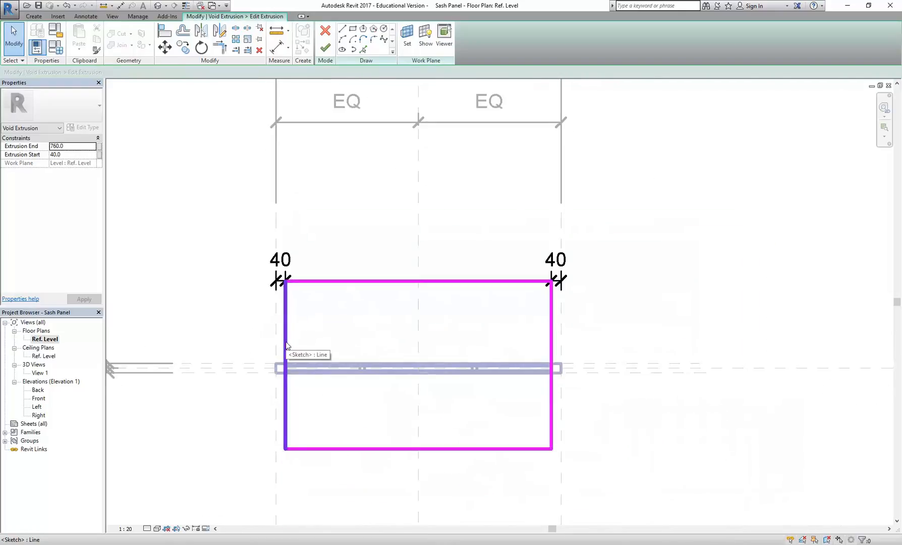
{"action": "scroll", "coordinate": [347, 272], "scroll_direction": "down", "scroll_amount": 1}
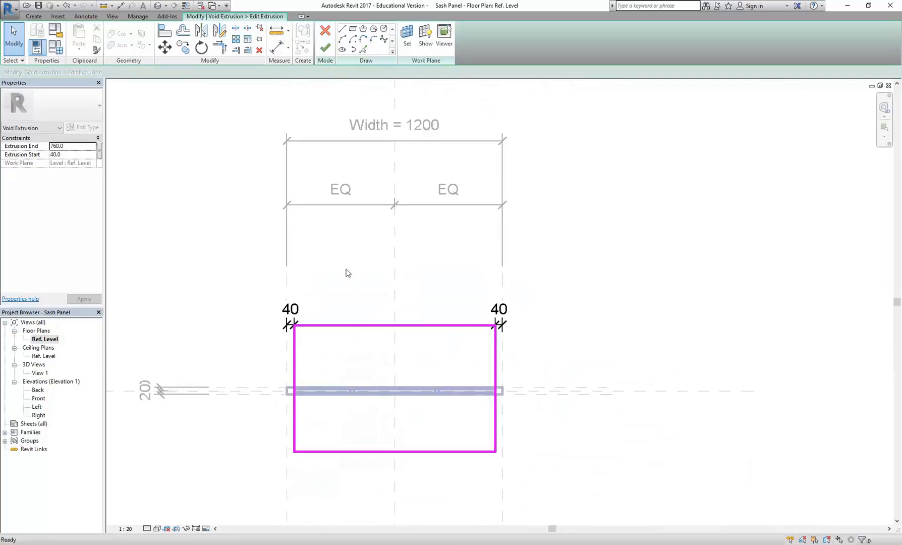
{"action": "left_click", "coordinate": [327, 28]}
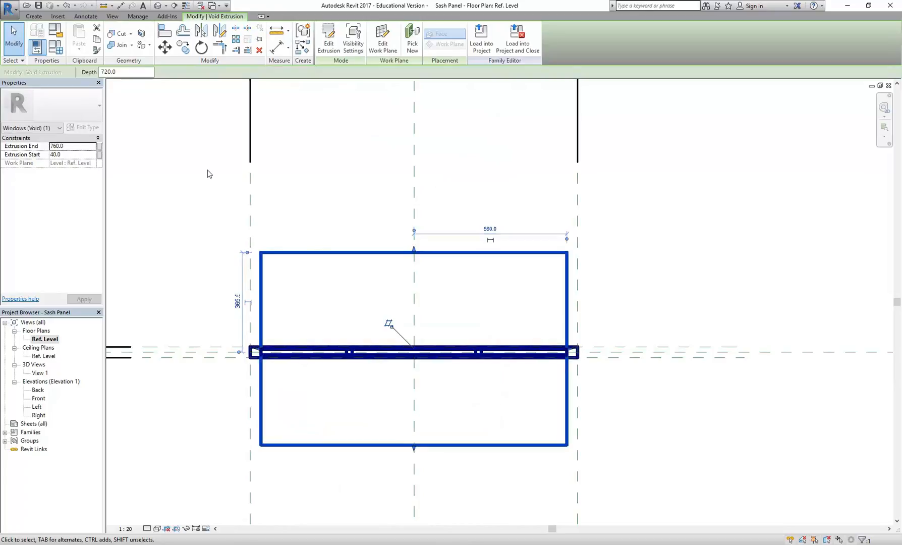
Draw two vertical reference planes across the panel, about 76 mm inside its left edge and about 100 mm inside its right edge.
{"action": "left_click", "coordinate": [214, 195]}
{"action": "scroll", "coordinate": [290, 228], "scroll_direction": "down", "scroll_amount": 1}
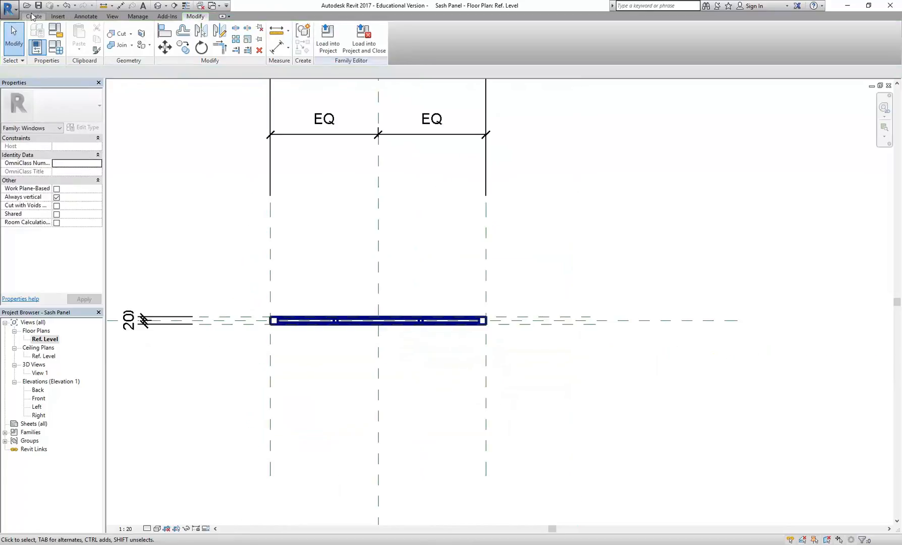
{"action": "left_click", "coordinate": [32, 16]}
{"action": "left_click", "coordinate": [533, 38]}
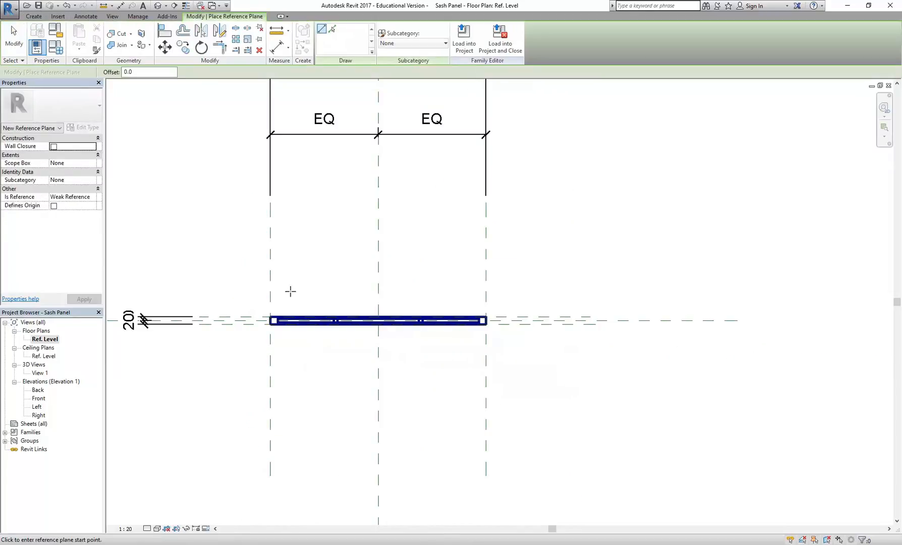
{"action": "left_click", "coordinate": [284, 242]}
{"action": "left_click", "coordinate": [284, 367]}
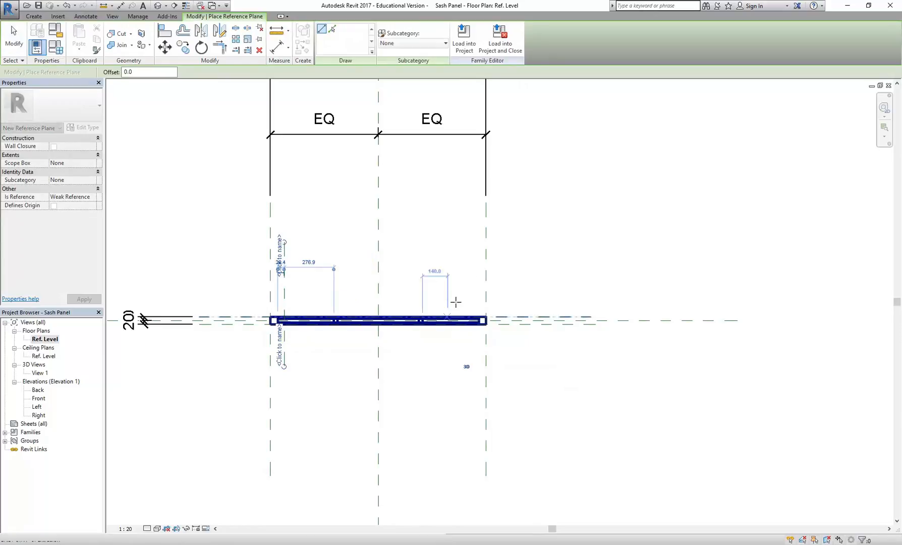
{"action": "left_click", "coordinate": [469, 243]}
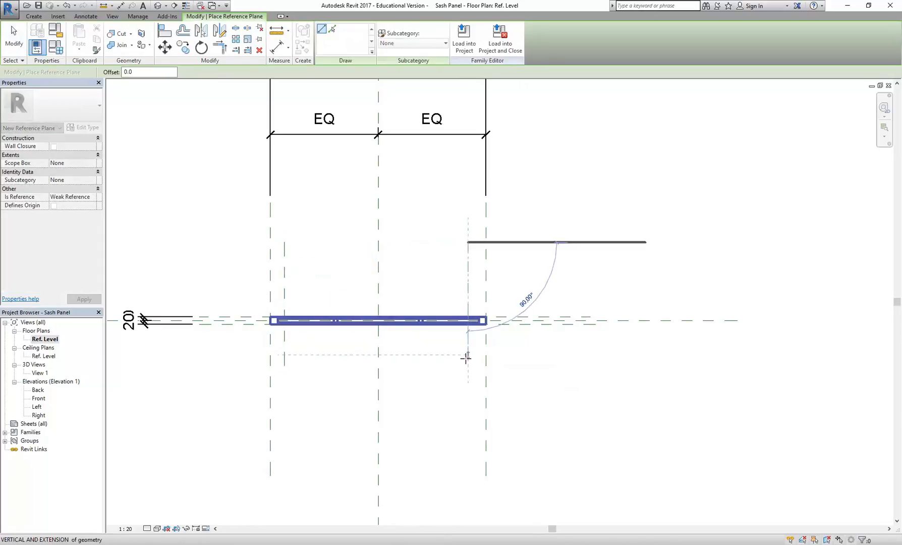
{"action": "left_click", "coordinate": [468, 367]}
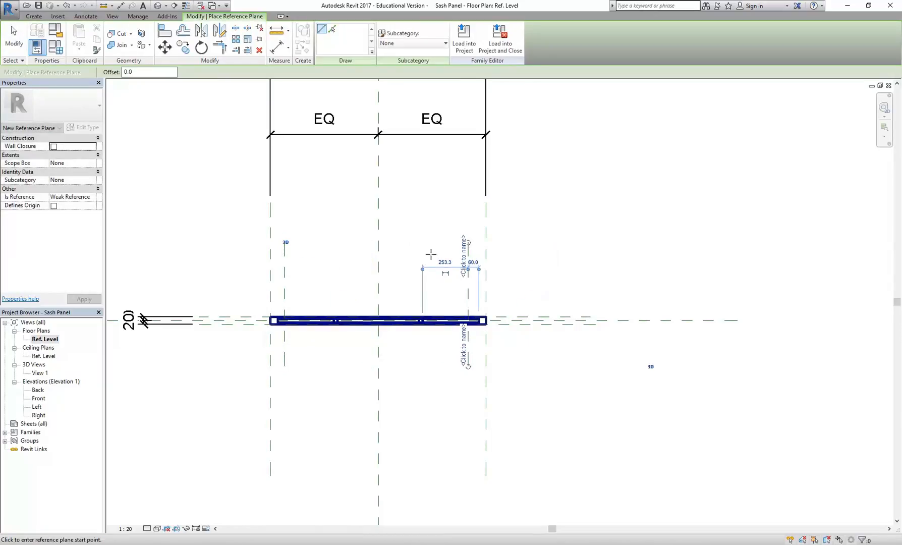
{"action": "right_click", "coordinate": [417, 233]}
{"action": "left_click", "coordinate": [433, 241]}
{"action": "right_click", "coordinate": [433, 241]}
{"action": "left_click", "coordinate": [448, 246]}
{"action": "scroll", "coordinate": [322, 302], "scroll_direction": "up", "scroll_amount": 2}
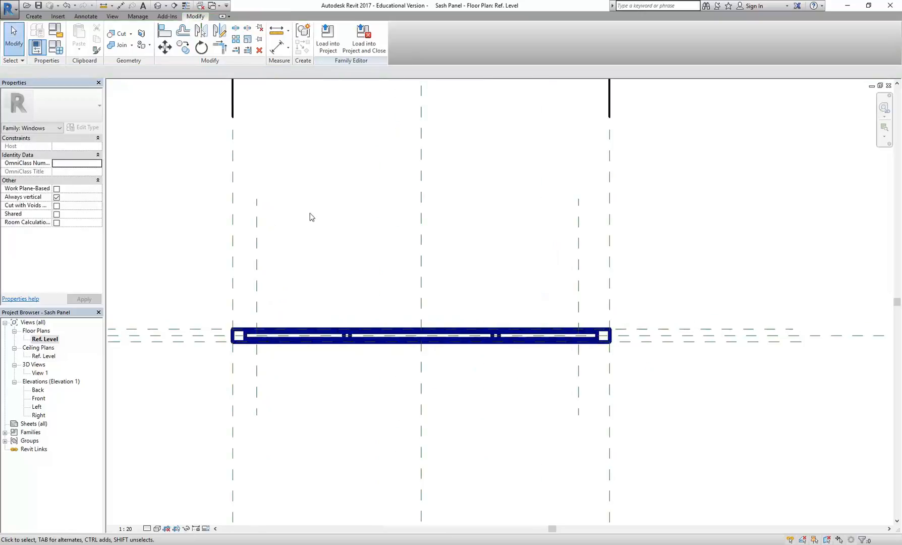
Add aligned dimensions from each outer reference plane to the new inner reference plane beside it.
{"action": "left_click", "coordinate": [278, 47]}
{"action": "left_click", "coordinate": [233, 277]}
{"action": "left_click", "coordinate": [261, 253]}
{"action": "left_click", "coordinate": [275, 141]}
{"action": "left_click", "coordinate": [606, 283]}
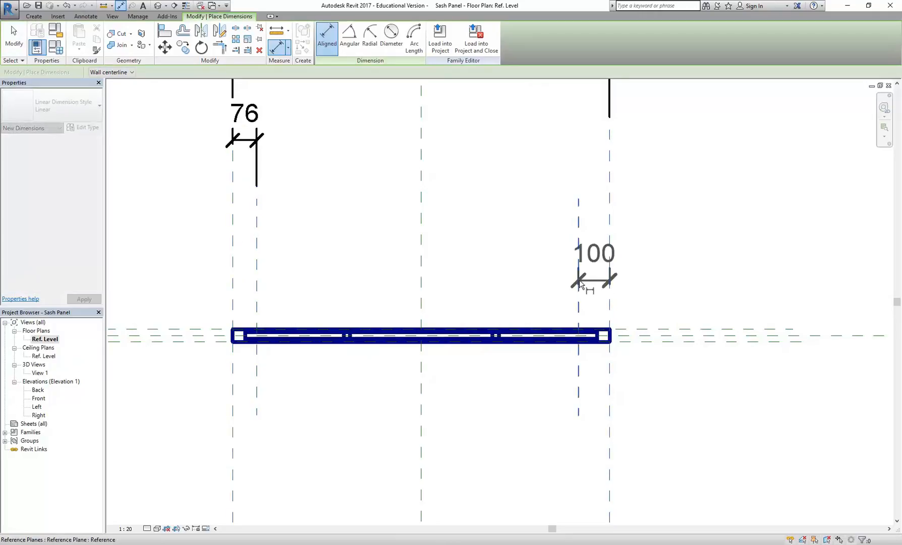
{"action": "left_click", "coordinate": [579, 282]}
{"action": "left_click", "coordinate": [527, 141]}
{"action": "right_click", "coordinate": [470, 161]}
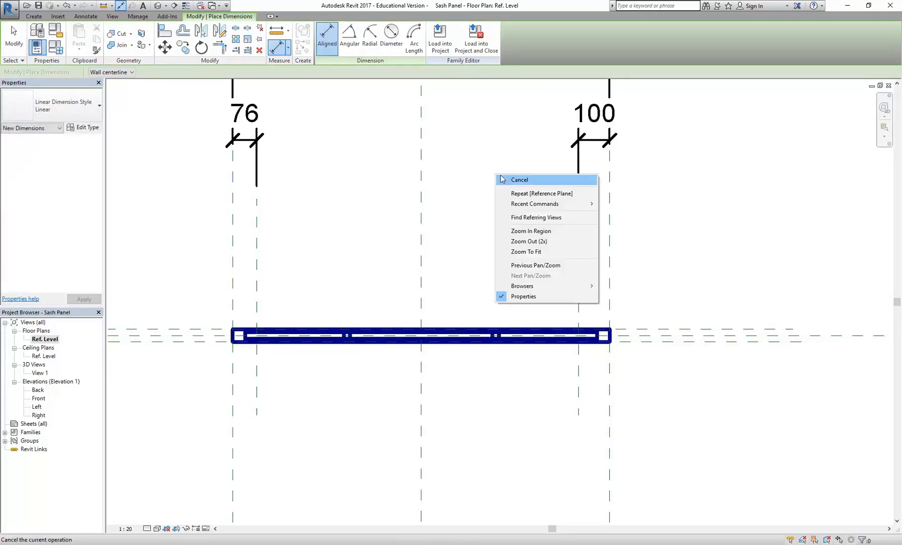
{"action": "left_click", "coordinate": [492, 168]}
{"action": "scroll", "coordinate": [481, 213], "scroll_direction": "down", "scroll_amount": 1}
Set the left inner reference plane's distance from the left outer plane to 40 mm.
{"action": "left_click", "coordinate": [310, 257]}
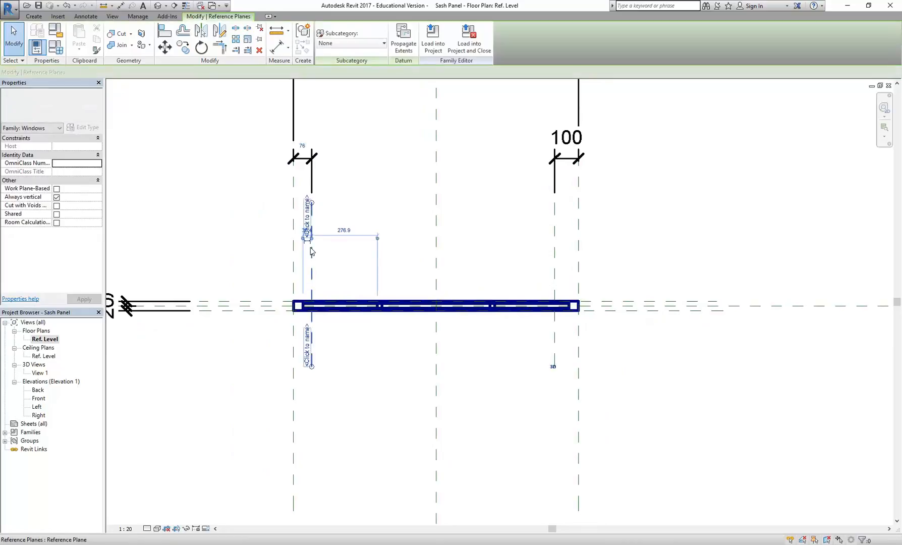
{"action": "left_click", "coordinate": [303, 142]}
{"action": "type", "text": "40"}
{"action": "key", "text": "Return"}
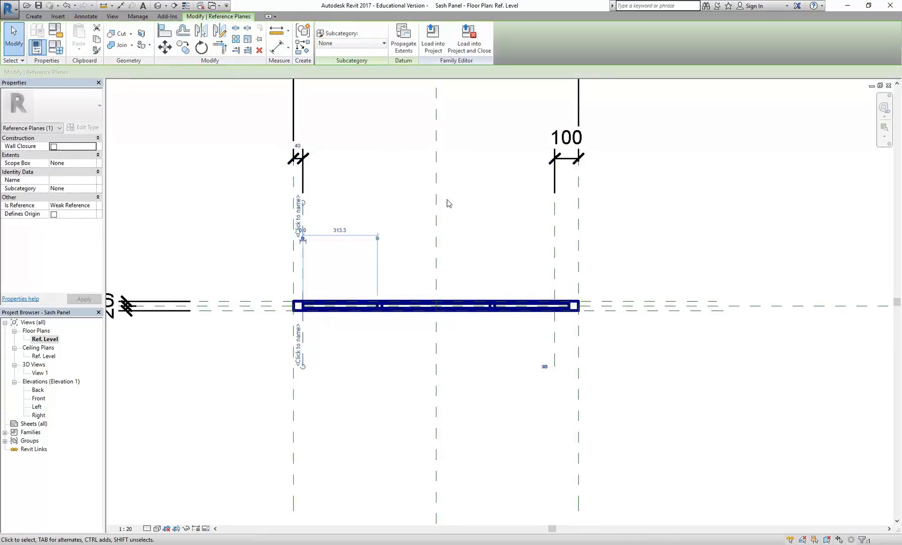
{"action": "left_click", "coordinate": [345, 174]}
{"action": "left_click", "coordinate": [302, 191]}
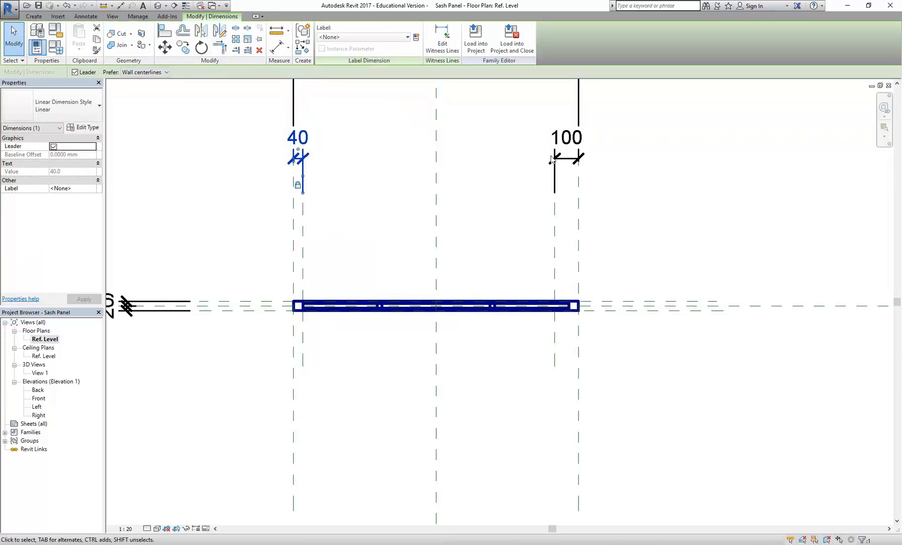
Set the right inner reference plane's distance from the right outer plane to 40 mm.
{"action": "left_click", "coordinate": [555, 227]}
{"action": "left_click", "coordinate": [565, 142]}
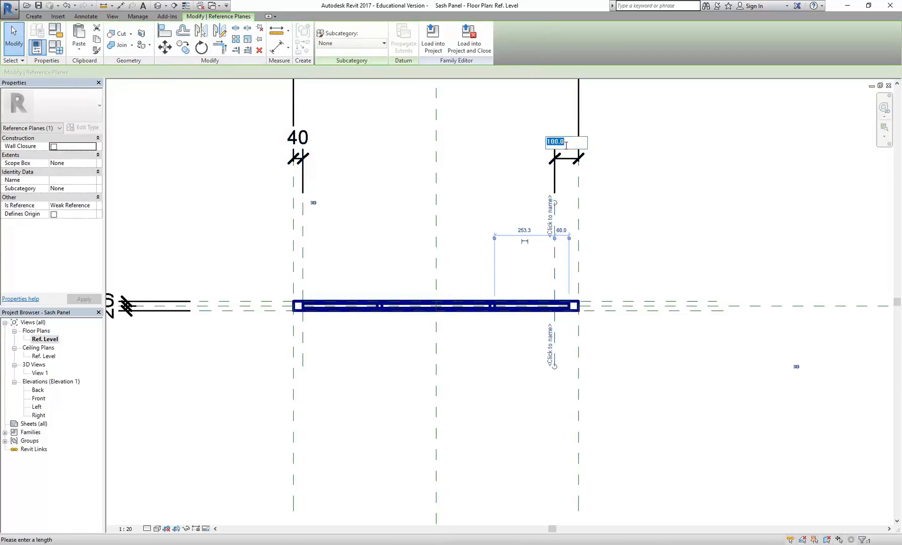
{"action": "key", "text": "Return"}
{"action": "left_click", "coordinate": [538, 190]}
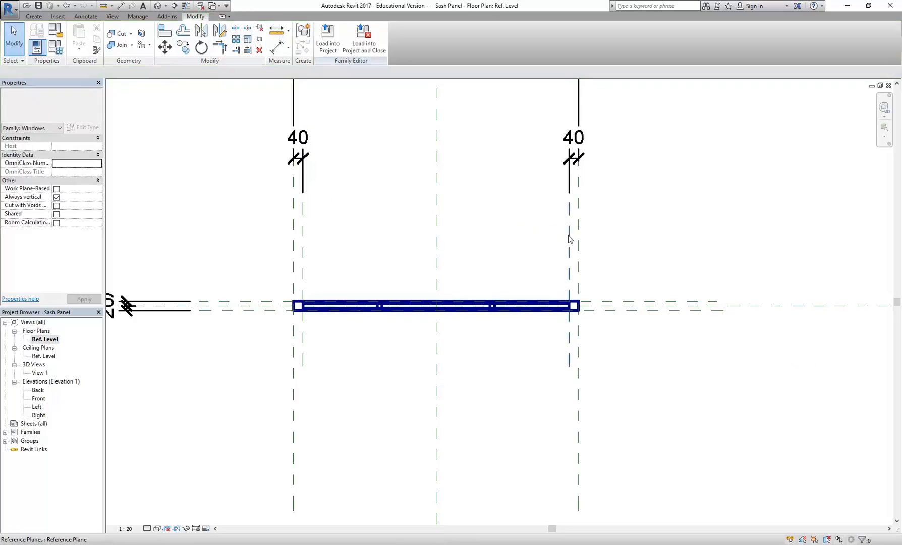
{"action": "left_click", "coordinate": [574, 183]}
{"action": "left_click", "coordinate": [524, 203]}
Open the sketch of the panel's void extrusion for editing.
{"action": "scroll", "coordinate": [505, 227], "scroll_direction": "down", "scroll_amount": 1}
{"action": "middle_click_drag", "start_coordinate": [499, 235], "coordinate": [474, 275]}
{"action": "scroll", "coordinate": [306, 351], "scroll_direction": "up", "scroll_amount": 3}
{"action": "left_click", "coordinate": [306, 331]}
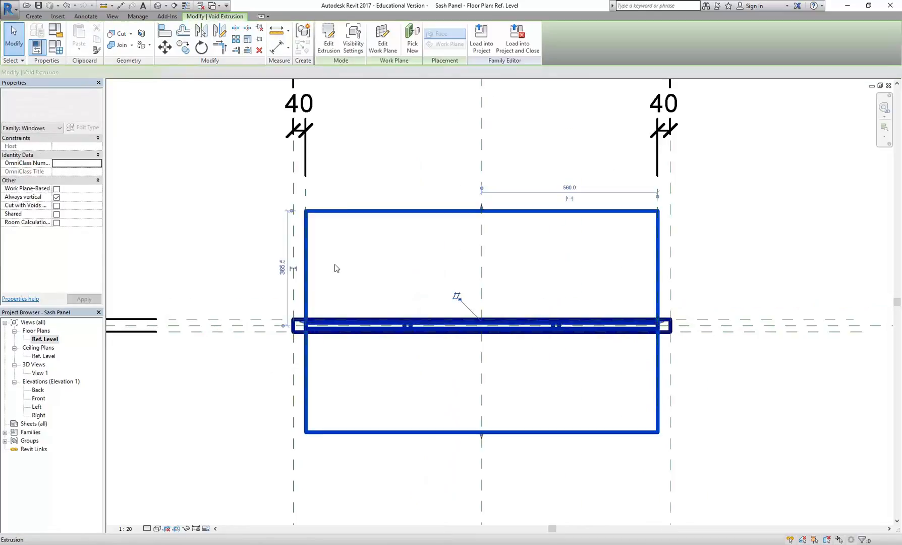
{"action": "left_click", "coordinate": [329, 40]}
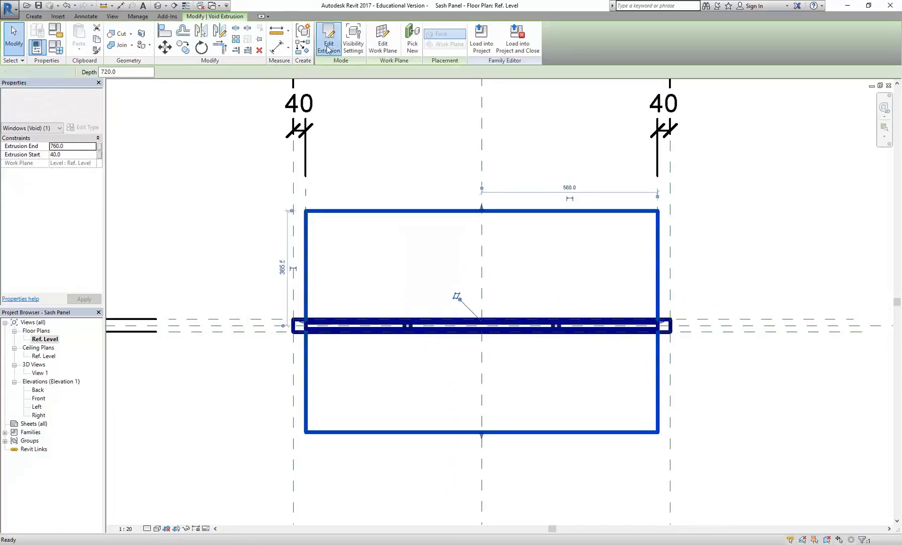
Try to align the void sketch's left line with the left inner reference plane.
{"action": "left_click", "coordinate": [167, 37]}
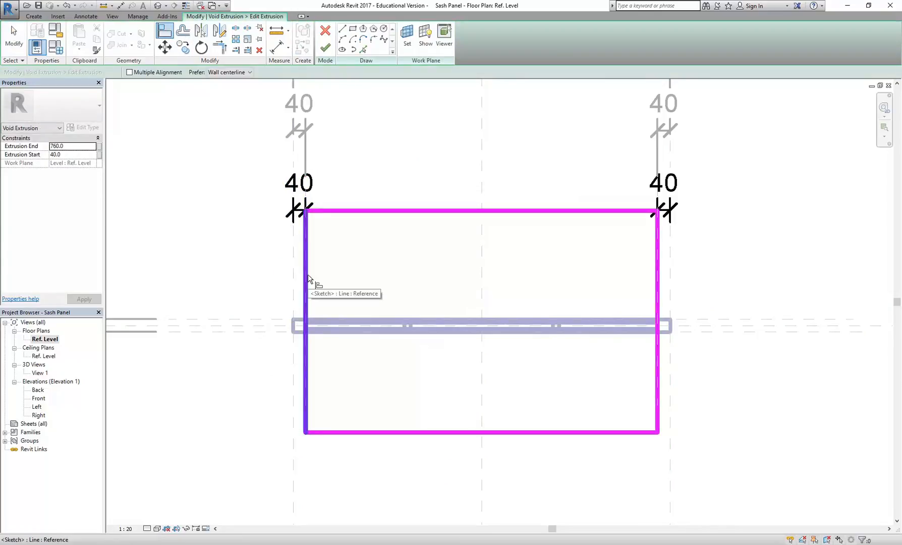
{"action": "key", "text": "Tab"}
{"action": "left_click", "coordinate": [305, 379]}
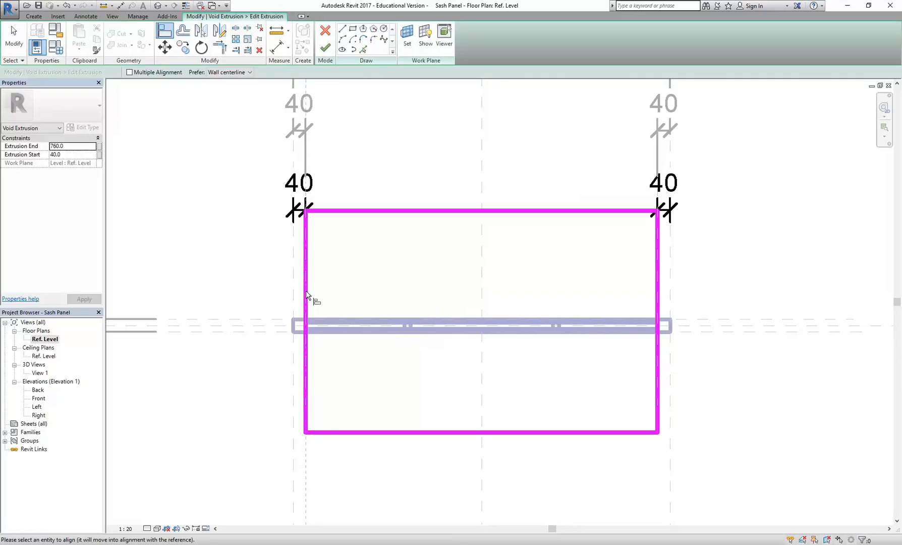
{"action": "right_click", "coordinate": [350, 237]}
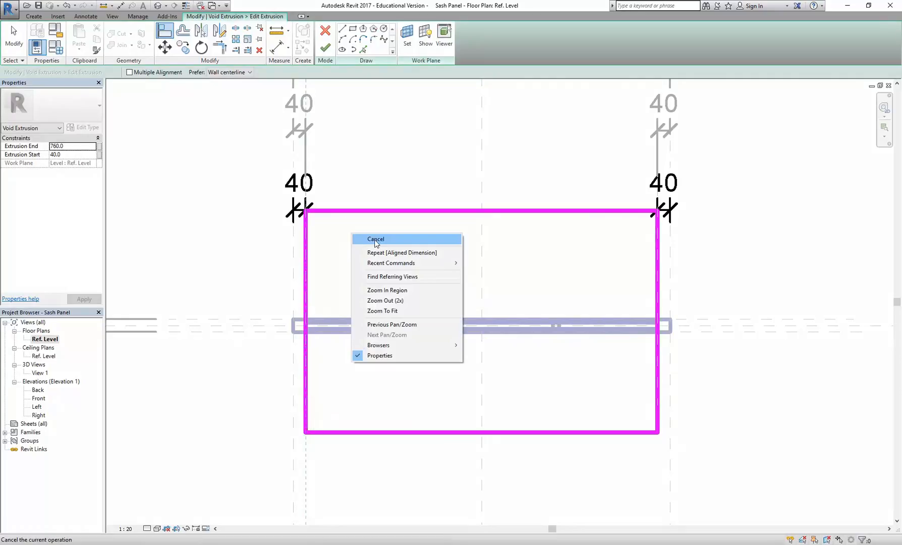
{"action": "left_click", "coordinate": [377, 248]}
Move the void sketch's left line inward to about 220 mm from the left outer plane, removing its violated constraints.
{"action": "left_click_drag", "start_coordinate": [307, 288], "coordinate": [367, 292]}
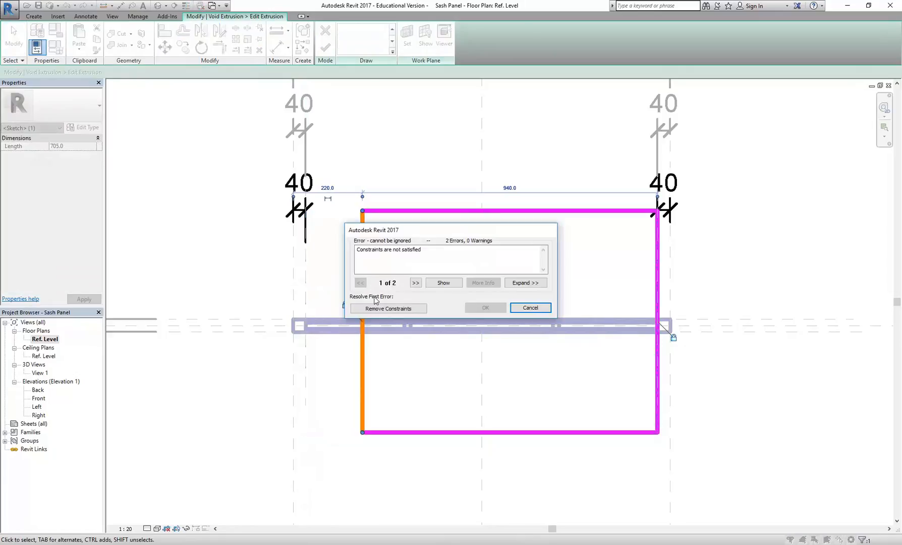
{"action": "left_click", "coordinate": [389, 308]}
{"action": "left_click", "coordinate": [373, 125]}
{"action": "left_click", "coordinate": [280, 33]}
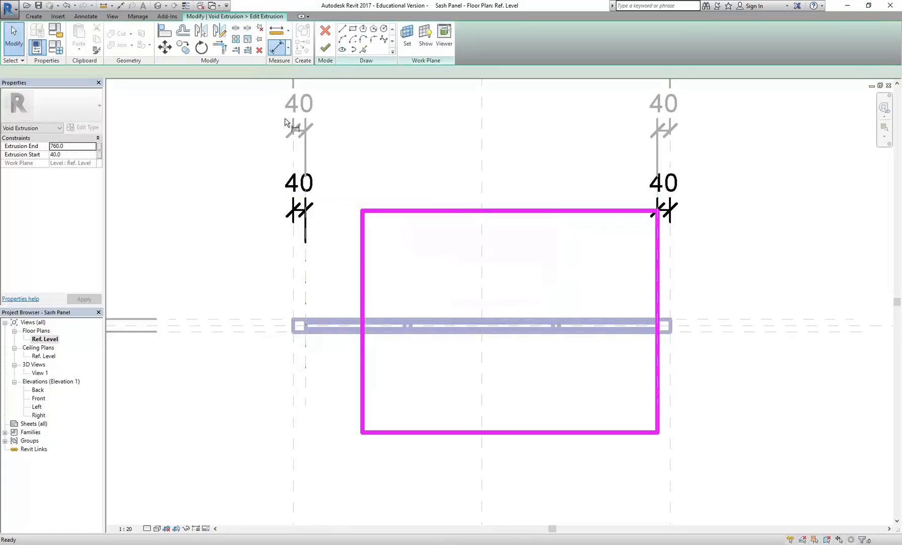
{"action": "left_click", "coordinate": [307, 295]}
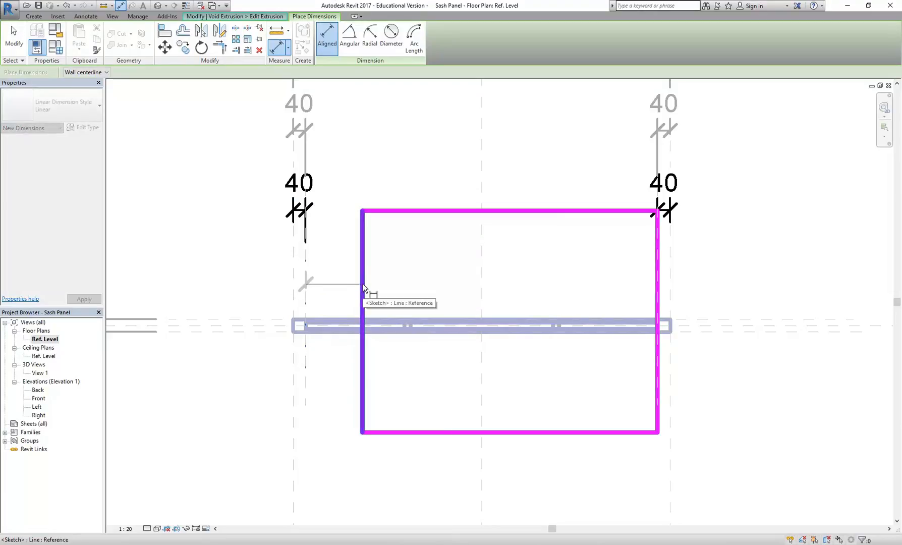
{"action": "key", "text": "Escape"}
Align the void sketch's left line with the left inner reference plane.
{"action": "left_click", "coordinate": [162, 30]}
{"action": "left_click", "coordinate": [306, 301]}
{"action": "left_click", "coordinate": [362, 302]}
{"action": "right_click", "coordinate": [435, 203]}
{"action": "left_click", "coordinate": [447, 209]}
Pull the void sketch's right line inward, removing its constraints, and align it with the right inner reference plane.
{"action": "left_click_drag", "start_coordinate": [659, 309], "coordinate": [600, 291]}
{"action": "left_click", "coordinate": [404, 308]}
{"action": "key", "text": "Escape"}
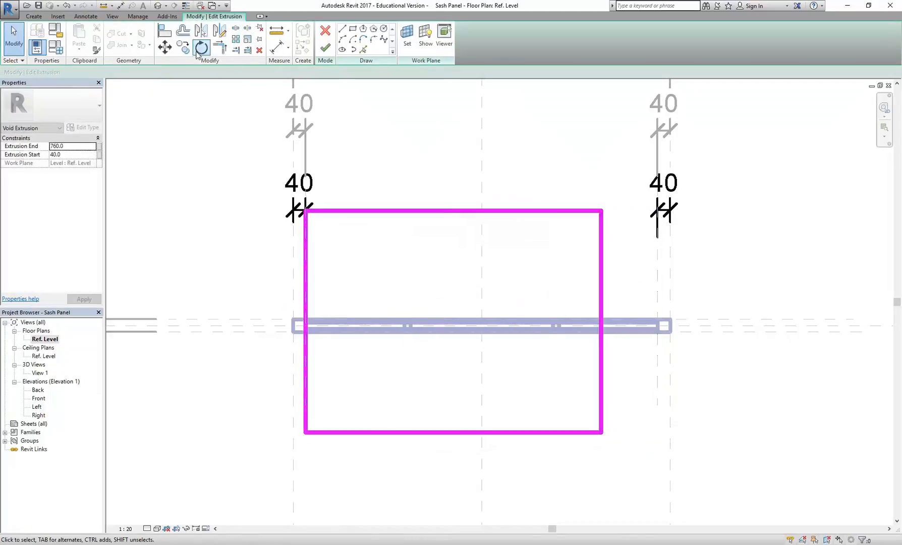
{"action": "left_click", "coordinate": [170, 32]}
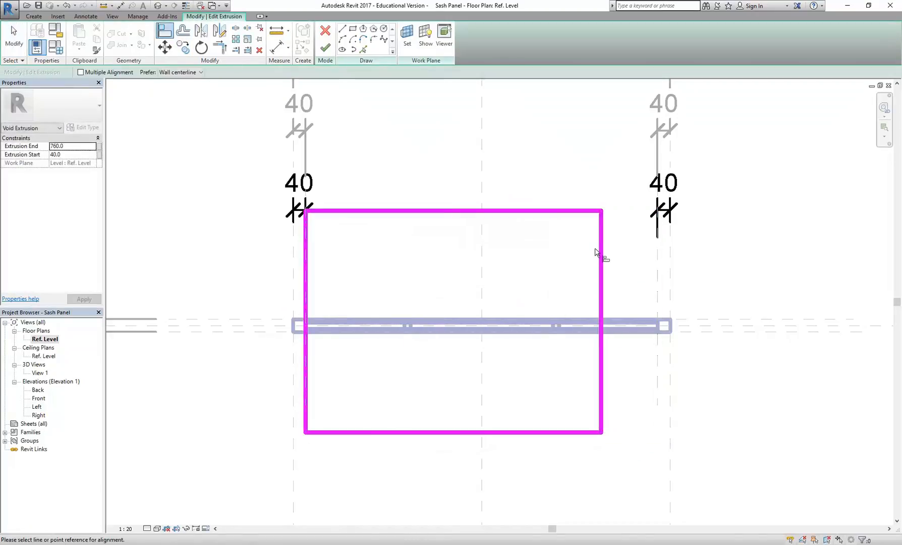
{"action": "left_click", "coordinate": [600, 285]}
{"action": "right_click", "coordinate": [429, 161]}
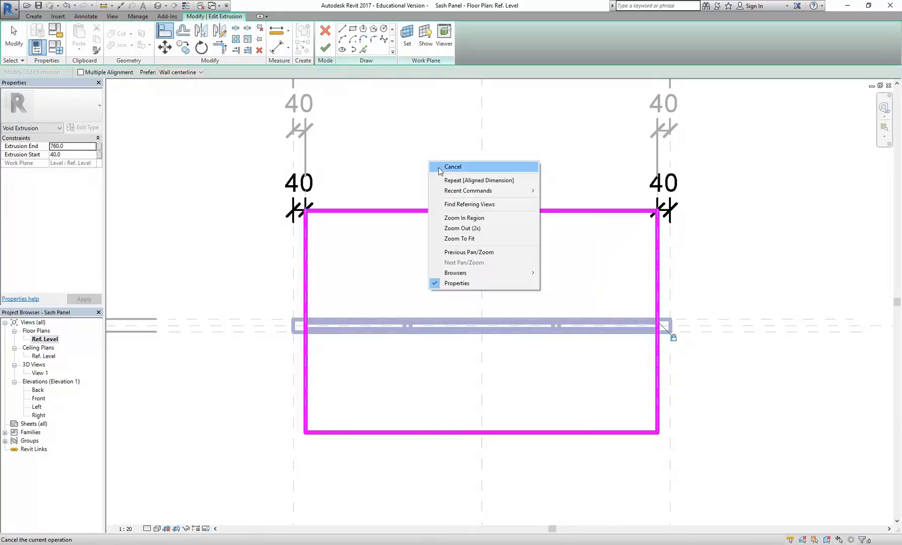
{"action": "left_click", "coordinate": [446, 168]}
Delete the two 40 mm dimensions inside the void sketch and finish editing the extrusion.
{"action": "left_click", "coordinate": [300, 213]}
{"action": "key", "text": "Delete"}
{"action": "left_click", "coordinate": [664, 211]}
{"action": "key", "text": "Delete"}
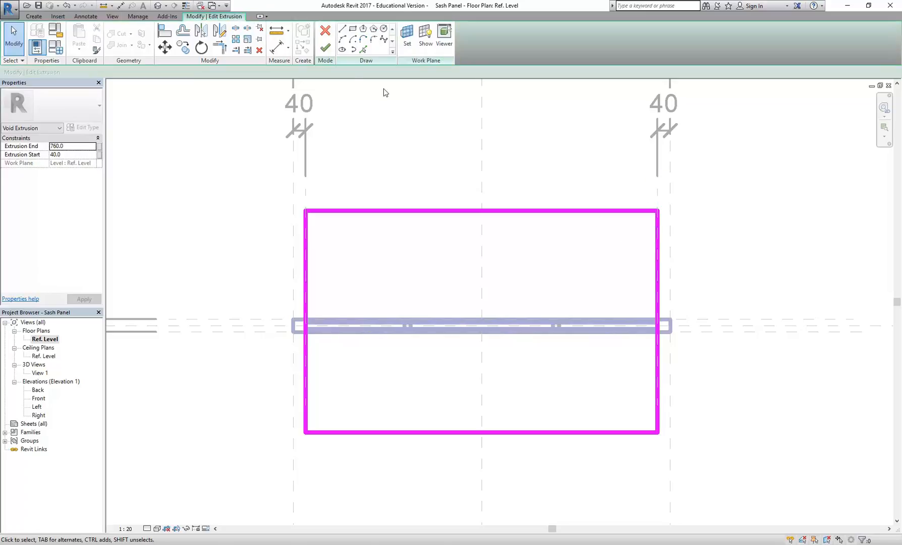
{"action": "left_click", "coordinate": [325, 47]}
{"action": "scroll", "coordinate": [390, 176], "scroll_direction": "down", "scroll_amount": 2}
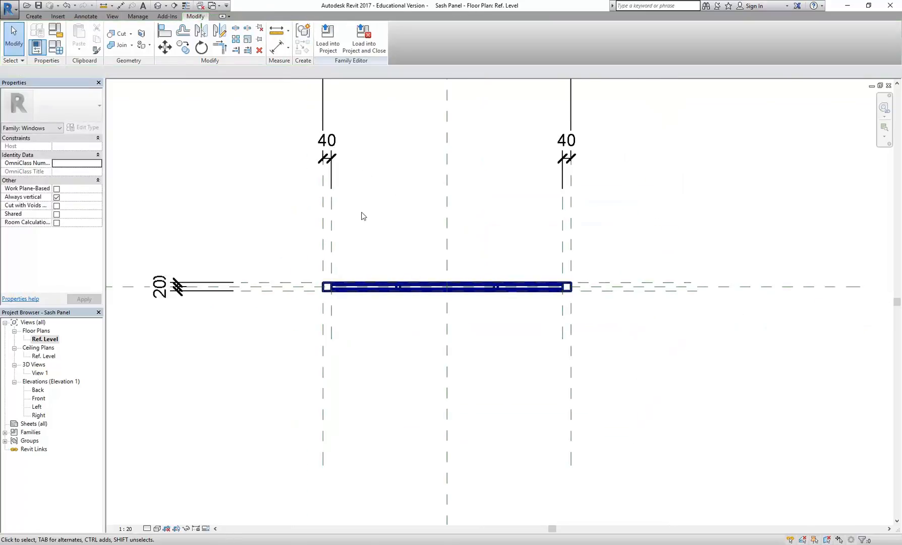
Open the Front elevation and edit the glazing bar extrusion's sketch.
{"action": "scroll", "coordinate": [374, 244], "scroll_direction": "down", "scroll_amount": 1}
{"action": "middle_click_drag", "start_coordinate": [375, 244], "coordinate": [370, 276]}
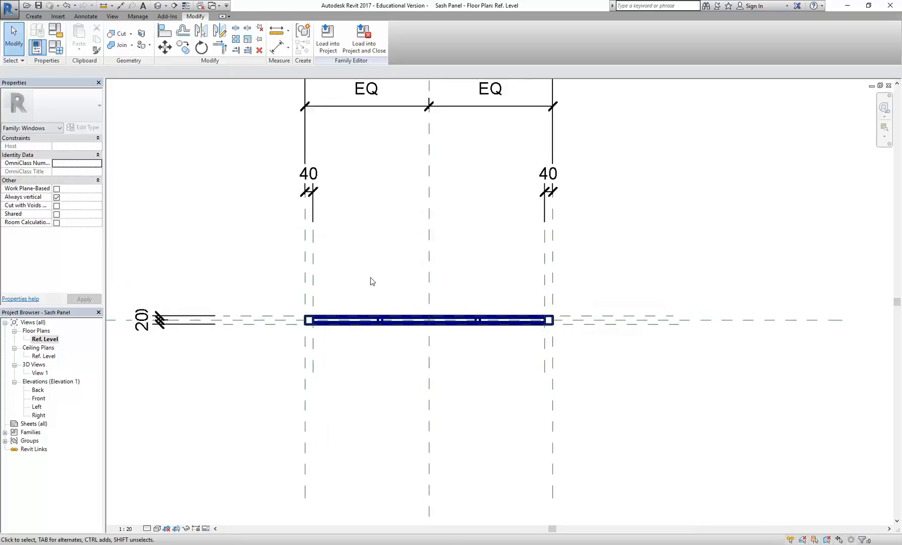
{"action": "double_click", "coordinate": [38, 399]}
{"action": "scroll", "coordinate": [419, 311], "scroll_direction": "up", "scroll_amount": 4}
{"action": "left_click", "coordinate": [413, 364]}
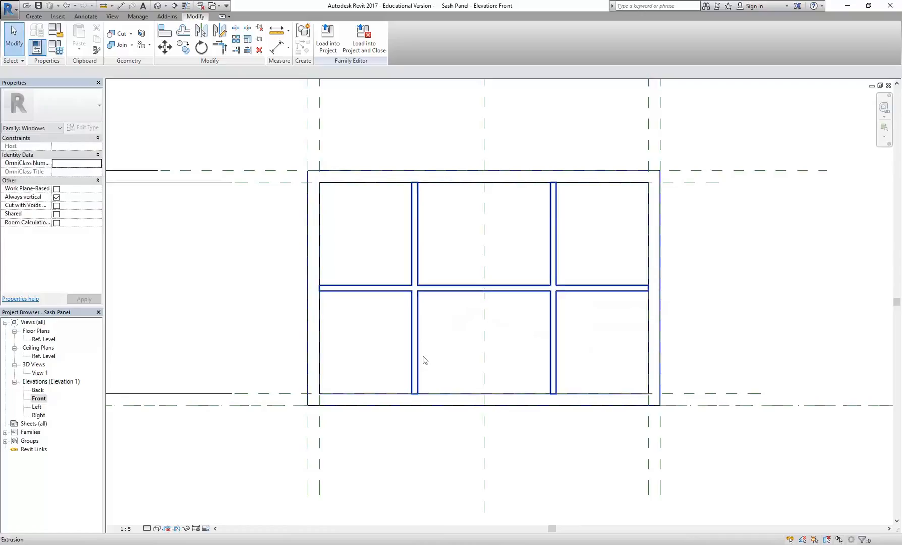
{"action": "double_click", "coordinate": [424, 320]}
{"action": "scroll", "coordinate": [365, 283], "scroll_direction": "up", "scroll_amount": 3}
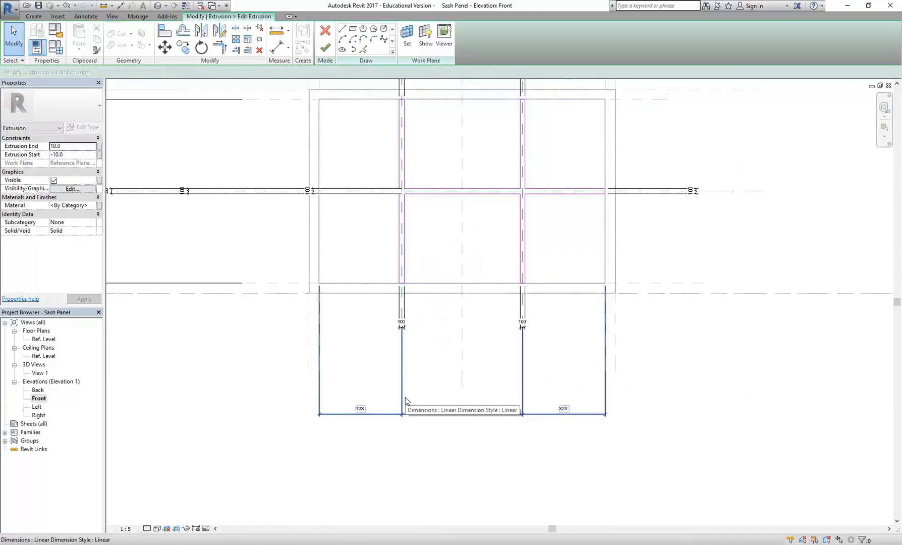
Reattach the outer witness lines of the bar-spacing dimension to the inner vertical reference planes and make its three segments equal.
{"action": "left_click", "coordinate": [405, 398]}
{"action": "scroll", "coordinate": [348, 389], "scroll_direction": "down", "scroll_amount": 2}
{"action": "left_click_drag", "start_coordinate": [332, 399], "coordinate": [333, 147]}
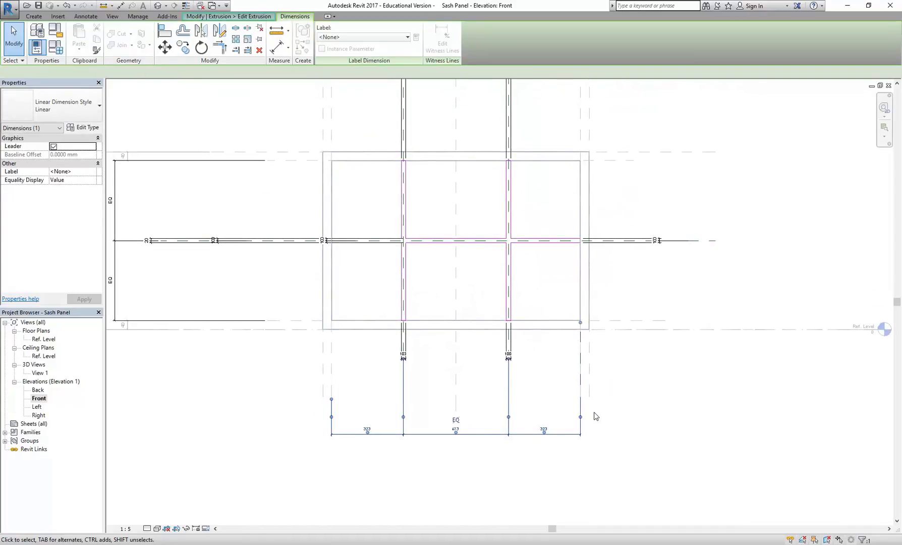
{"action": "left_click_drag", "start_coordinate": [581, 417], "coordinate": [582, 132]}
{"action": "left_click", "coordinate": [456, 420]}
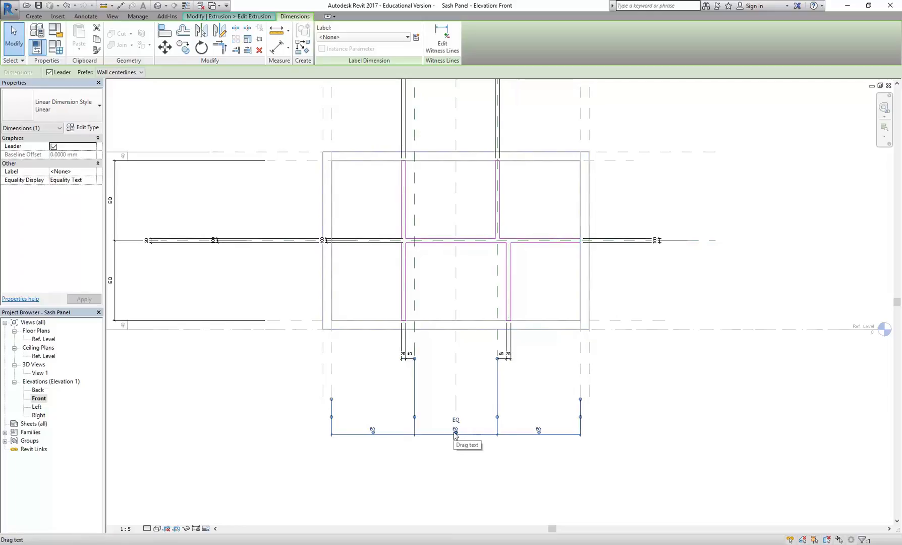
{"action": "left_click", "coordinate": [379, 195]}
Shift the left glazing bar's sketch lines right so they are centred on the left bar's reference plane.
{"action": "scroll", "coordinate": [382, 203], "scroll_direction": "up", "scroll_amount": 3}
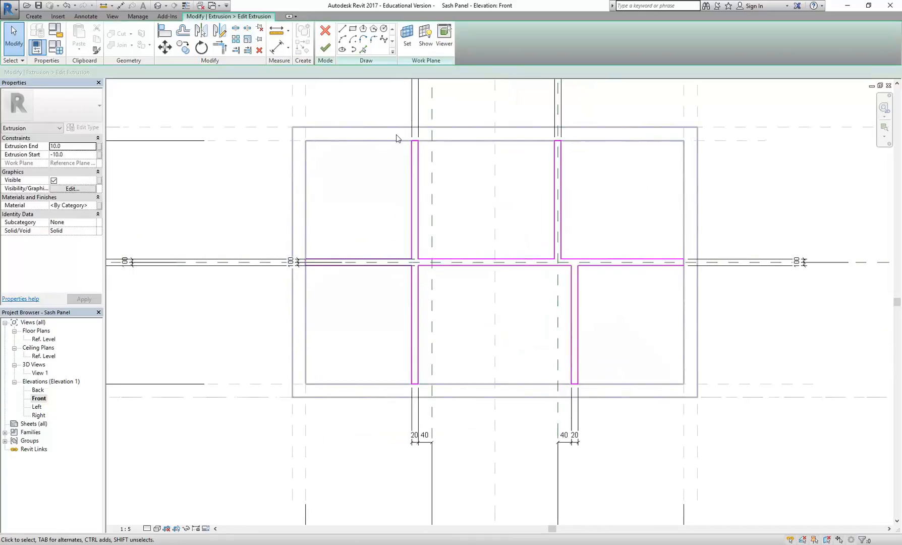
{"action": "scroll", "coordinate": [379, 200], "scroll_direction": "down", "scroll_amount": 3}
{"action": "left_click_drag", "start_coordinate": [347, 195], "coordinate": [383, 411]}
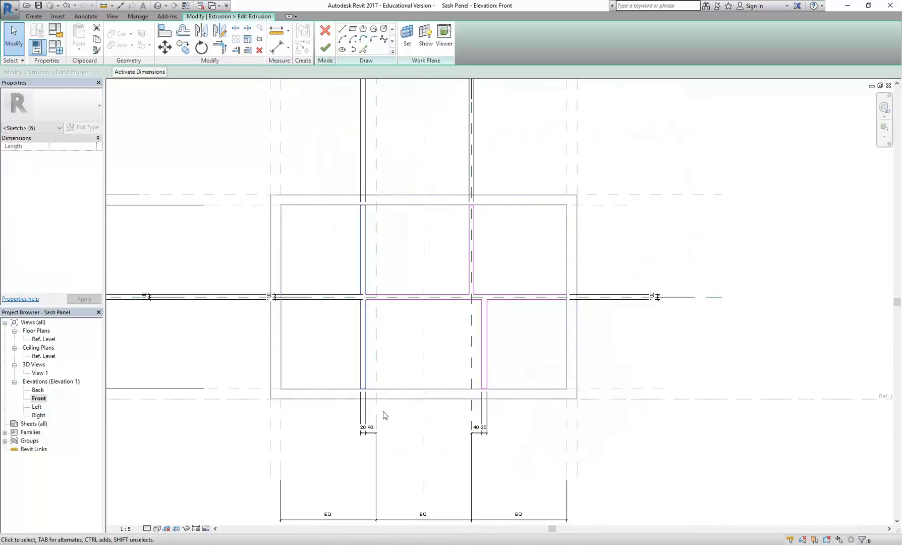
{"action": "key", "text": "shift+Right"}
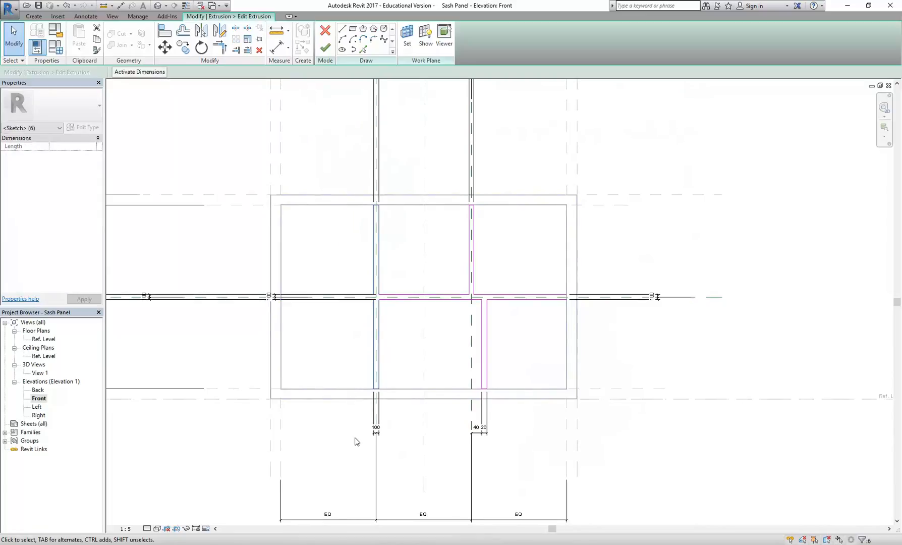
Delete the width dimensions below the left and right glazing bars.
{"action": "left_click", "coordinate": [357, 442]}
{"action": "scroll", "coordinate": [370, 441], "scroll_direction": "up", "scroll_amount": 3}
{"action": "left_click", "coordinate": [382, 427]}
{"action": "left_click", "coordinate": [341, 449]}
{"action": "left_click", "coordinate": [380, 428]}
{"action": "key", "text": "Delete"}
{"action": "left_click", "coordinate": [598, 420]}
{"action": "key", "text": "Delete"}
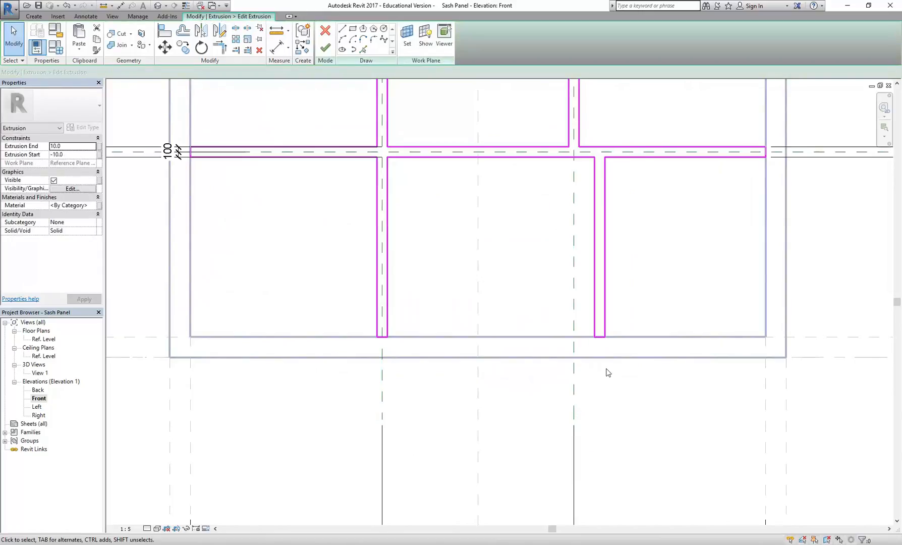
Shift the lower right glazing bar's sketch lines left so they are centred on the right bar's reference plane.
{"action": "middle_click_drag", "start_coordinate": [567, 205], "coordinate": [507, 285]}
{"action": "scroll", "coordinate": [506, 285], "scroll_direction": "down", "scroll_amount": 1}
{"action": "left_click_drag", "start_coordinate": [524, 414], "coordinate": [583, 196]}
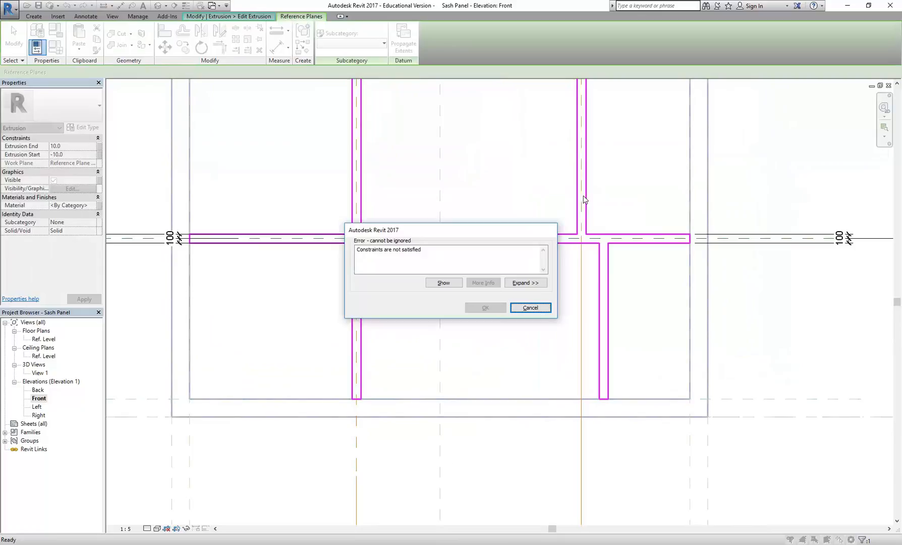
{"action": "left_click", "coordinate": [530, 306]}
{"action": "mouse_move", "coordinate": [536, 442]}
{"action": "left_mouse_down"}
{"action": "mouse_move", "coordinate": [589, 205]}
{"action": "mouse_move", "coordinate": [587, 222]}
{"action": "left_mouse_up"}
{"action": "key", "text": "shift+Left"}
{"action": "left_click", "coordinate": [476, 321]}
Delete the dimensions above the left and right glazing bars.
{"action": "scroll", "coordinate": [466, 312], "scroll_direction": "down", "scroll_amount": 4}
{"action": "middle_click_drag", "start_coordinate": [466, 312], "coordinate": [455, 367]}
{"action": "scroll", "coordinate": [455, 366], "scroll_direction": "up", "scroll_amount": 1}
{"action": "scroll", "coordinate": [421, 188], "scroll_direction": "down", "scroll_amount": 2}
{"action": "middle_click_drag", "start_coordinate": [421, 188], "coordinate": [405, 273]}
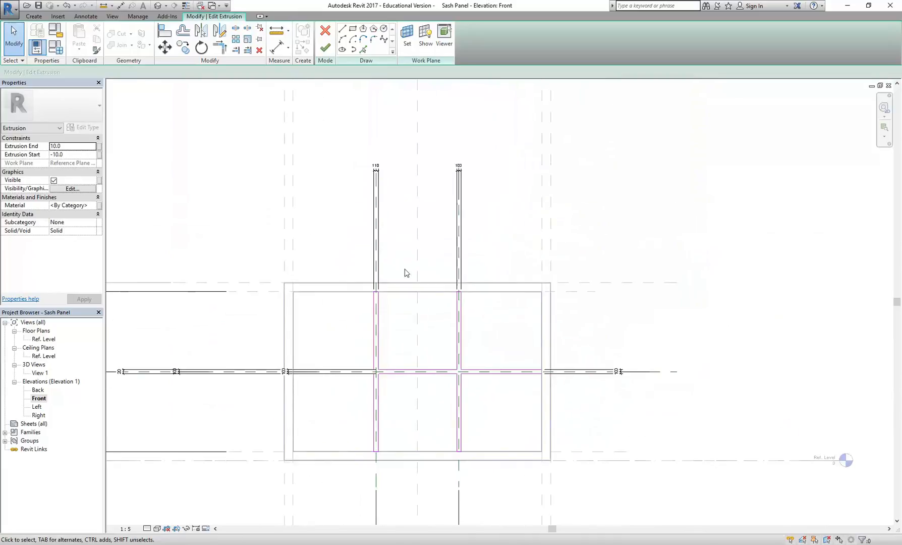
{"action": "left_click", "coordinate": [378, 241]}
{"action": "left_click", "coordinate": [409, 190]}
{"action": "left_click", "coordinate": [377, 169]}
{"action": "key", "text": "Delete"}
{"action": "left_click", "coordinate": [459, 188]}
{"action": "key", "text": "Delete"}
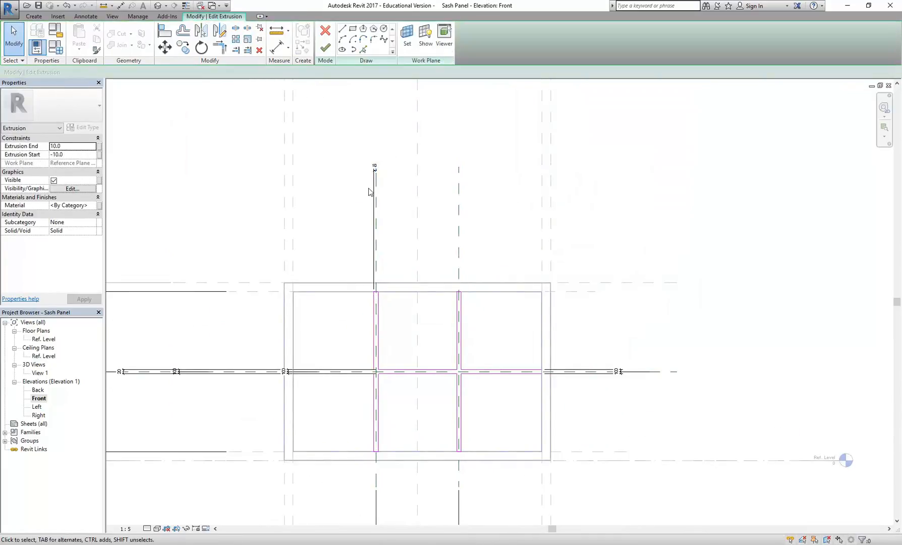
{"action": "left_click", "coordinate": [373, 192]}
{"action": "key", "text": "Delete"}
{"action": "scroll", "coordinate": [389, 326], "scroll_direction": "up", "scroll_amount": 2}
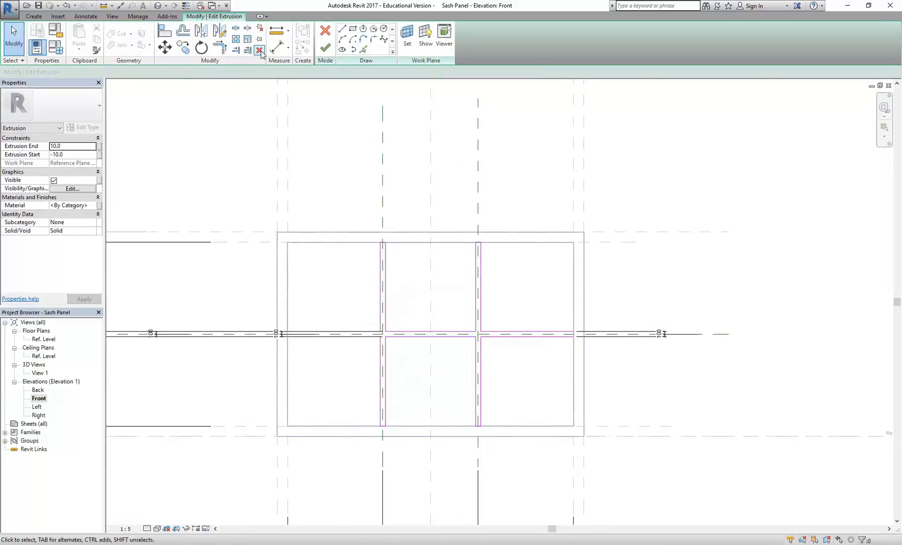
Dimension the lower left glazing bar's two side lines to its centre reference plane with an aligned dimension below the panel.
{"action": "left_click", "coordinate": [277, 46]}
{"action": "scroll", "coordinate": [383, 444], "scroll_direction": "up", "scroll_amount": 4}
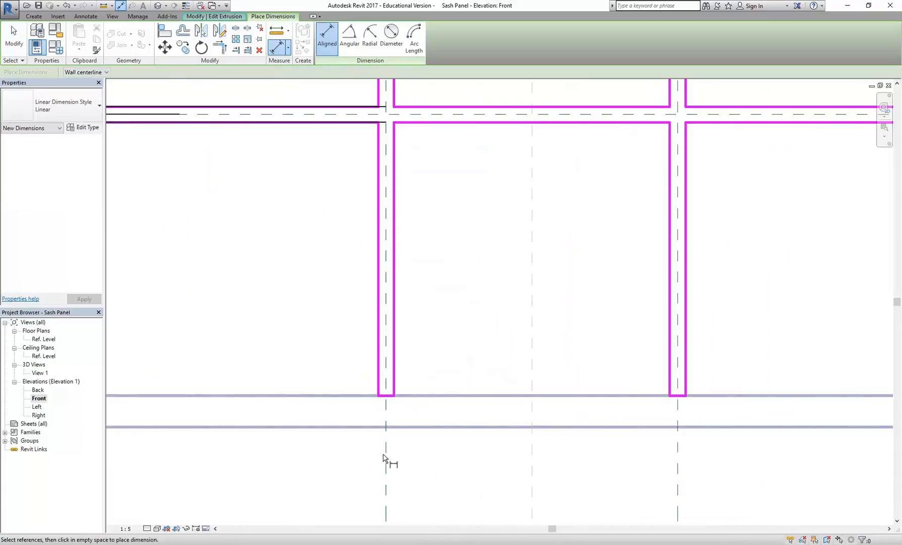
{"action": "left_click", "coordinate": [378, 372]}
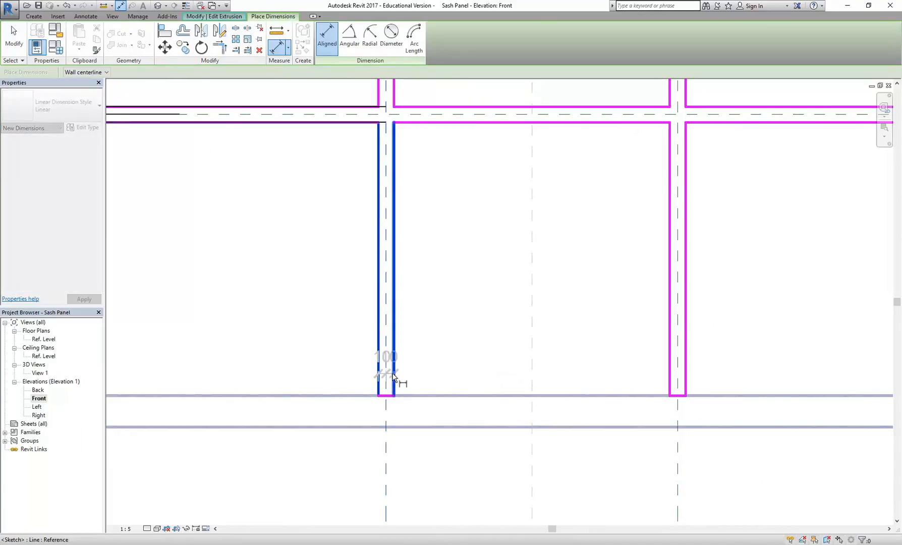
{"action": "scroll", "coordinate": [393, 376], "scroll_direction": "down", "scroll_amount": 3}
{"action": "left_click", "coordinate": [404, 306]}
{"action": "left_click", "coordinate": [355, 401]}
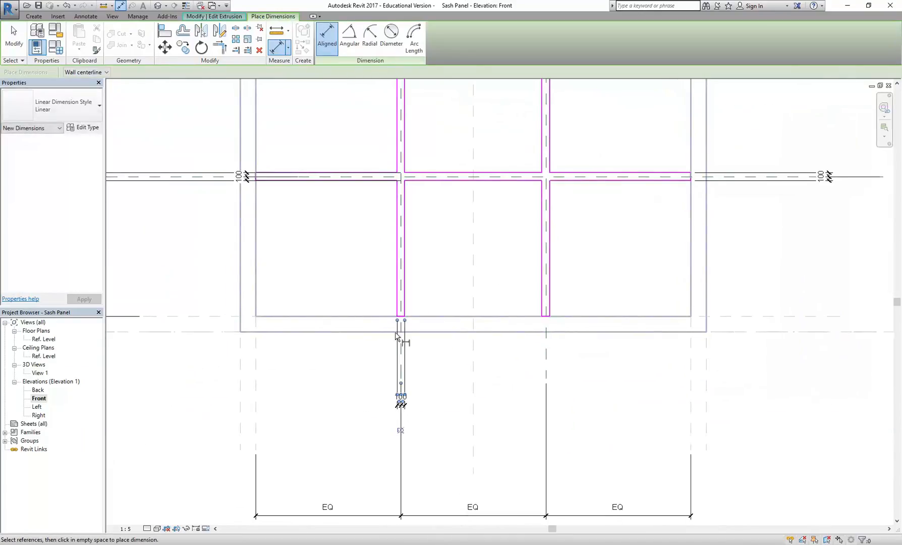
{"action": "scroll", "coordinate": [373, 309], "scroll_direction": "down", "scroll_amount": 2}
{"action": "scroll", "coordinate": [364, 323], "scroll_direction": "down", "scroll_amount": 1}
{"action": "scroll", "coordinate": [374, 474], "scroll_direction": "up", "scroll_amount": 6}
{"action": "scroll", "coordinate": [415, 313], "scroll_direction": "down", "scroll_amount": 4}
{"action": "scroll", "coordinate": [425, 387], "scroll_direction": "up", "scroll_amount": 5}
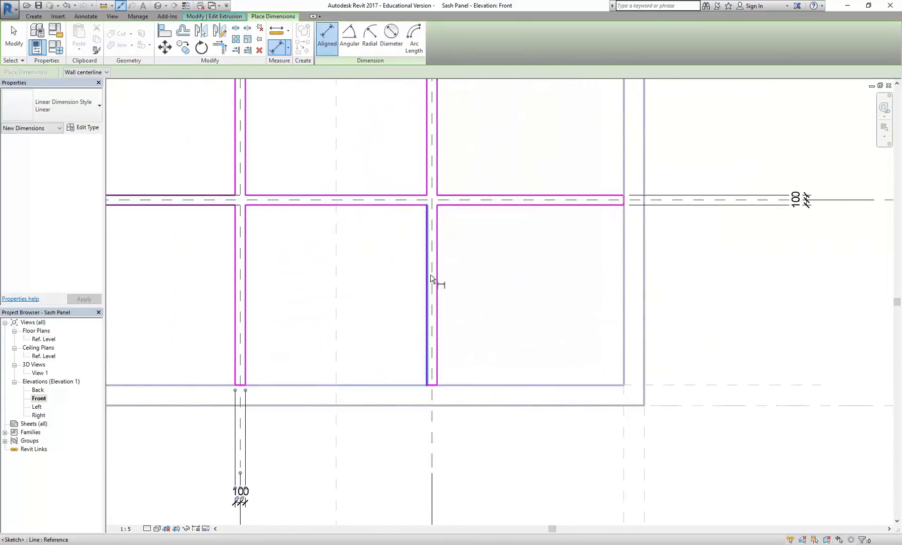
Dimension the lower right glazing bar's side lines to its centre reference plane and lock the dimension.
{"action": "left_click", "coordinate": [428, 282]}
{"action": "left_click", "coordinate": [437, 296]}
{"action": "scroll", "coordinate": [404, 319], "scroll_direction": "down", "scroll_amount": 2}
{"action": "left_click", "coordinate": [408, 352]}
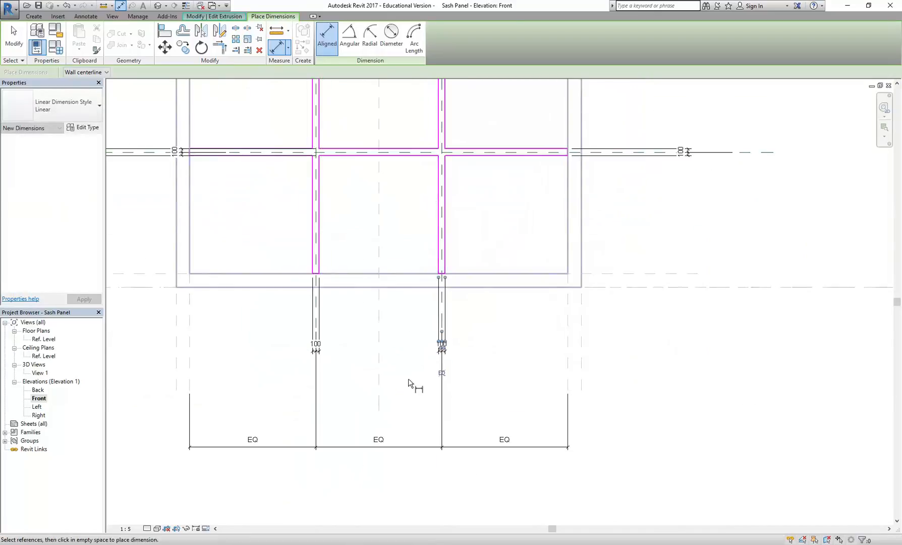
{"action": "scroll", "coordinate": [435, 364], "scroll_direction": "down", "scroll_amount": 2}
{"action": "scroll", "coordinate": [401, 406], "scroll_direction": "up", "scroll_amount": 2}
{"action": "scroll", "coordinate": [401, 406], "scroll_direction": "up", "scroll_amount": 3}
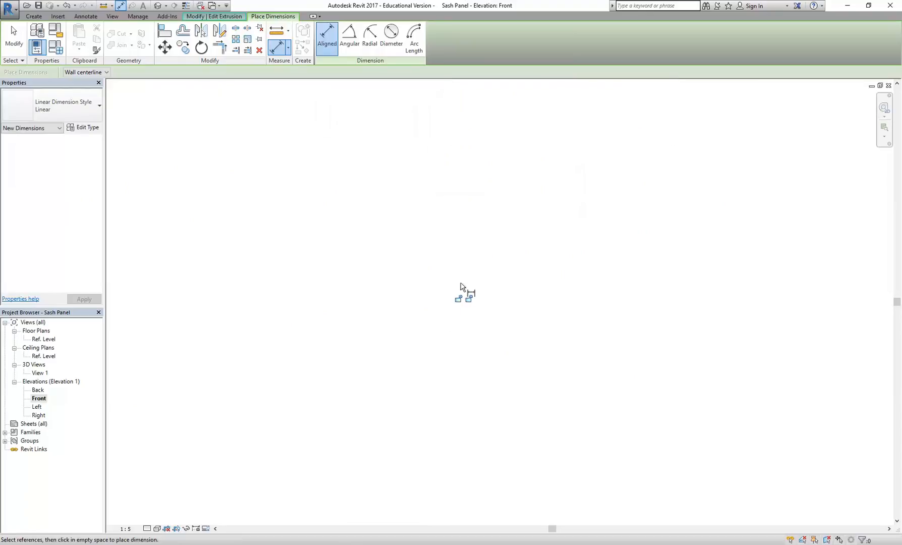
{"action": "left_click", "coordinate": [469, 283]}
Dimension the upper left glazing bar's side lines to its centre reference plane above the panel and lock both segments.
{"action": "scroll", "coordinate": [434, 253], "scroll_direction": "down", "scroll_amount": 6}
{"action": "middle_click_drag", "start_coordinate": [429, 253], "coordinate": [422, 398]}
{"action": "scroll", "coordinate": [410, 248], "scroll_direction": "down", "scroll_amount": 1}
{"action": "middle_click_drag", "start_coordinate": [410, 248], "coordinate": [412, 425]}
{"action": "scroll", "coordinate": [357, 216], "scroll_direction": "up", "scroll_amount": 3}
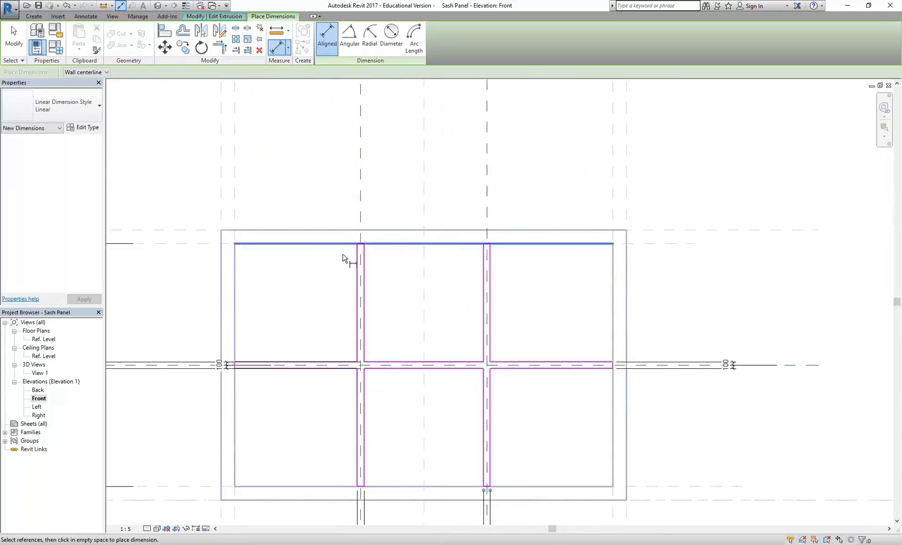
{"action": "scroll", "coordinate": [346, 234], "scroll_direction": "up", "scroll_amount": 4}
{"action": "left_click", "coordinate": [378, 278]}
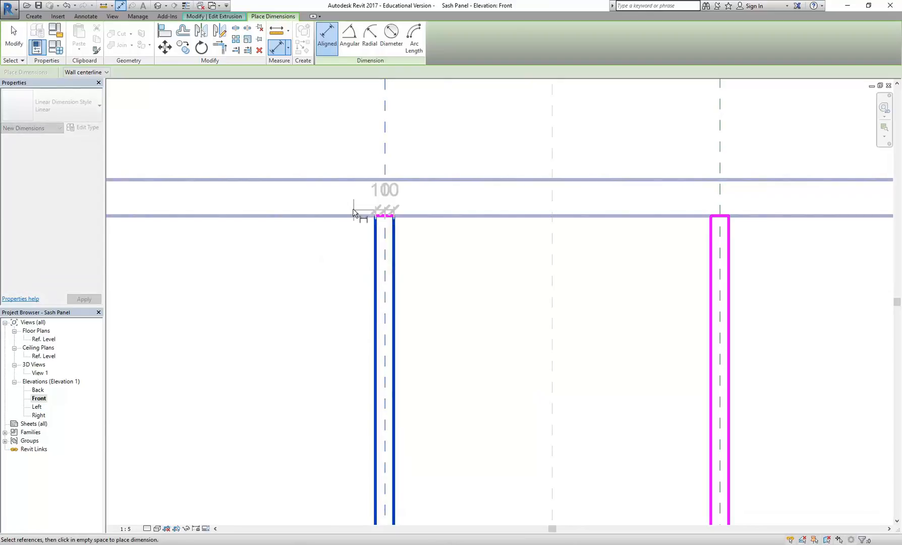
{"action": "scroll", "coordinate": [361, 225], "scroll_direction": "down", "scroll_amount": 2}
{"action": "left_click", "coordinate": [353, 192]}
{"action": "scroll", "coordinate": [372, 236], "scroll_direction": "down", "scroll_amount": 3}
{"action": "middle_click_drag", "start_coordinate": [370, 340], "coordinate": [375, 230]}
{"action": "scroll", "coordinate": [375, 230], "scroll_direction": "up", "scroll_amount": 5}
{"action": "left_click", "coordinate": [405, 265]}
{"action": "left_click", "coordinate": [414, 266]}
Dimension the upper right glazing bar's side lines to its centre reference plane above the panel, lock both segments and end dimensioning.
{"action": "scroll", "coordinate": [605, 236], "scroll_direction": "down", "scroll_amount": 1}
{"action": "middle_click_drag", "start_coordinate": [605, 236], "coordinate": [260, 360]}
{"action": "scroll", "coordinate": [423, 270], "scroll_direction": "up", "scroll_amount": 3}
{"action": "left_click", "coordinate": [411, 282]}
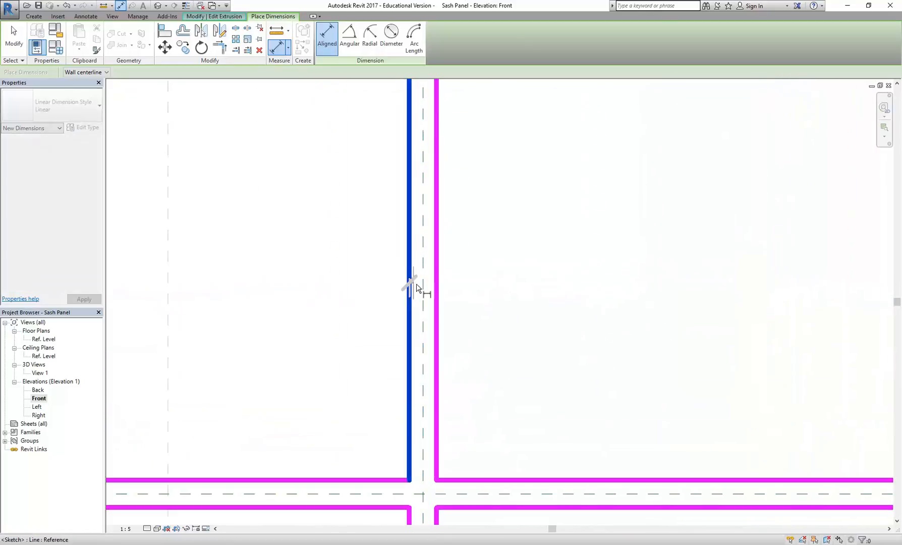
{"action": "left_click", "coordinate": [436, 290]}
{"action": "left_click", "coordinate": [409, 235]}
{"action": "scroll", "coordinate": [409, 236], "scroll_direction": "down", "scroll_amount": 3}
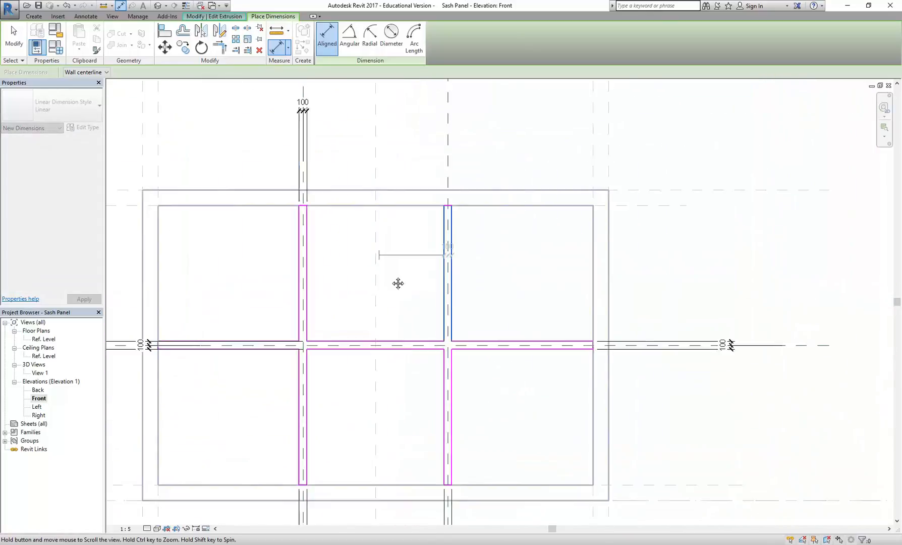
{"action": "middle_click_drag", "start_coordinate": [309, 210], "coordinate": [427, 392]}
{"action": "left_click", "coordinate": [451, 248]}
{"action": "scroll", "coordinate": [429, 255], "scroll_direction": "down", "scroll_amount": 1}
{"action": "middle_click_drag", "start_coordinate": [429, 256], "coordinate": [412, 186]}
{"action": "scroll", "coordinate": [449, 330], "scroll_direction": "up", "scroll_amount": 5}
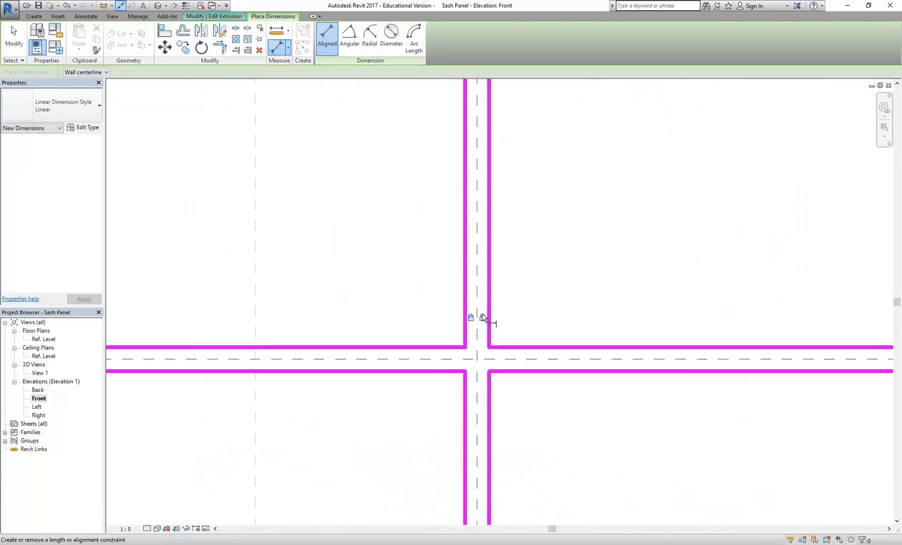
{"action": "scroll", "coordinate": [485, 322], "scroll_direction": "down", "scroll_amount": 6}
{"action": "right_click", "coordinate": [379, 189]}
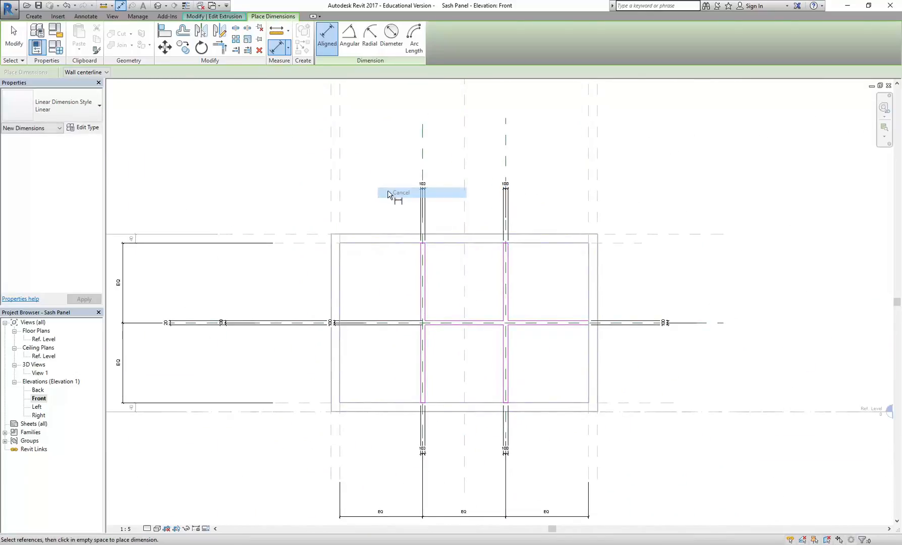
{"action": "left_click", "coordinate": [395, 194]}
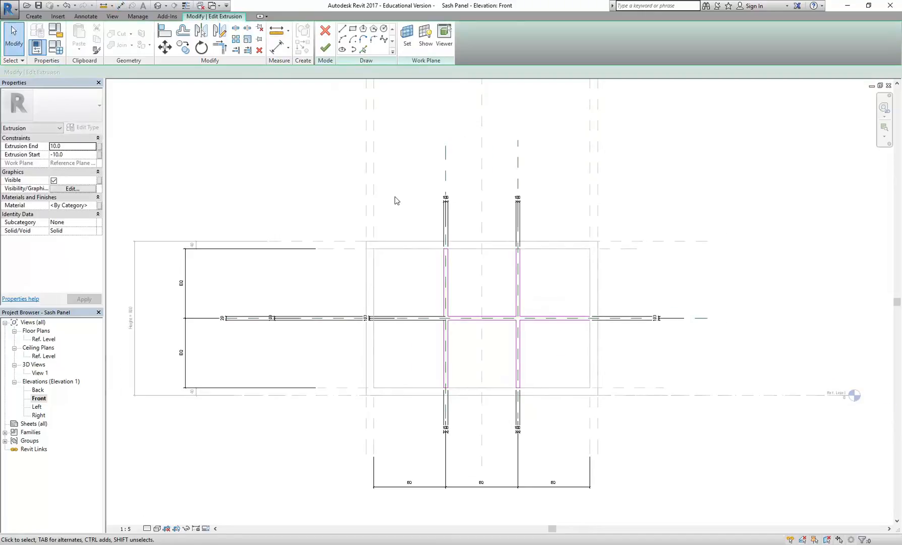
Finish editing the glazing bar extrusion and inspect the panel in the 3D view View 1.
{"action": "mouse_move", "coordinate": [398, 198]}
{"action": "middle_mouse_down"}
{"action": "mouse_move", "coordinate": [383, 191]}
{"action": "mouse_move", "coordinate": [411, 185]}
{"action": "mouse_move", "coordinate": [384, 183]}
{"action": "middle_mouse_up"}
{"action": "scroll", "coordinate": [397, 185], "scroll_direction": "up", "scroll_amount": 1}
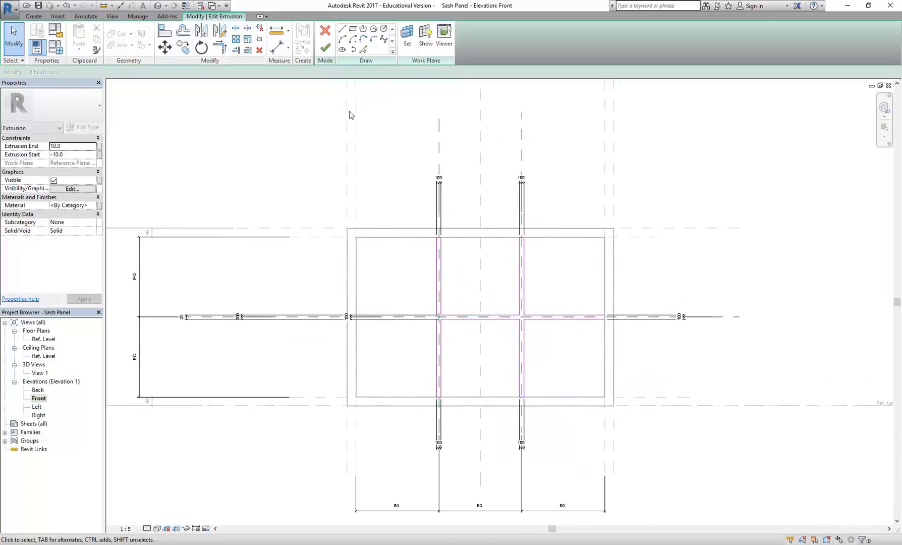
{"action": "left_click", "coordinate": [325, 49]}
{"action": "left_click", "coordinate": [302, 157]}
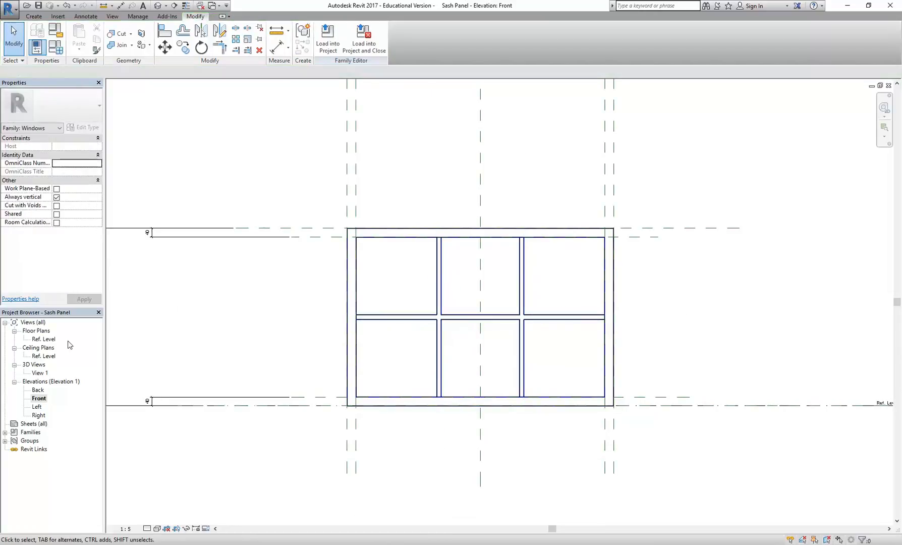
{"action": "double_click", "coordinate": [40, 373]}
{"action": "middle_click_drag", "start_coordinate": [418, 259], "coordinate": [407, 224], "text": "shift"}
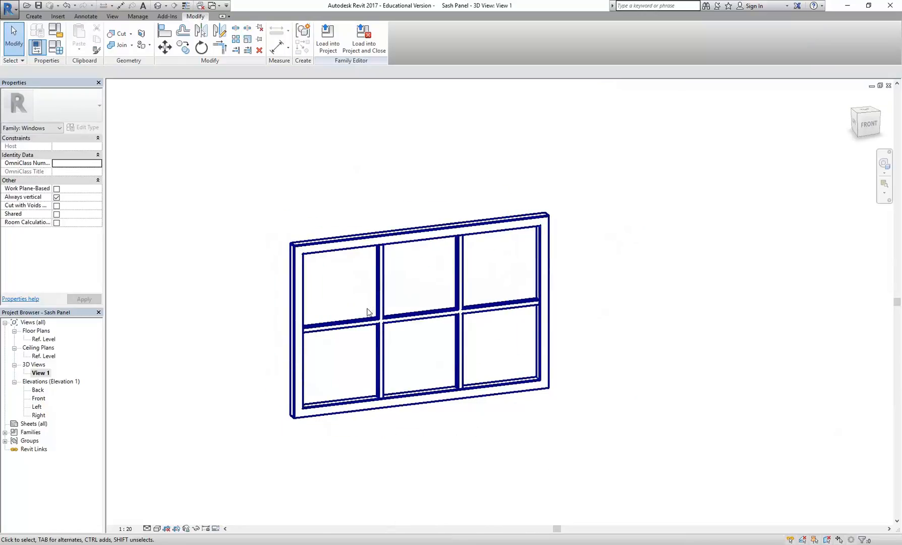
{"action": "mouse_move", "coordinate": [250, 236]}
{"action": "middle_mouse_down"}
{"action": "mouse_move", "coordinate": [283, 245]}
{"action": "mouse_move", "coordinate": [267, 229]}
{"action": "middle_mouse_up"}
{"action": "scroll", "coordinate": [267, 228], "scroll_direction": "up", "scroll_amount": 1}
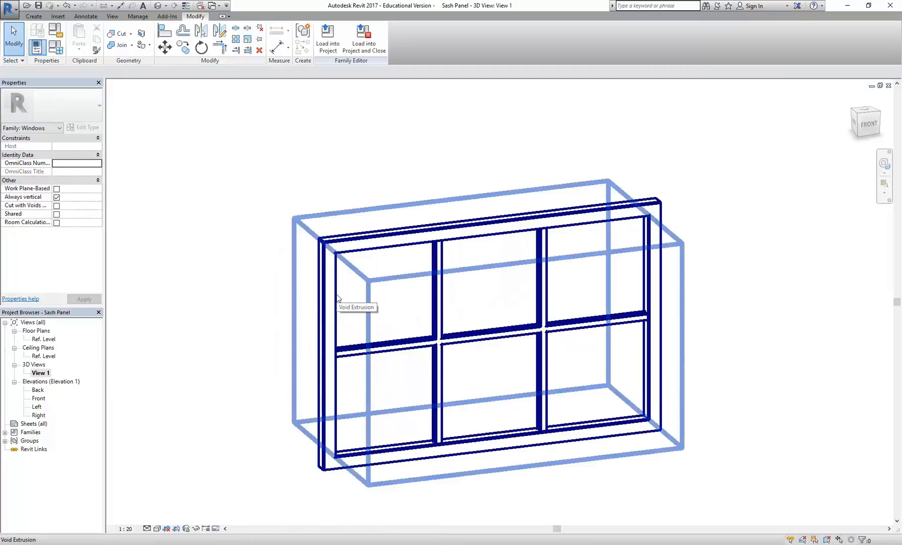
{"action": "scroll", "coordinate": [296, 224], "scroll_direction": "down", "scroll_amount": 1}
{"action": "middle_click_drag", "start_coordinate": [296, 224], "coordinate": [310, 229]}
Flex the panel through its family types by applying a Height of 1200 and a Width of 1500.
{"action": "left_click", "coordinate": [56, 48]}
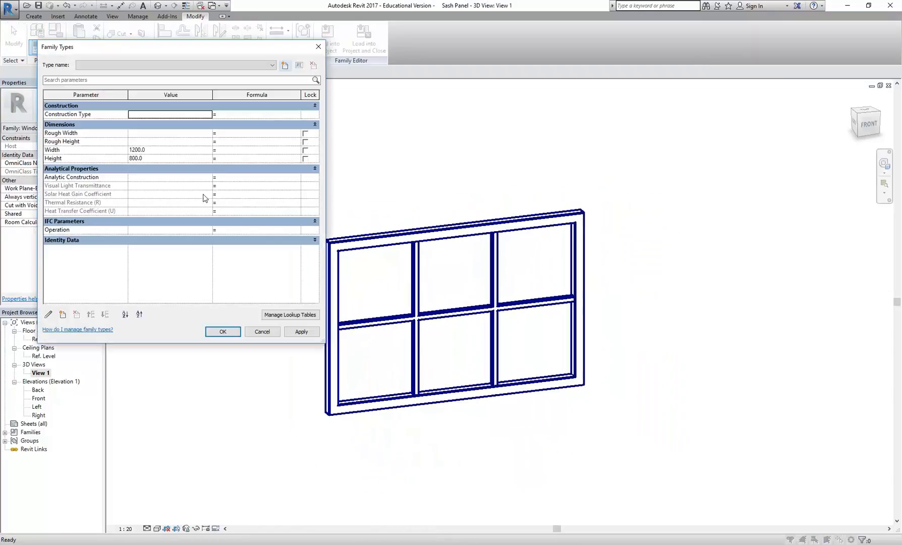
{"action": "left_click", "coordinate": [177, 158]}
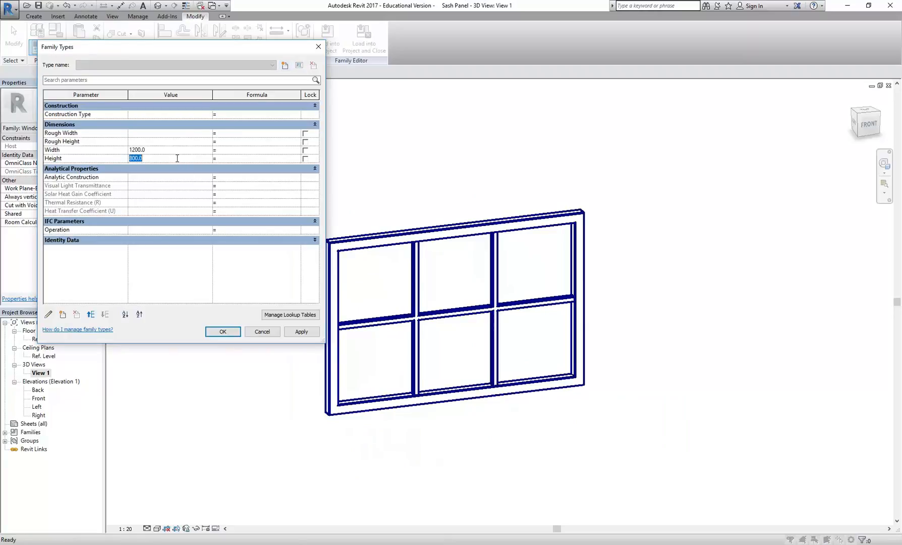
{"action": "type", "text": "1200"}
{"action": "left_click", "coordinate": [302, 331]}
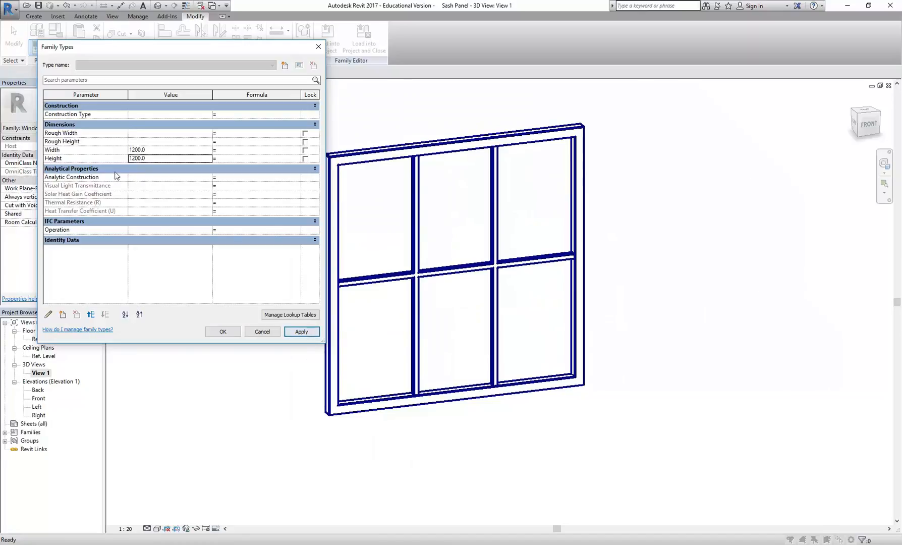
{"action": "left_click", "coordinate": [159, 150]}
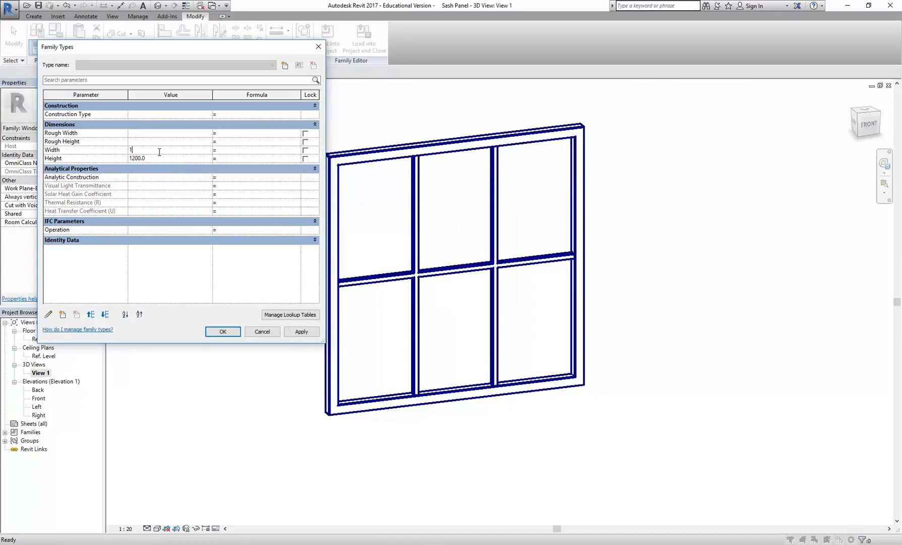
{"action": "type", "text": "1500"}
{"action": "left_click", "coordinate": [297, 331]}
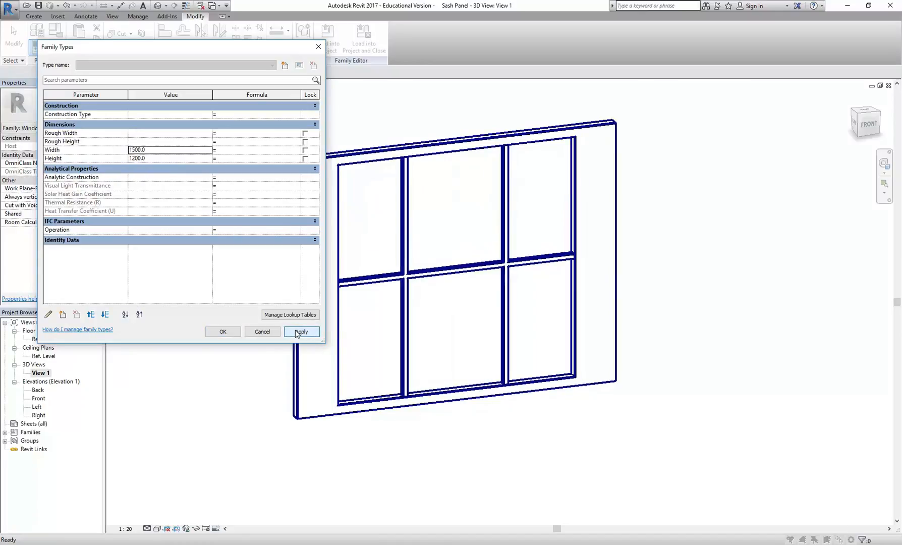
Accept the family types and open the panel's void extrusion for sketch editing in the Ref. Level floor plan.
{"action": "left_click", "coordinate": [223, 331]}
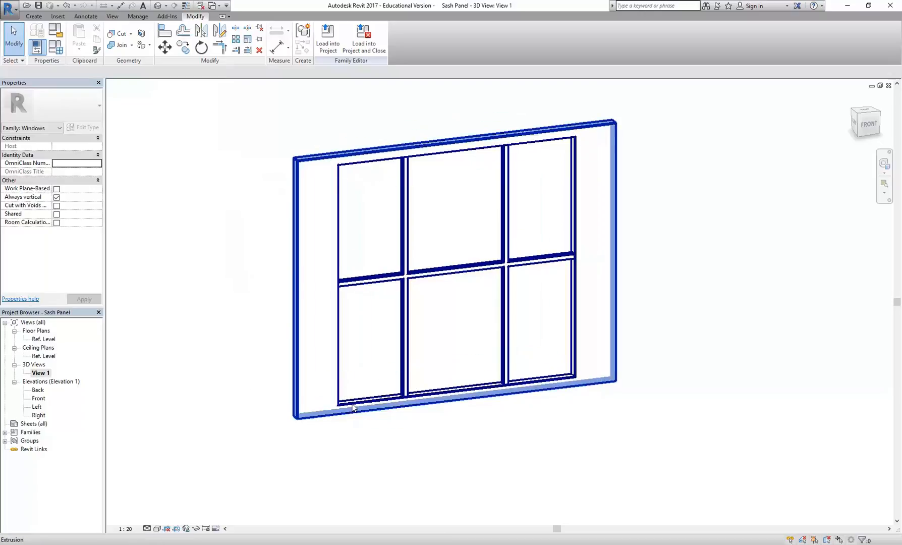
{"action": "middle_click_drag", "start_coordinate": [384, 342], "coordinate": [387, 374]}
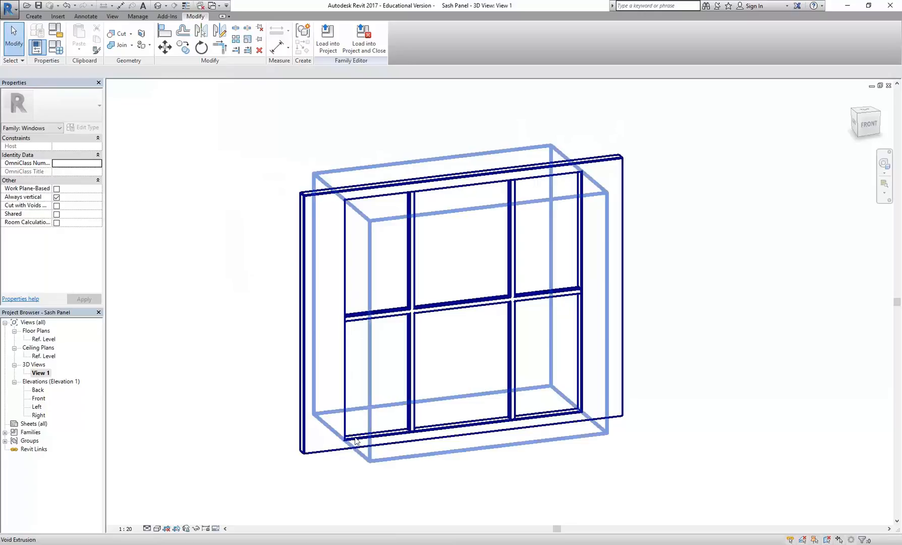
{"action": "scroll", "coordinate": [360, 422], "scroll_direction": "up", "scroll_amount": 3}
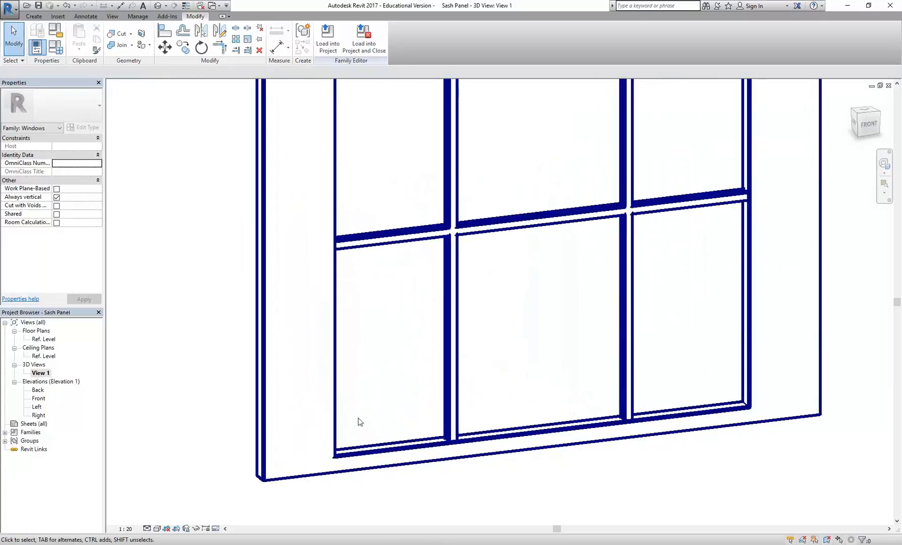
{"action": "left_click", "coordinate": [366, 453]}
{"action": "scroll", "coordinate": [365, 439], "scroll_direction": "down", "scroll_amount": 3}
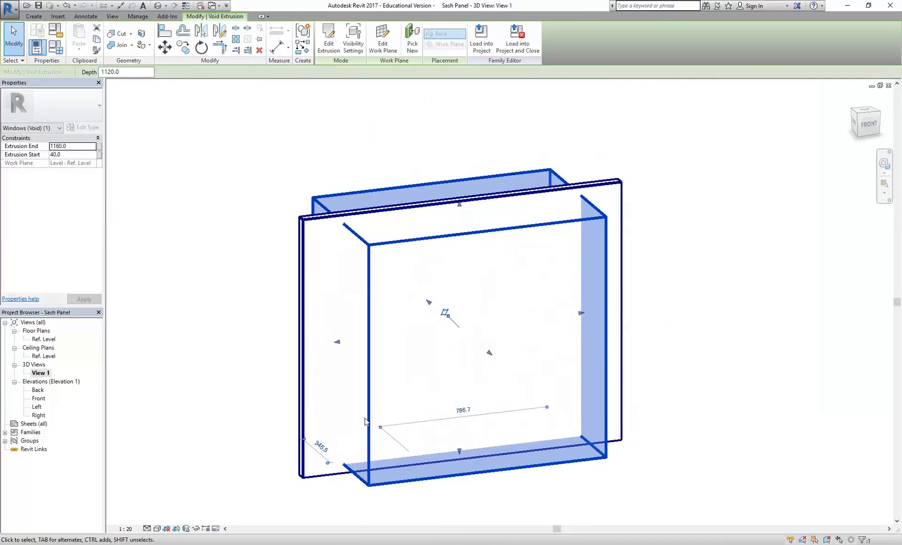
{"action": "double_click", "coordinate": [44, 339]}
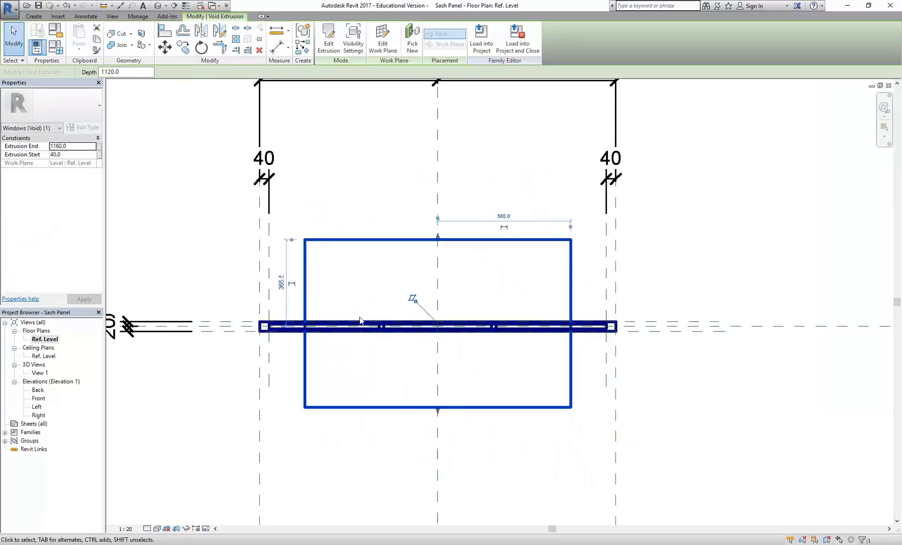
{"action": "scroll", "coordinate": [292, 301], "scroll_direction": "up", "scroll_amount": 2}
{"action": "scroll", "coordinate": [295, 302], "scroll_direction": "down", "scroll_amount": 2}
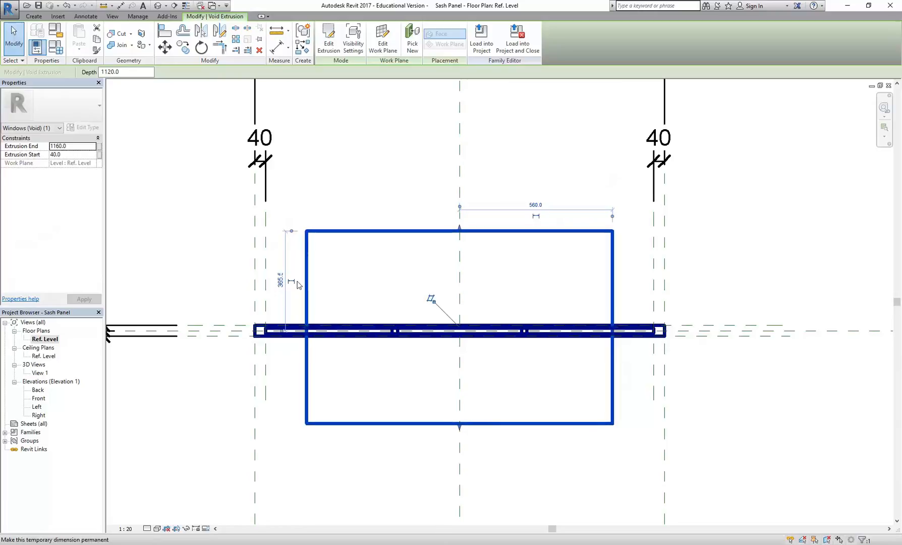
{"action": "left_click", "coordinate": [329, 45]}
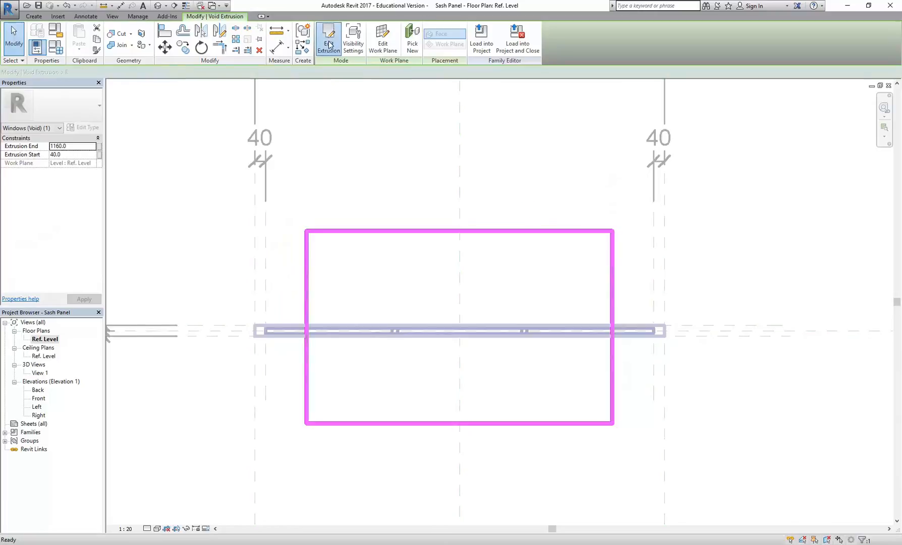
Align the void sketch's left side line to the reference plane 40 mm inside the panel's left edge and lock it.
{"action": "left_click", "coordinate": [169, 32]}
{"action": "left_click", "coordinate": [266, 282]}
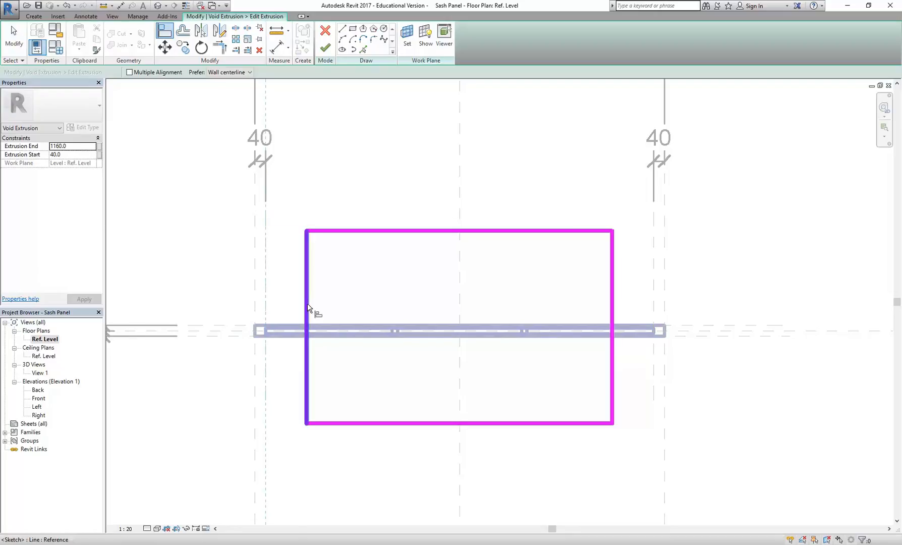
{"action": "left_click", "coordinate": [307, 303]}
{"action": "left_click", "coordinate": [389, 309]}
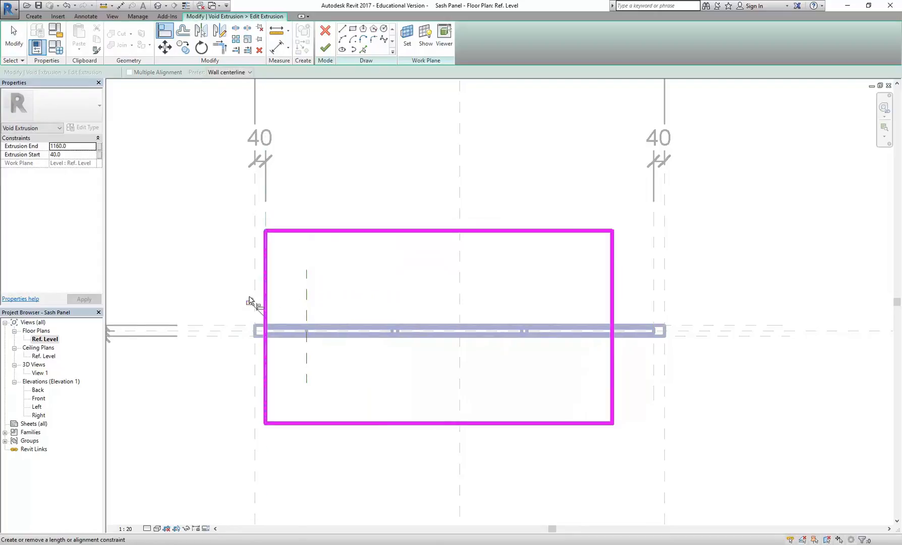
Align the void sketch's right side line to the reference plane 40 mm inside the panel's right edge and lock it.
{"action": "left_click", "coordinate": [655, 264]}
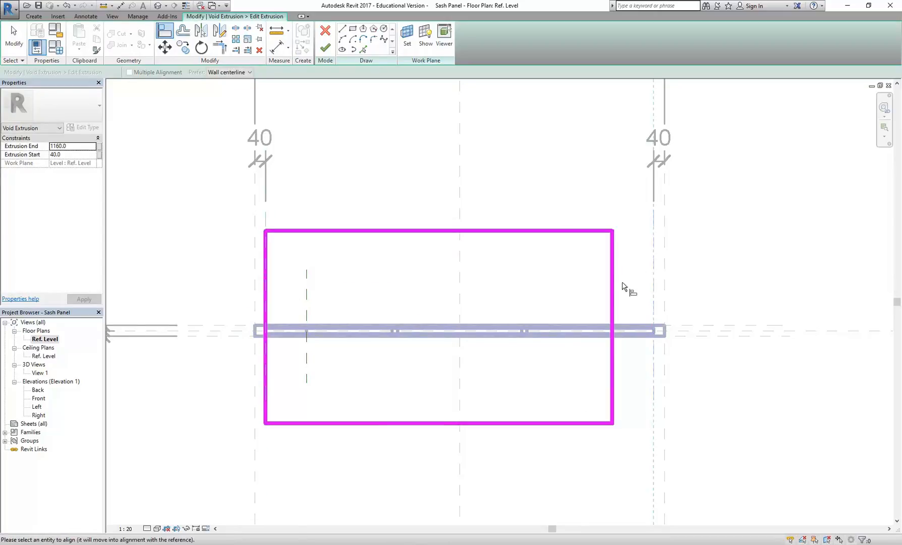
{"action": "left_click", "coordinate": [611, 287]}
{"action": "left_click", "coordinate": [396, 312]}
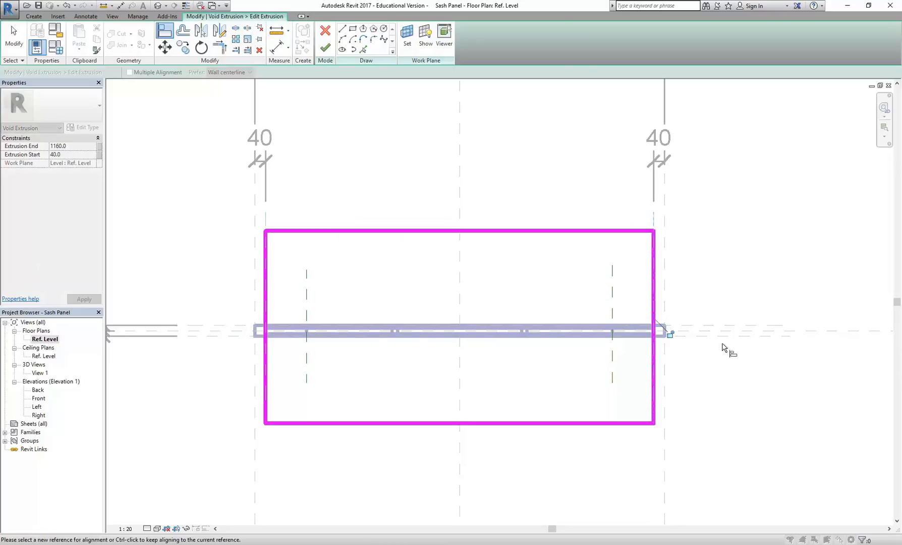
{"action": "left_click", "coordinate": [667, 333]}
End aligning, finish editing the void extrusion and inspect the panel in the 3D view View 1.
{"action": "right_click", "coordinate": [395, 166]}
{"action": "left_click", "coordinate": [419, 171]}
{"action": "right_click", "coordinate": [420, 170]}
{"action": "left_click", "coordinate": [433, 176]}
{"action": "left_click", "coordinate": [325, 47]}
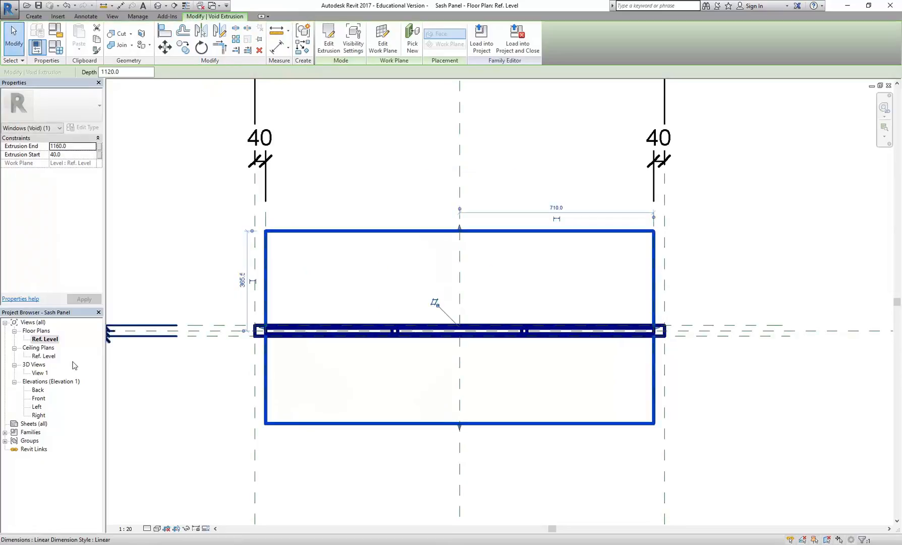
{"action": "key", "text": "Escape"}
{"action": "double_click", "coordinate": [41, 372]}
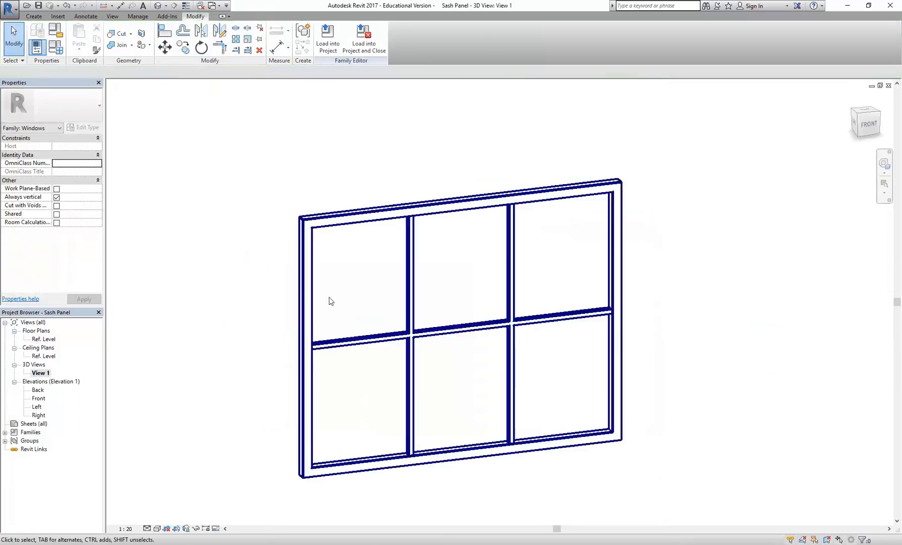
{"action": "scroll", "coordinate": [329, 297], "scroll_direction": "down", "scroll_amount": 2}
{"action": "middle_click_drag", "start_coordinate": [329, 297], "coordinate": [330, 311], "text": "shift"}
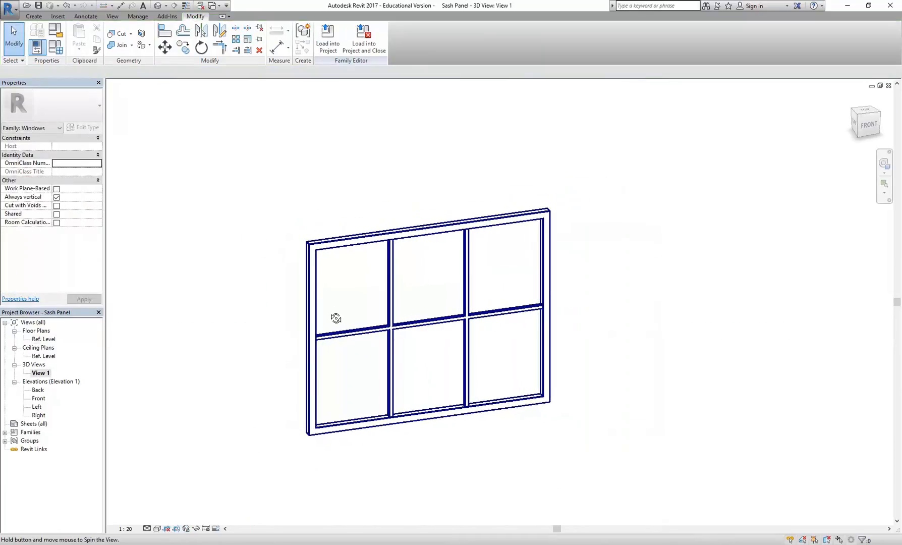
{"action": "scroll", "coordinate": [330, 312], "scroll_direction": "up", "scroll_amount": 1}
Flex the sash panel through its family types by setting the Width to 1800.
{"action": "left_click", "coordinate": [56, 47]}
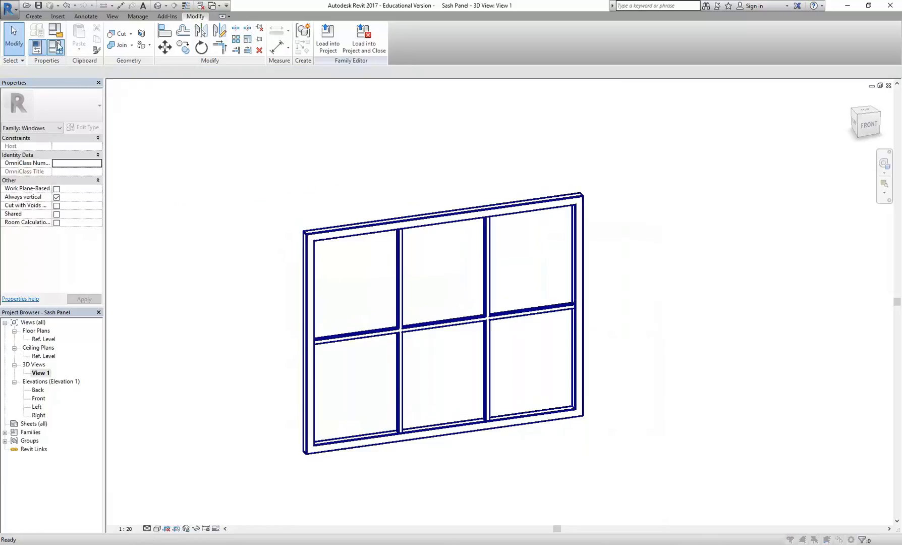
{"action": "left_click", "coordinate": [168, 159]}
{"action": "left_click", "coordinate": [169, 152]}
{"action": "type", "text": "1800"}
{"action": "key", "text": "Return"}
{"action": "left_click", "coordinate": [169, 154]}
{"action": "left_click", "coordinate": [220, 329]}
{"action": "mouse_move", "coordinate": [228, 198]}
{"action": "middle_mouse_down"}
{"action": "mouse_move", "coordinate": [250, 222]}
{"action": "mouse_move", "coordinate": [226, 191]}
{"action": "middle_mouse_up"}
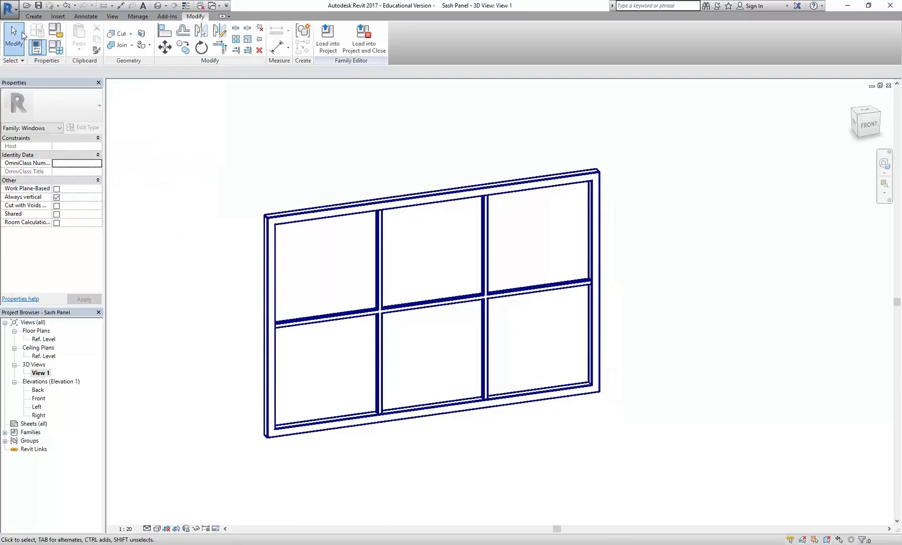
Load the updated Sash Panel into the 3 Panel Sash Window family, overwriting the existing version, and inspect the window.
{"action": "left_click", "coordinate": [328, 44]}
{"action": "left_click", "coordinate": [345, 307]}
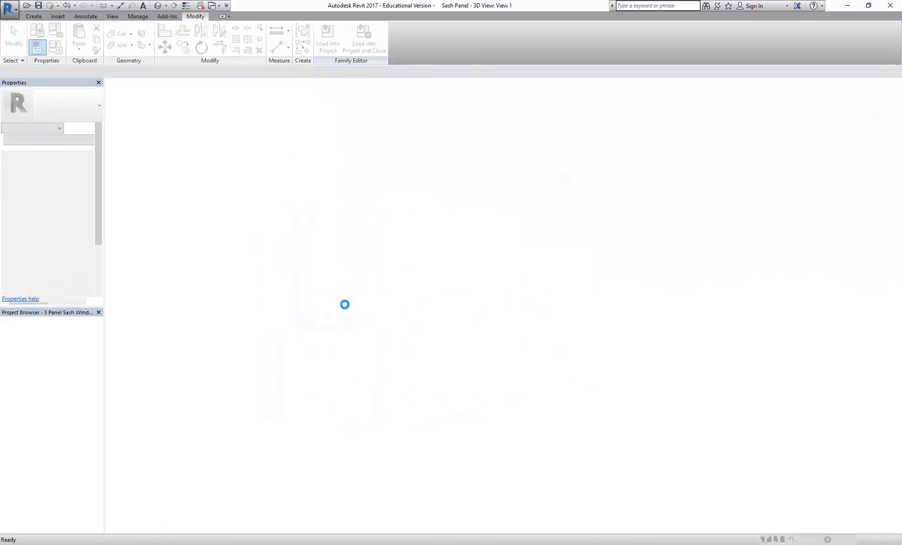
{"action": "left_click", "coordinate": [411, 247]}
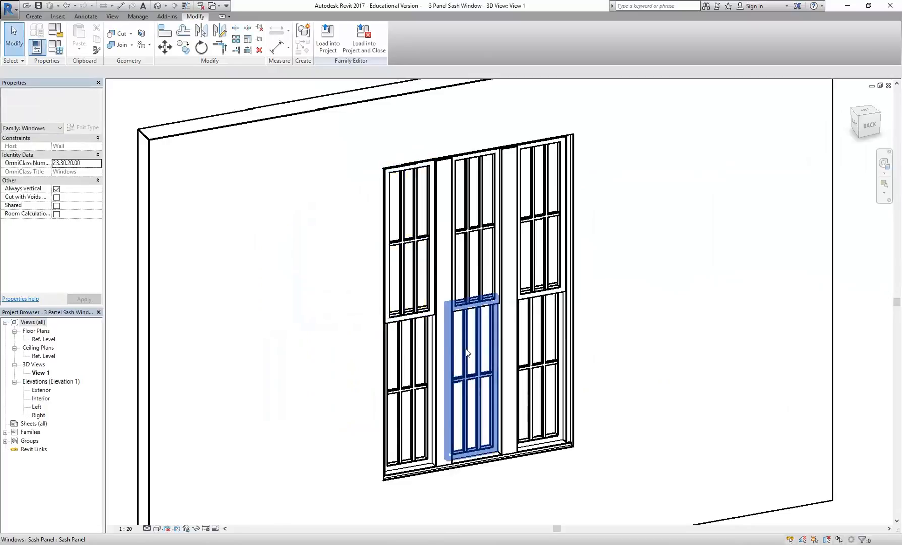
{"action": "middle_click_drag", "start_coordinate": [595, 280], "coordinate": [618, 290], "text": "shift"}
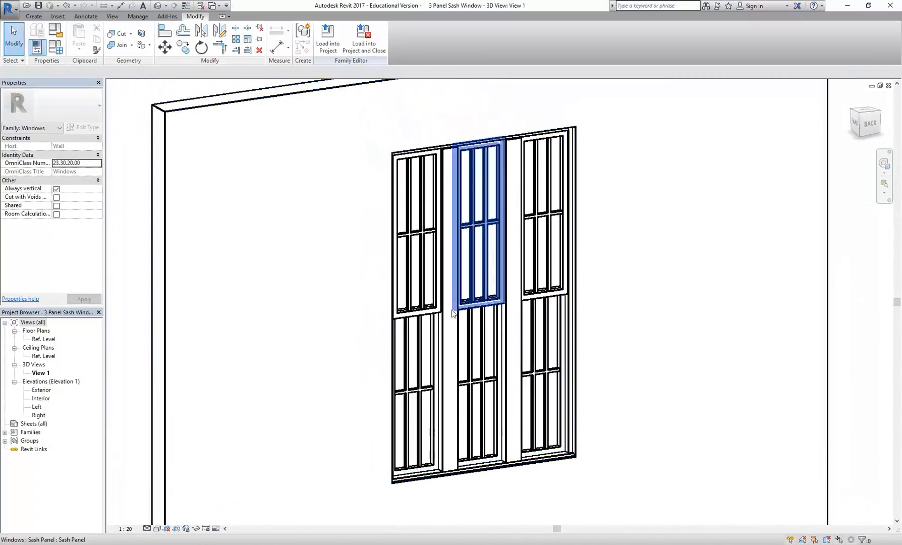
{"action": "scroll", "coordinate": [437, 323], "scroll_direction": "down", "scroll_amount": 1}
Set the 3 Panel Sash Window's Width to 3800 in its family types and apply it.
{"action": "left_click", "coordinate": [56, 47]}
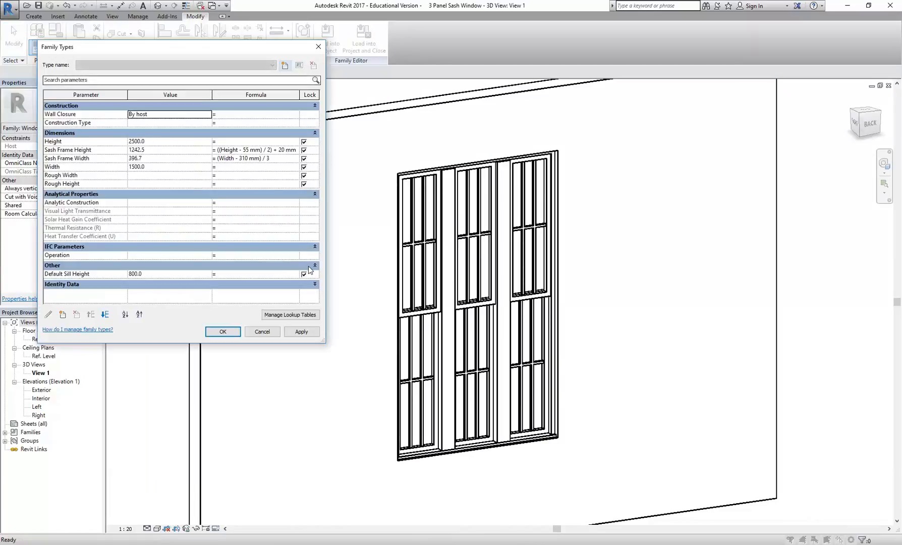
{"action": "left_click", "coordinate": [167, 165]}
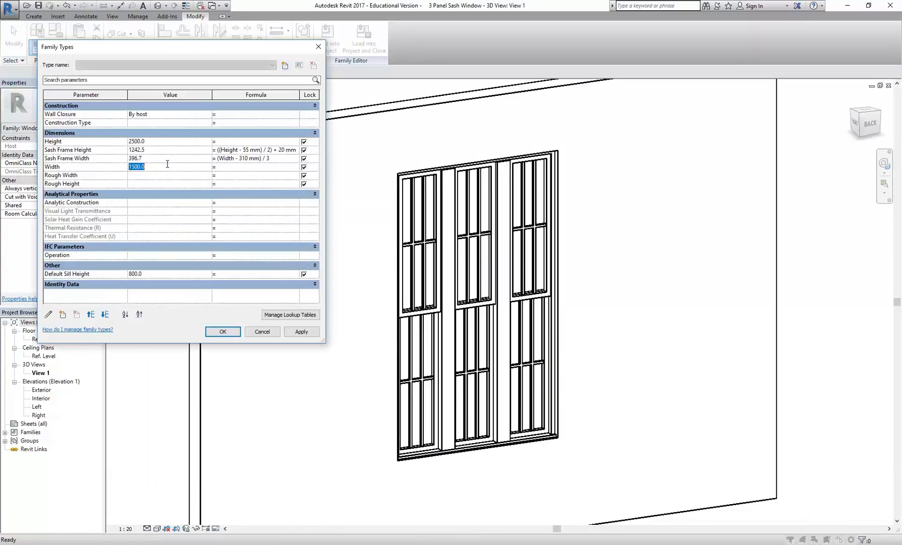
{"action": "type", "text": "3800"}
{"action": "left_click", "coordinate": [301, 332]}
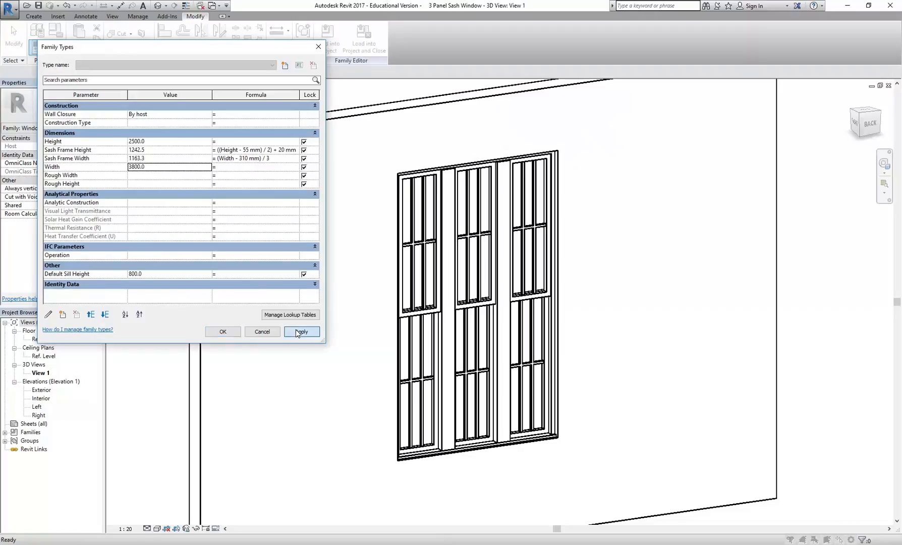
Set the window's Height to 1800, apply it and view the whole wall with the resized window.
{"action": "left_click", "coordinate": [168, 141]}
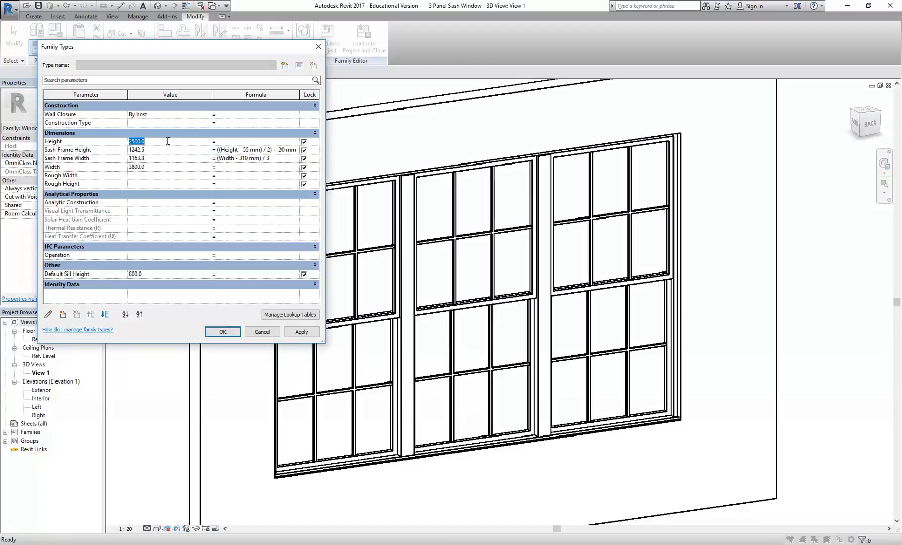
{"action": "type", "text": "1800"}
{"action": "left_click", "coordinate": [294, 331]}
{"action": "left_click", "coordinate": [223, 331]}
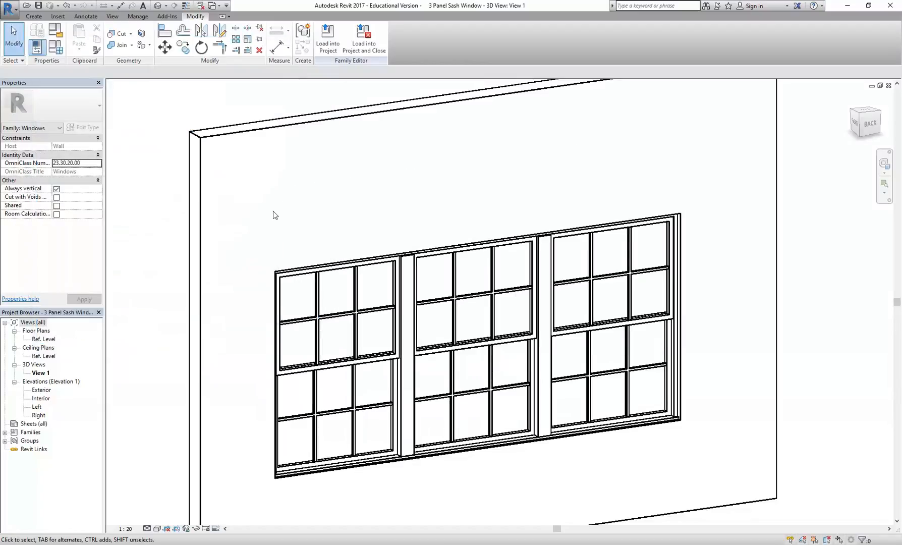
{"action": "scroll", "coordinate": [273, 212], "scroll_direction": "down", "scroll_amount": 3}
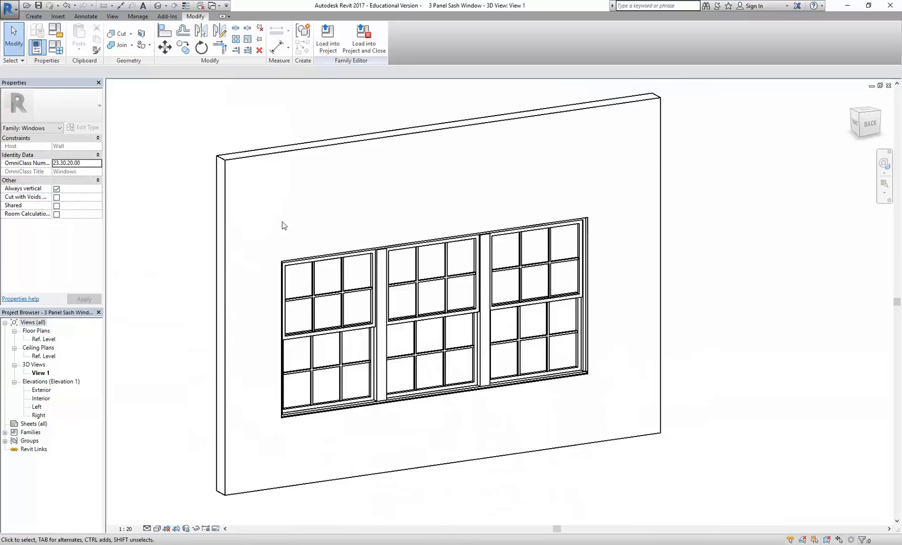
Reopen the window's family types and review the formula for Sash Frame Width.
{"action": "left_click", "coordinate": [55, 47]}
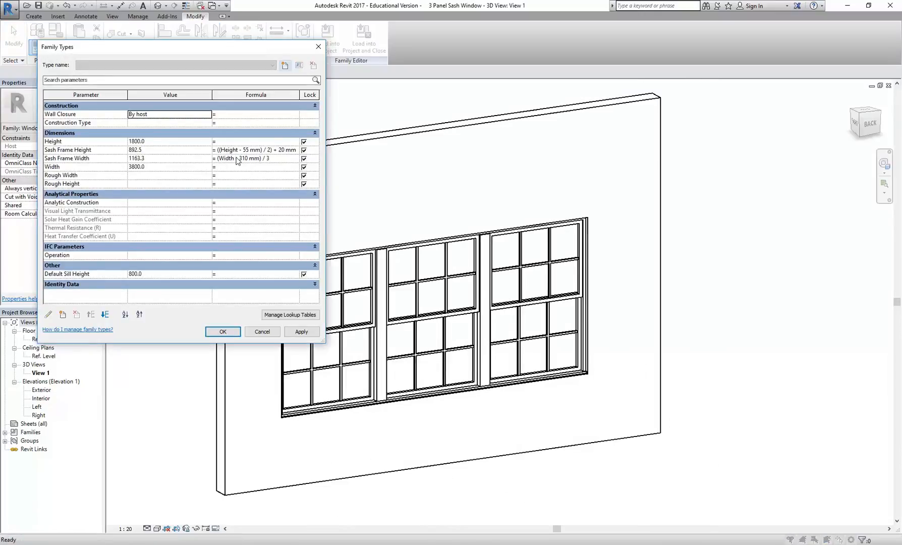
{"action": "left_click", "coordinate": [239, 158]}
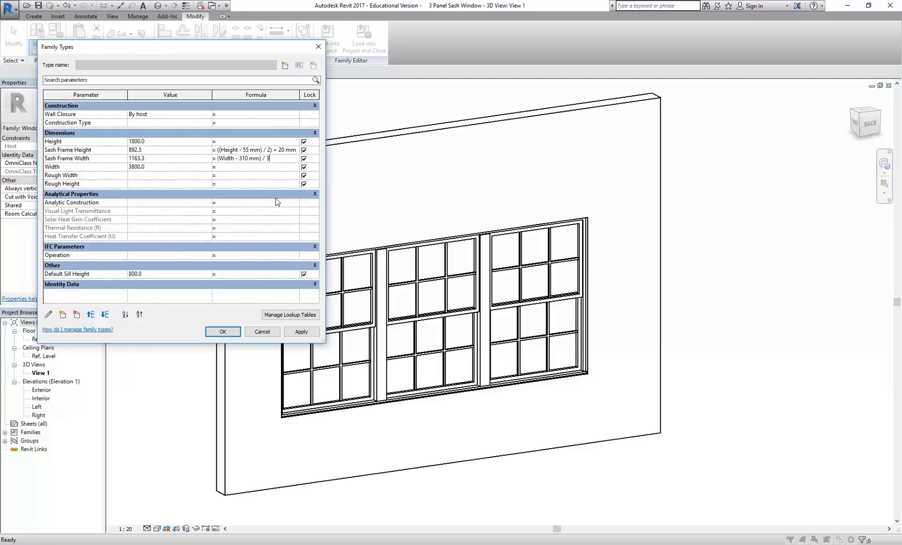
{"action": "mouse_move", "coordinate": [174, 544]}
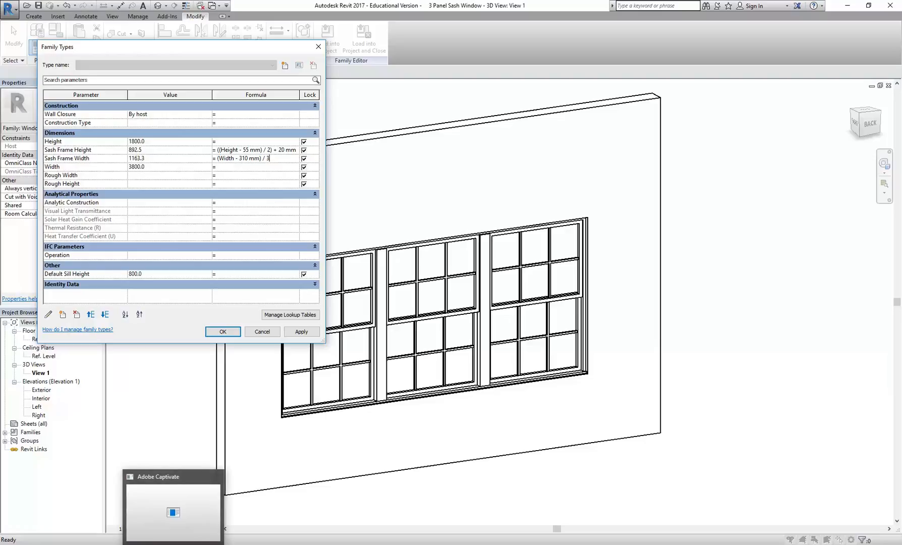